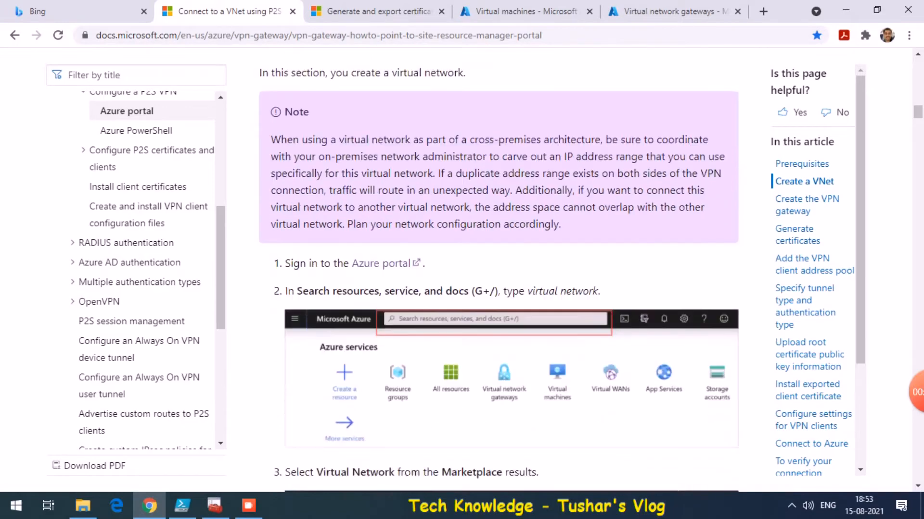
Read through the point-to-site VPN article from the VNet creation section to the root certificate public key upload.
{"action": "scroll", "coordinate": [295, 226], "scroll_direction": "down", "scroll_amount": 15}
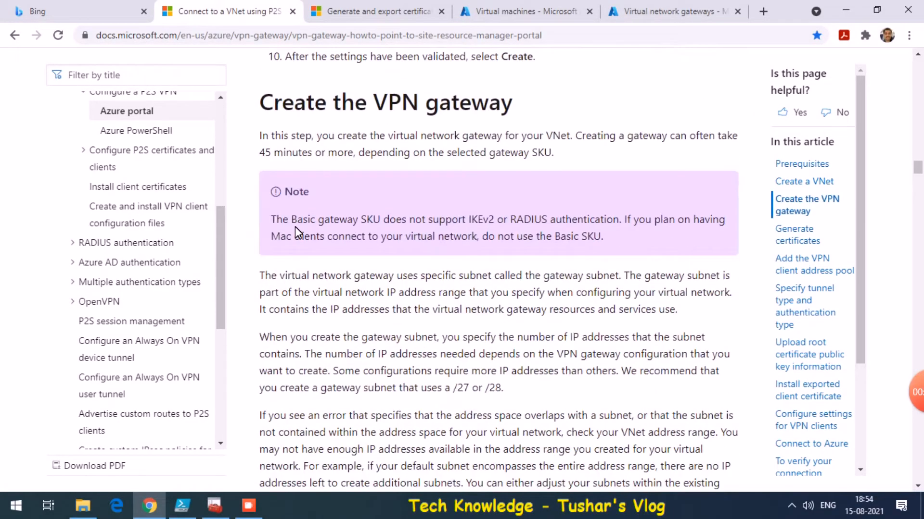
{"action": "scroll", "coordinate": [295, 227], "scroll_direction": "down", "scroll_amount": 12}
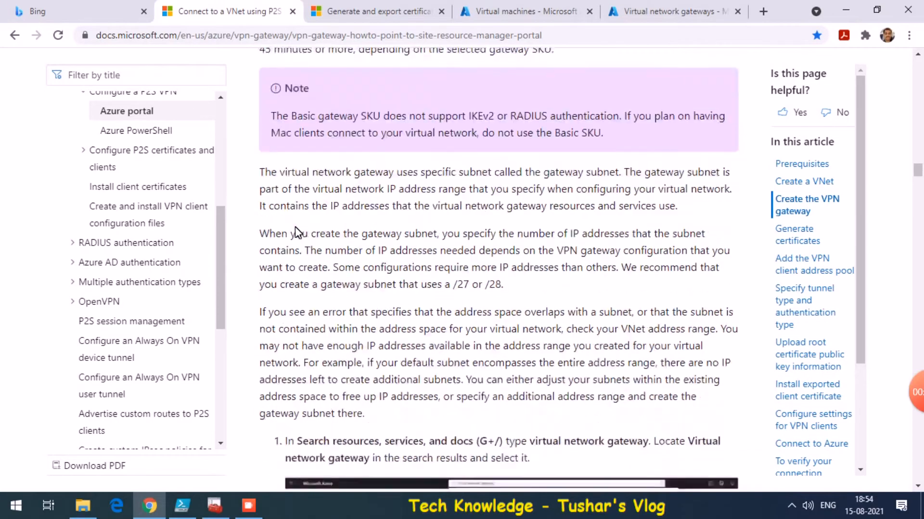
{"action": "scroll", "coordinate": [296, 227], "scroll_direction": "down", "scroll_amount": 15}
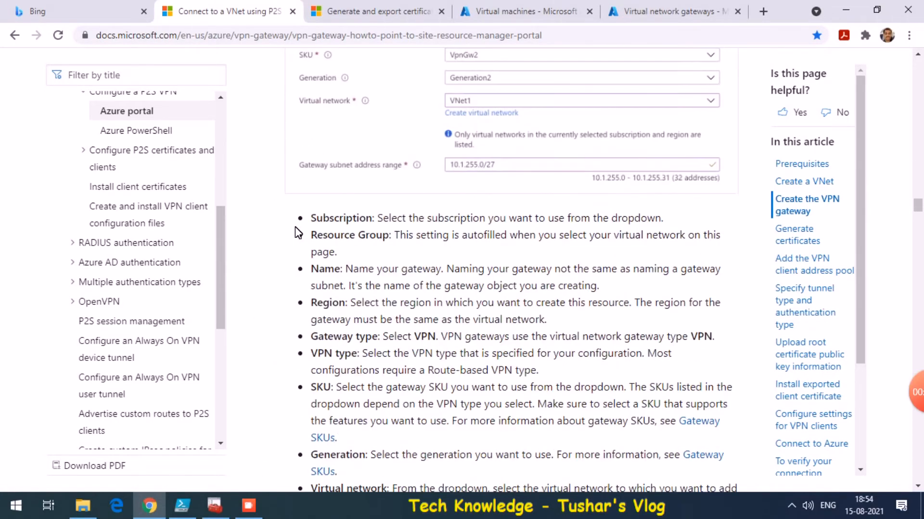
{"action": "scroll", "coordinate": [295, 227], "scroll_direction": "down", "scroll_amount": 12}
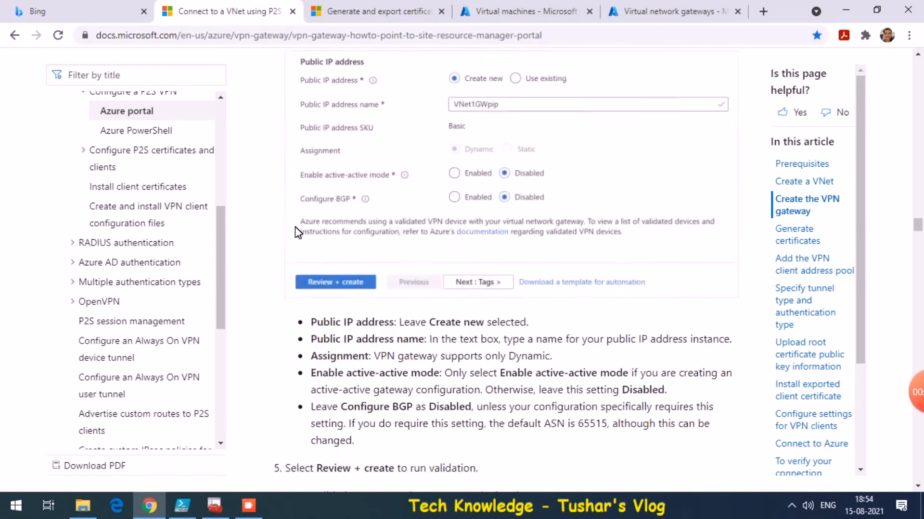
{"action": "scroll", "coordinate": [295, 227], "scroll_direction": "down", "scroll_amount": 12}
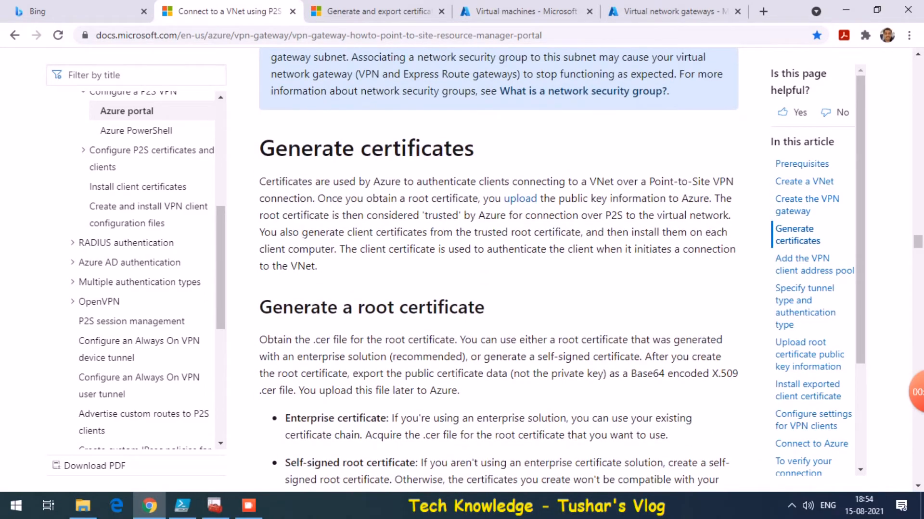
{"action": "scroll", "coordinate": [295, 226], "scroll_direction": "up", "scroll_amount": 5}
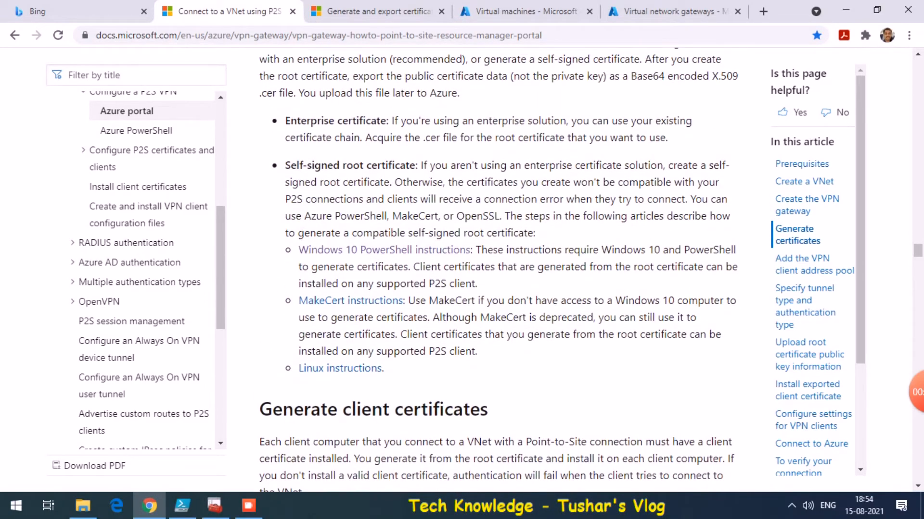
{"action": "scroll", "coordinate": [296, 227], "scroll_direction": "down", "scroll_amount": 10}
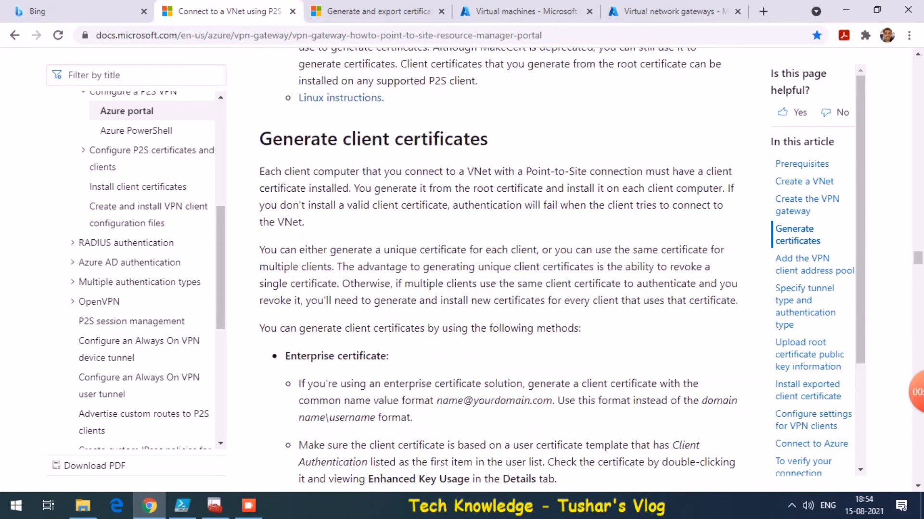
{"action": "scroll", "coordinate": [296, 231], "scroll_direction": "down", "scroll_amount": 10}
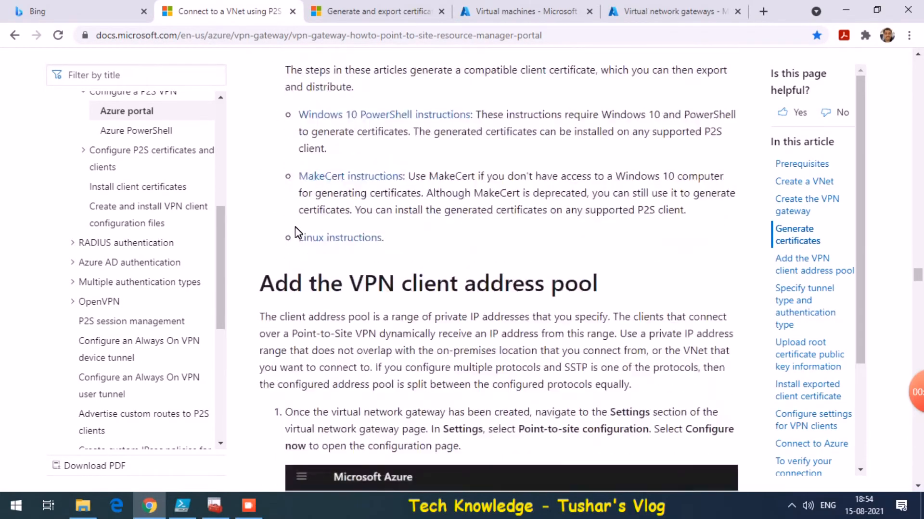
{"action": "scroll", "coordinate": [300, 232], "scroll_direction": "down", "scroll_amount": 3}
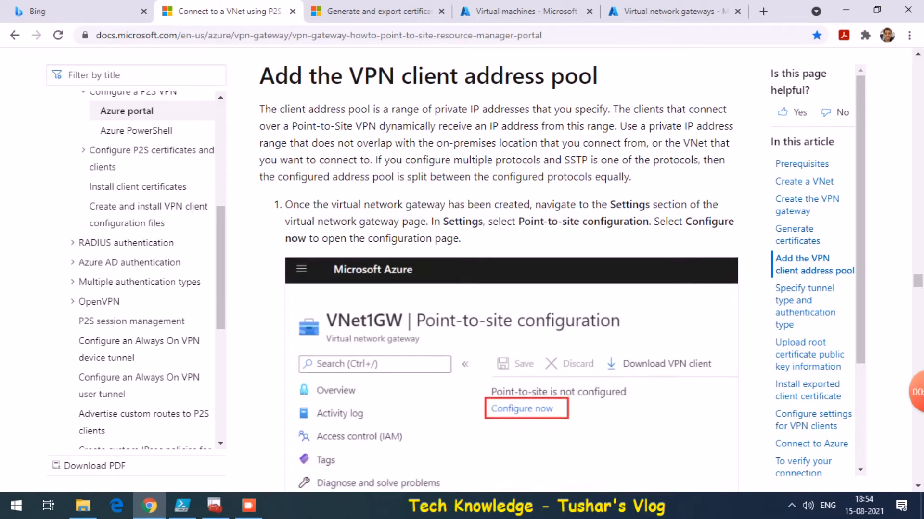
{"action": "scroll", "coordinate": [300, 231], "scroll_direction": "down", "scroll_amount": 1}
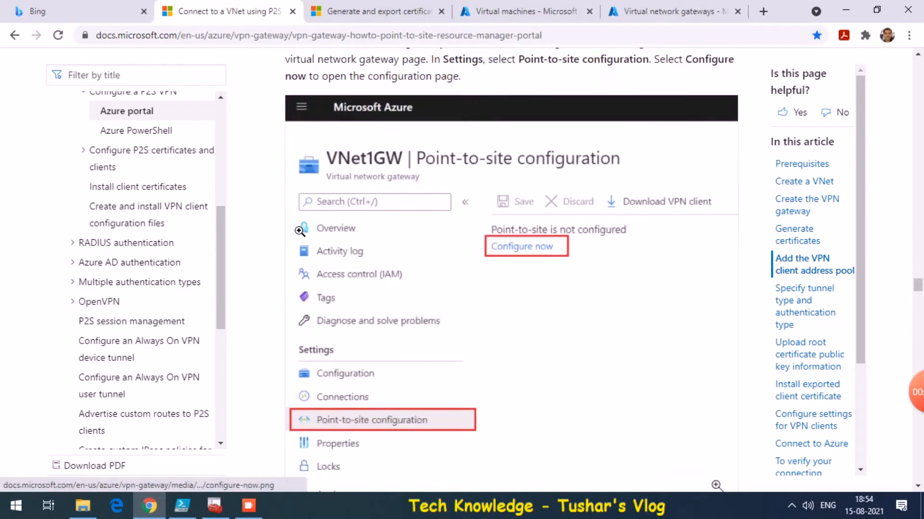
{"action": "scroll", "coordinate": [300, 231], "scroll_direction": "down", "scroll_amount": 14}
{"action": "scroll", "coordinate": [295, 227], "scroll_direction": "down", "scroll_amount": 6}
{"action": "scroll", "coordinate": [296, 226], "scroll_direction": "down", "scroll_amount": 16}
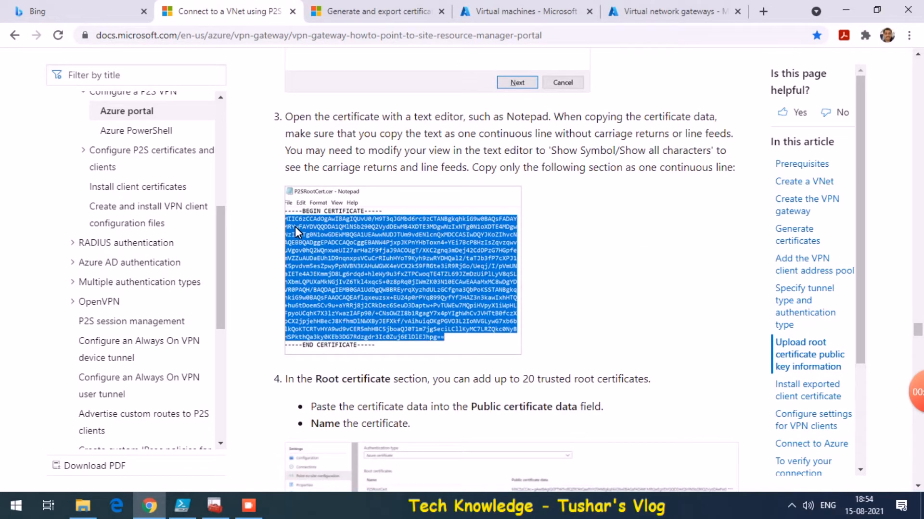
Open the article on generating and exporting certificates with PowerShell and examine the root and client certificate examples.
{"action": "left_click", "coordinate": [356, 12]}
{"action": "scroll", "coordinate": [495, 269], "scroll_direction": "down", "scroll_amount": 7}
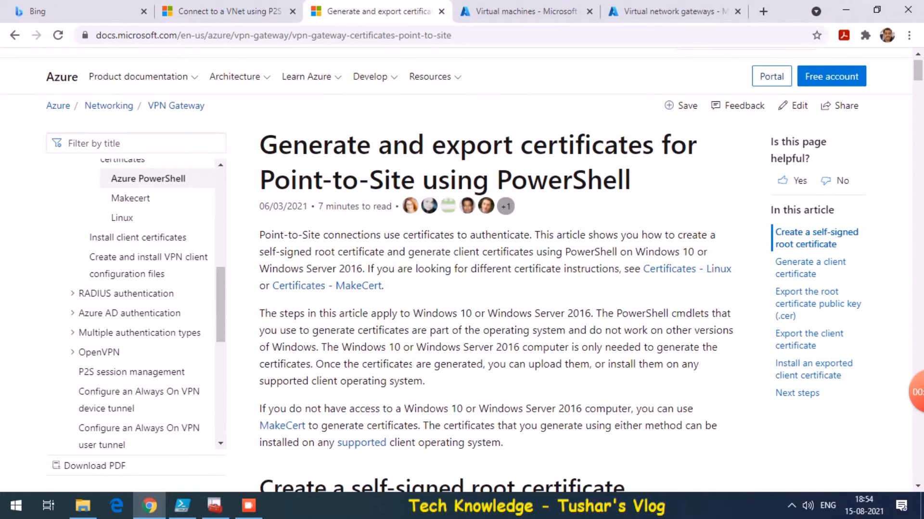
{"action": "scroll", "coordinate": [408, 366], "scroll_direction": "down", "scroll_amount": 4}
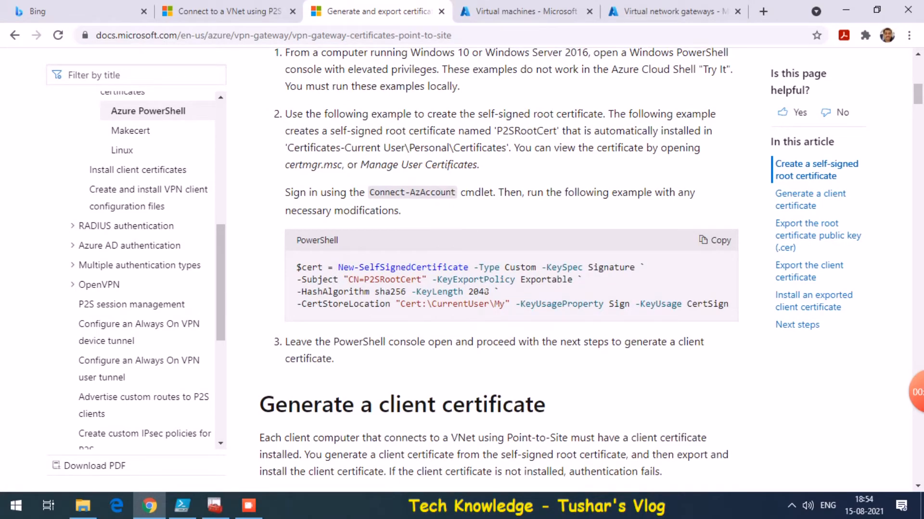
{"action": "scroll", "coordinate": [485, 292], "scroll_direction": "down", "scroll_amount": 10}
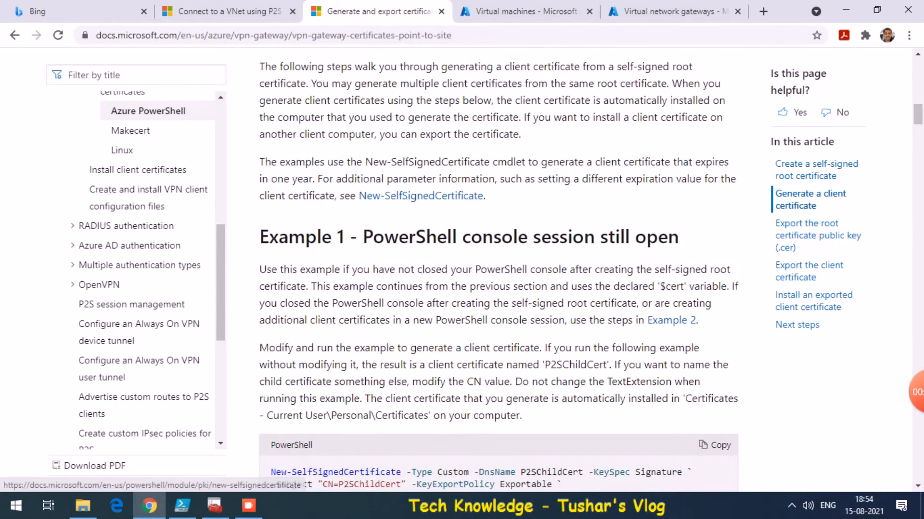
{"action": "scroll", "coordinate": [479, 280], "scroll_direction": "down", "scroll_amount": 5}
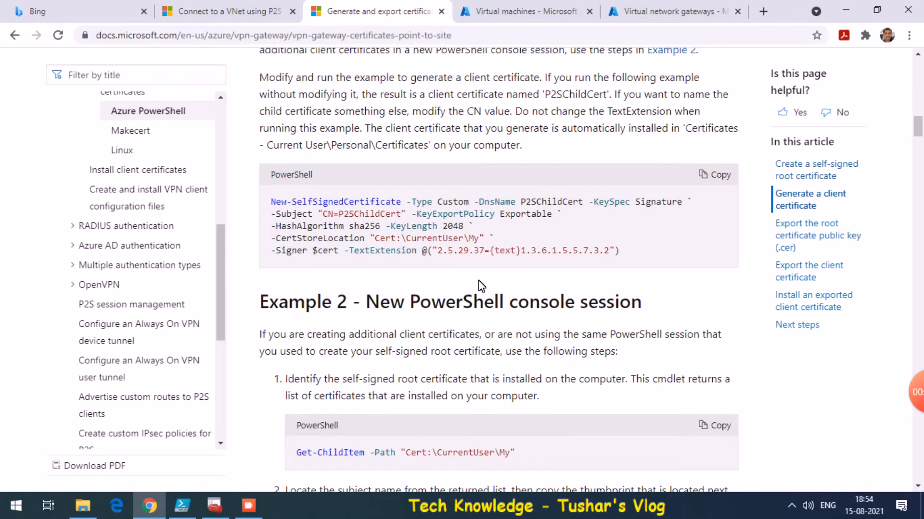
{"action": "scroll", "coordinate": [478, 279], "scroll_direction": "up", "scroll_amount": 10}
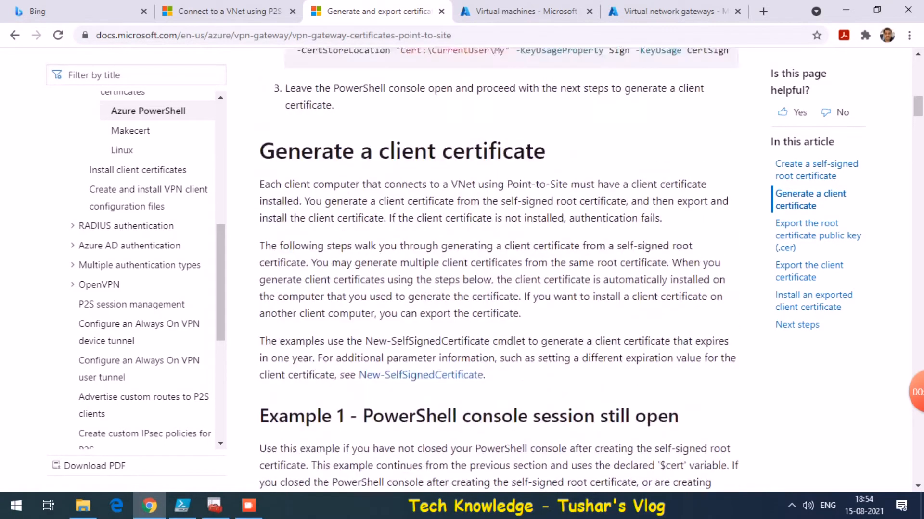
Search the Azure portal for "virtual net" and start creating a new virtual network gateway.
{"action": "left_click", "coordinate": [497, 14]}
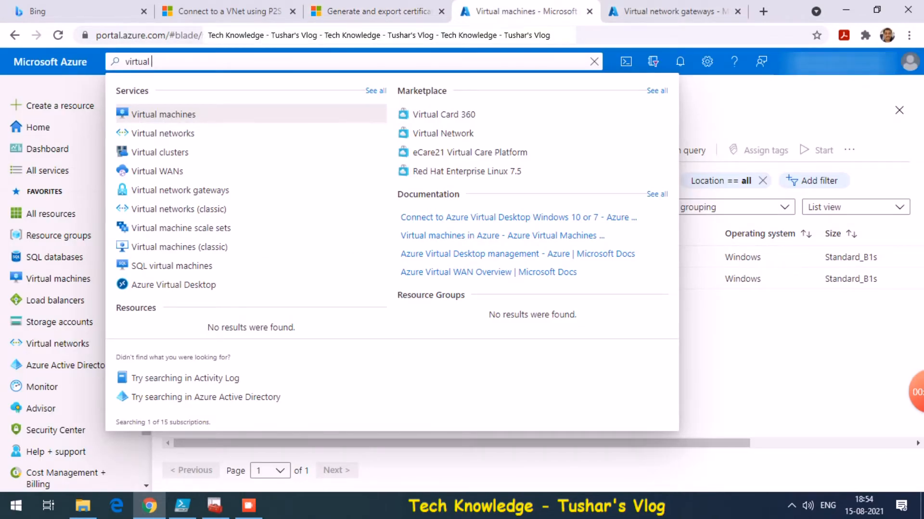
{"action": "type", "text": "net"}
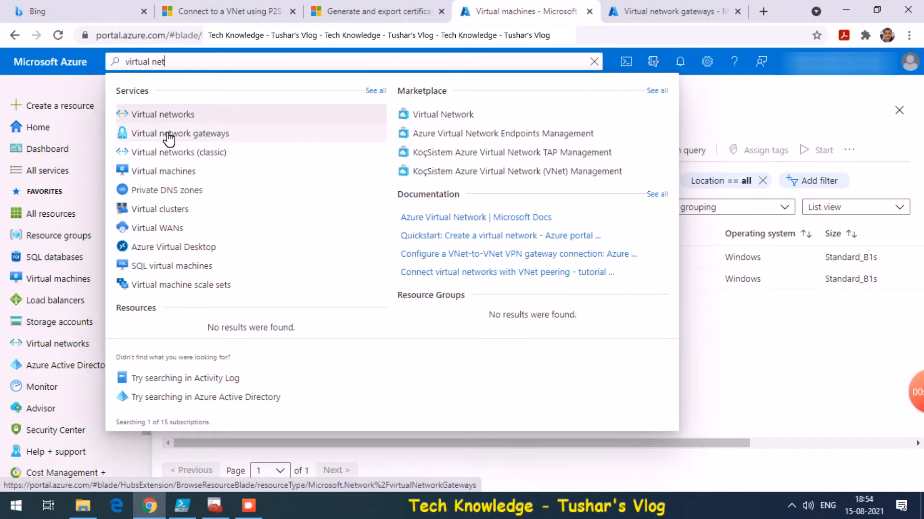
{"action": "left_click", "coordinate": [604, 11]}
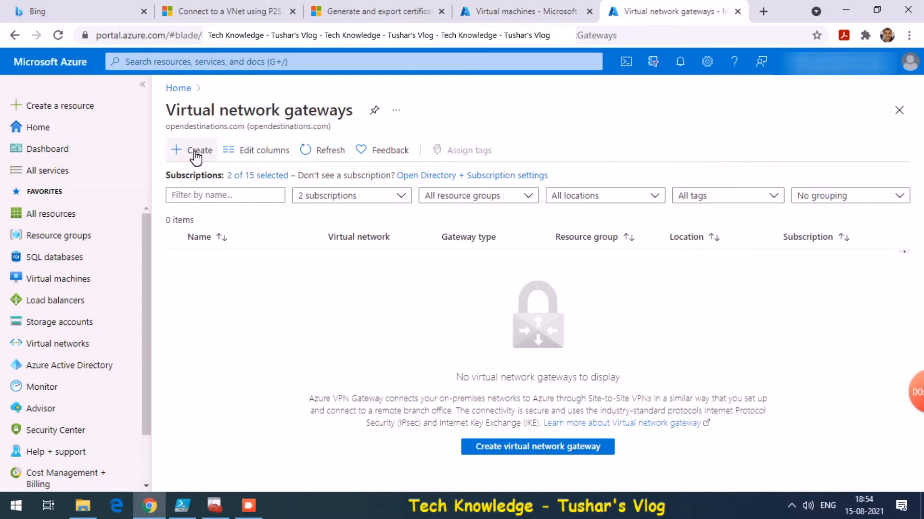
{"action": "left_click", "coordinate": [193, 153]}
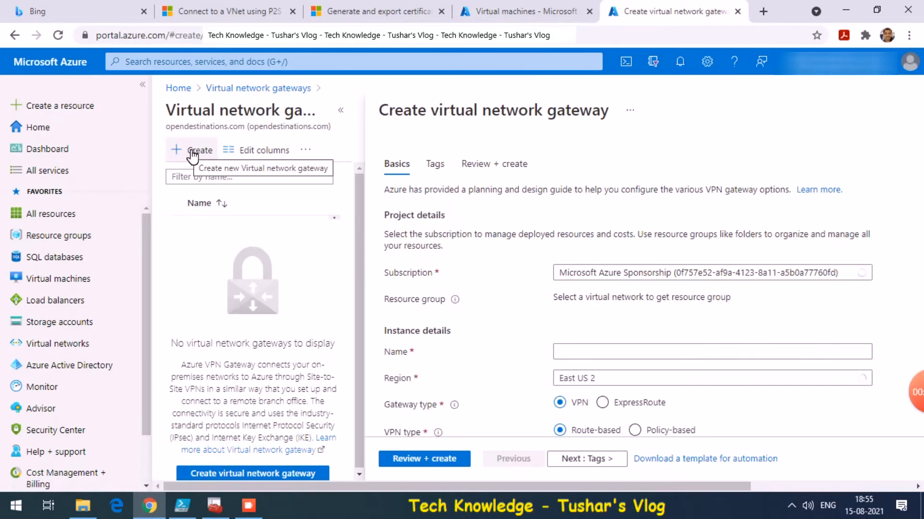
Name the virtual network gateway TK-VNG and set its region to Southeast Asia.
{"action": "left_click", "coordinate": [640, 351]}
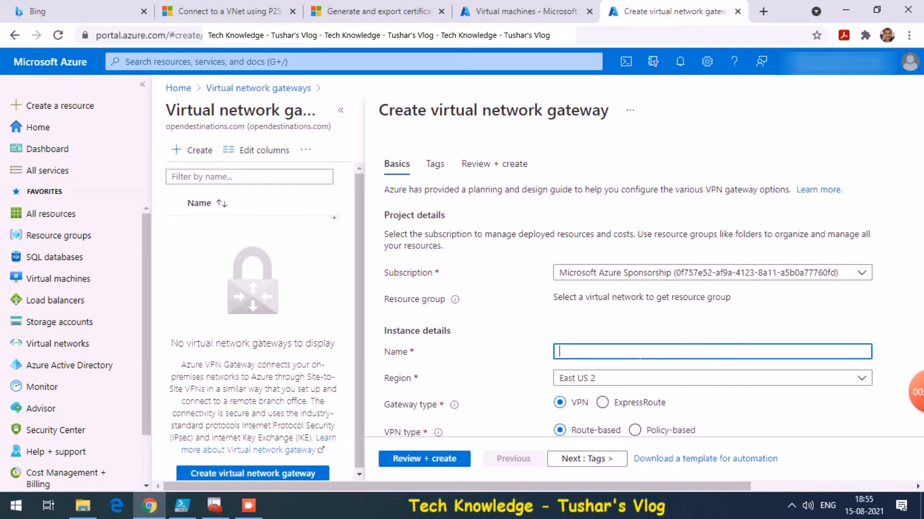
{"action": "type", "text": "TK-VNG"}
{"action": "key", "text": "Tab"}
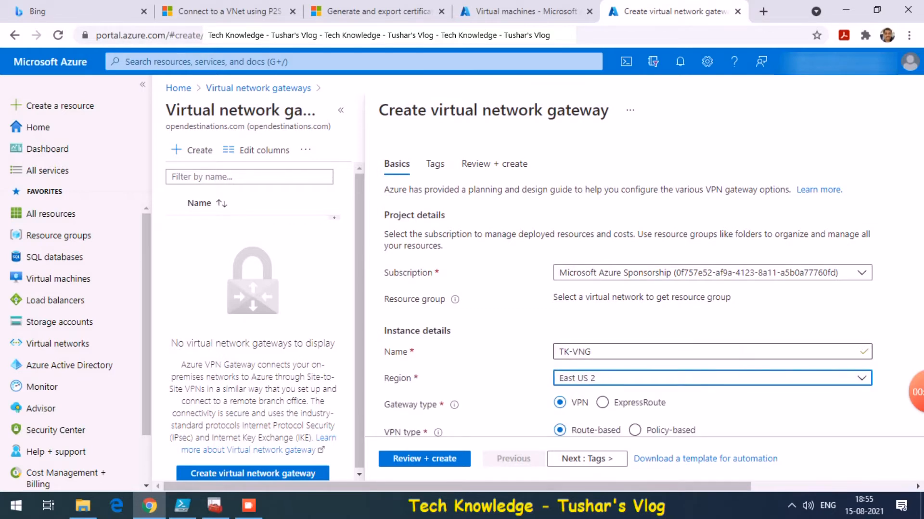
{"action": "left_click", "coordinate": [700, 385]}
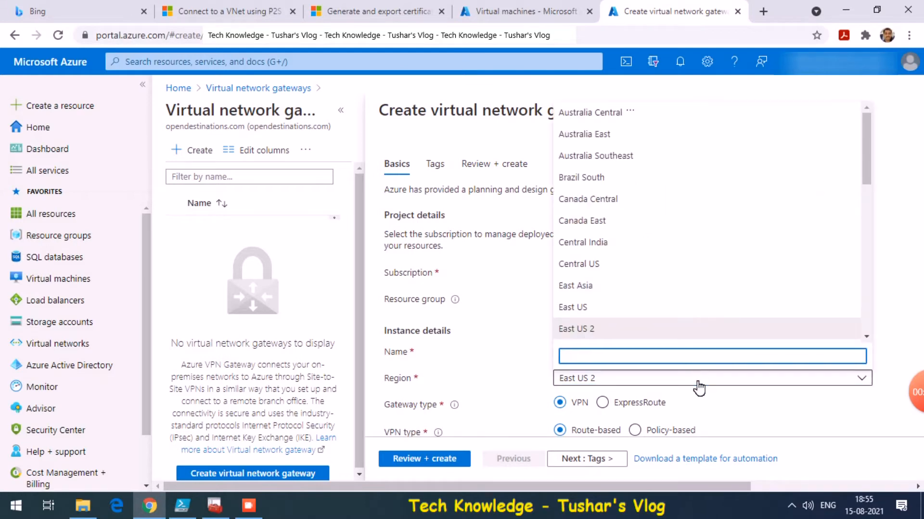
{"action": "type", "text": "south"}
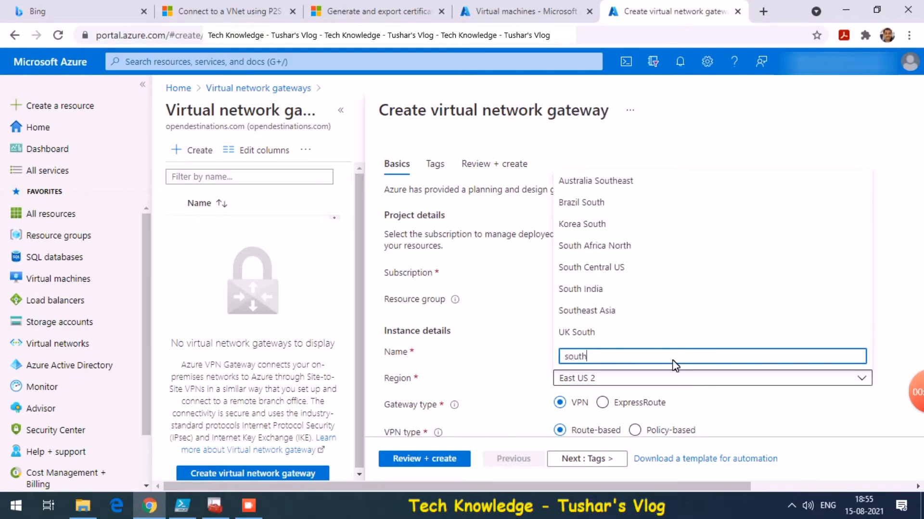
{"action": "type", "text": " ea"}
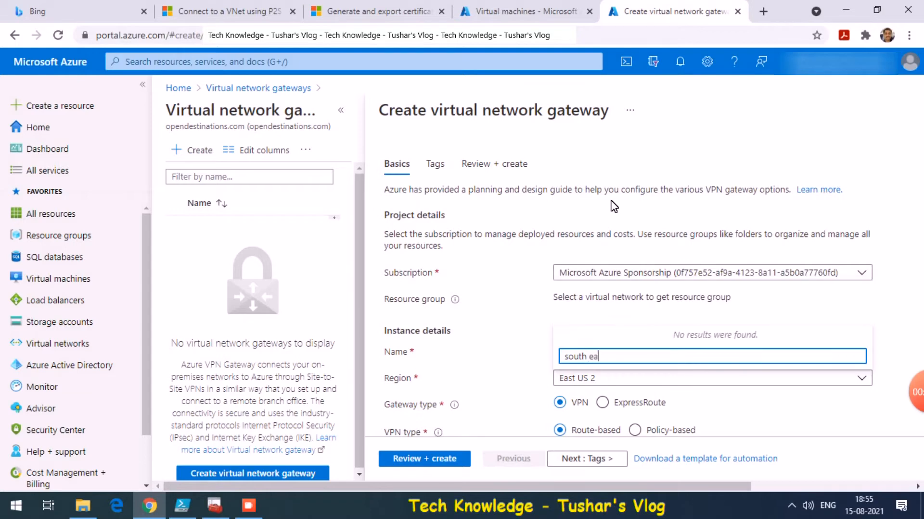
{"action": "key", "text": "BackSpace"}
{"action": "key", "text": "BackSpace"}
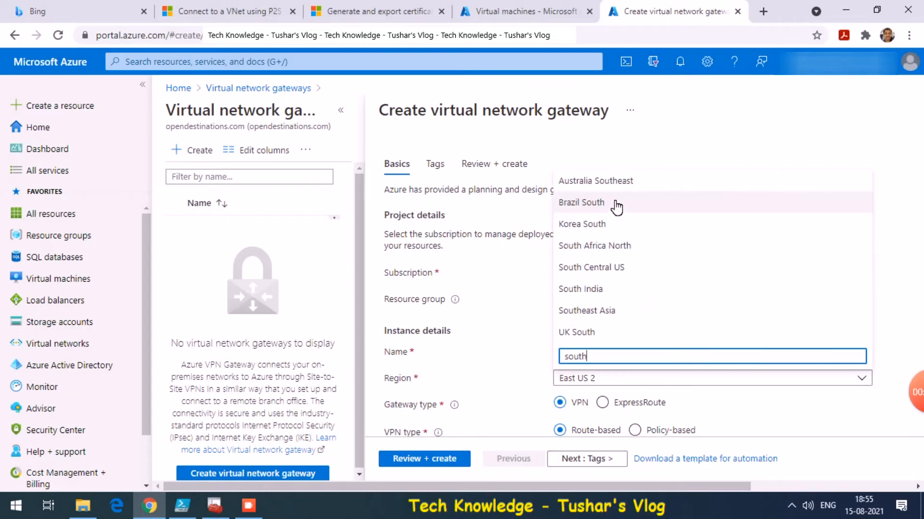
{"action": "left_click", "coordinate": [611, 311]}
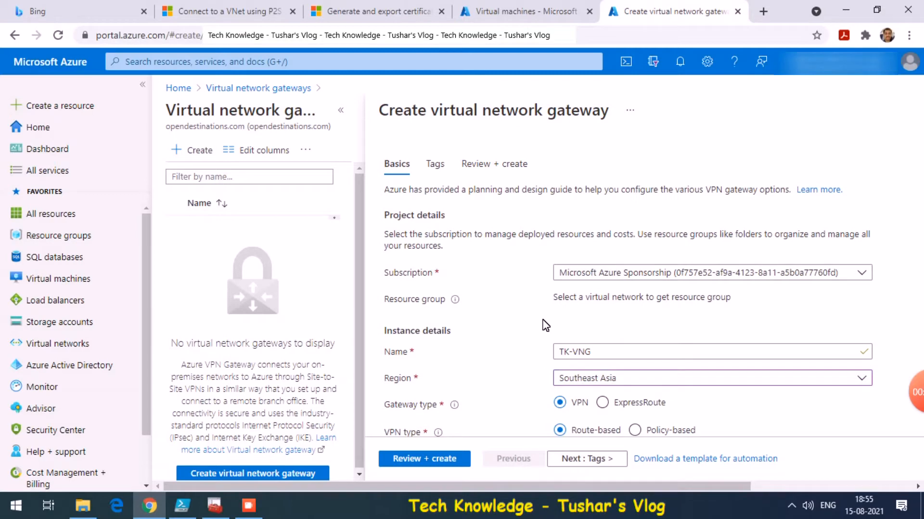
Set the gateway's SKU to VpnGw1 and assign it to the virtual network TK_vnet.
{"action": "scroll", "coordinate": [545, 326], "scroll_direction": "down", "scroll_amount": 5}
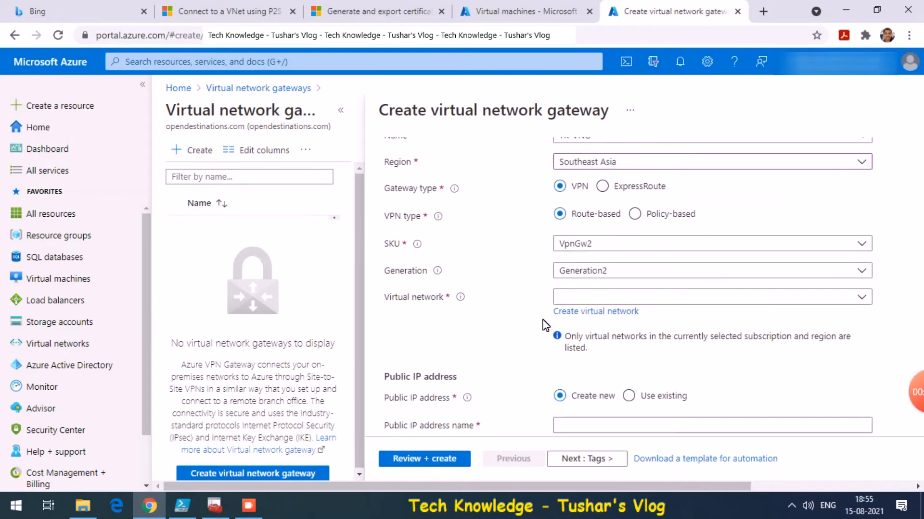
{"action": "left_click", "coordinate": [609, 248]}
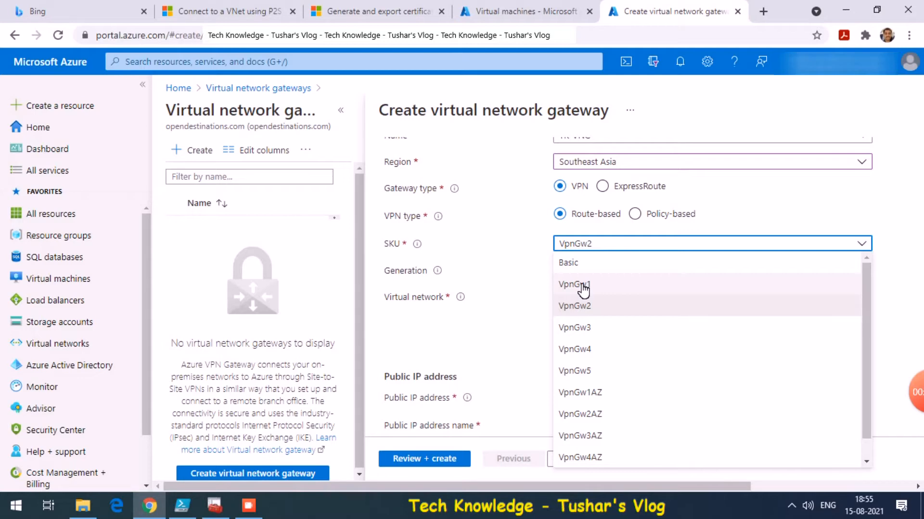
{"action": "left_click", "coordinate": [615, 286]}
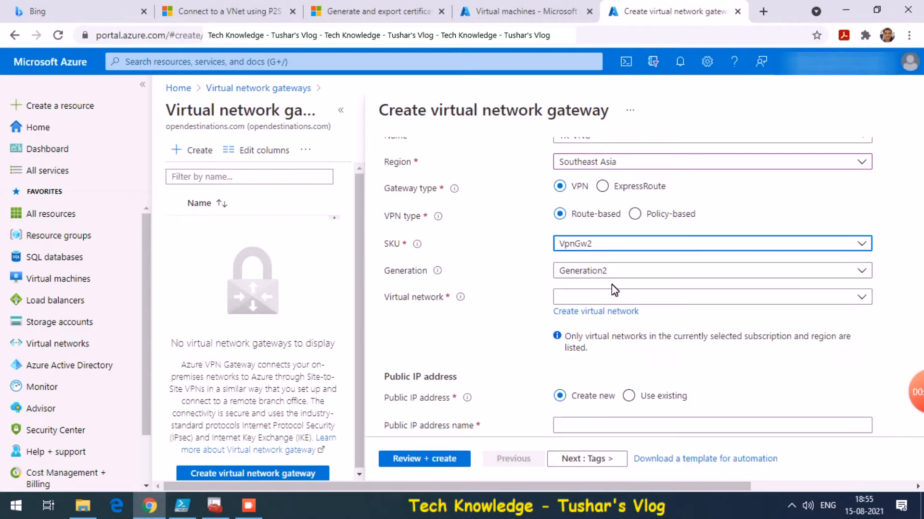
{"action": "left_click", "coordinate": [659, 302]}
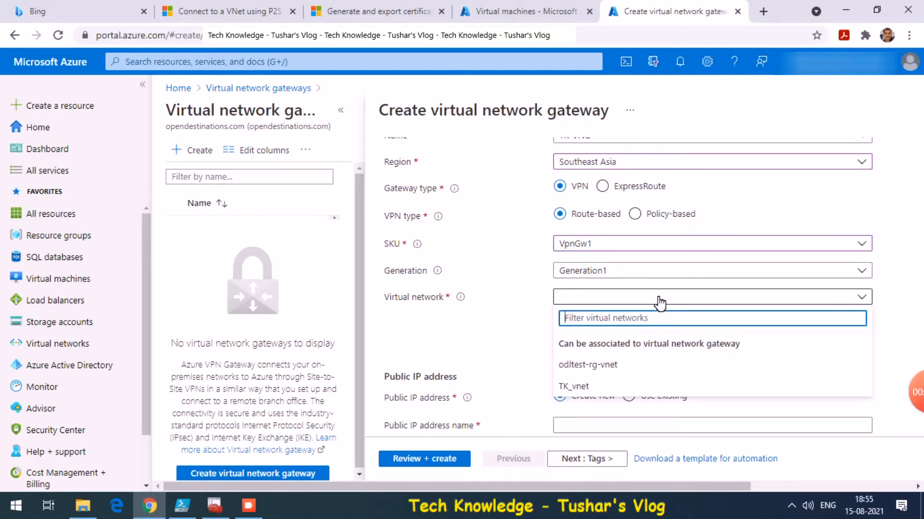
{"action": "left_click", "coordinate": [575, 385]}
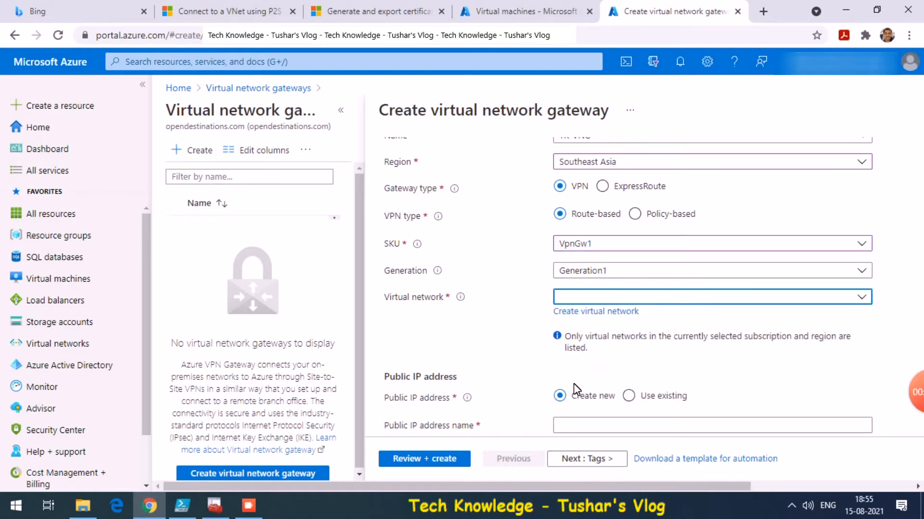
{"action": "left_click", "coordinate": [496, 322]}
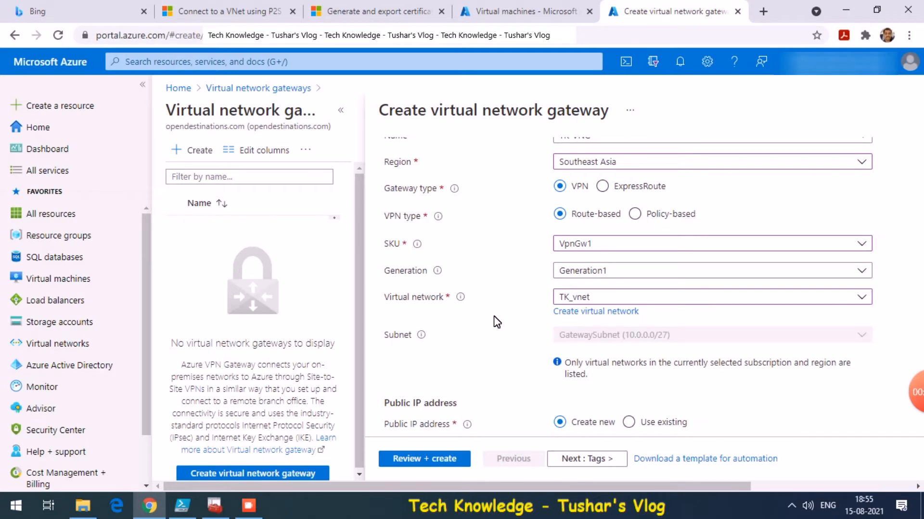
{"action": "scroll", "coordinate": [496, 321], "scroll_direction": "down", "scroll_amount": 2}
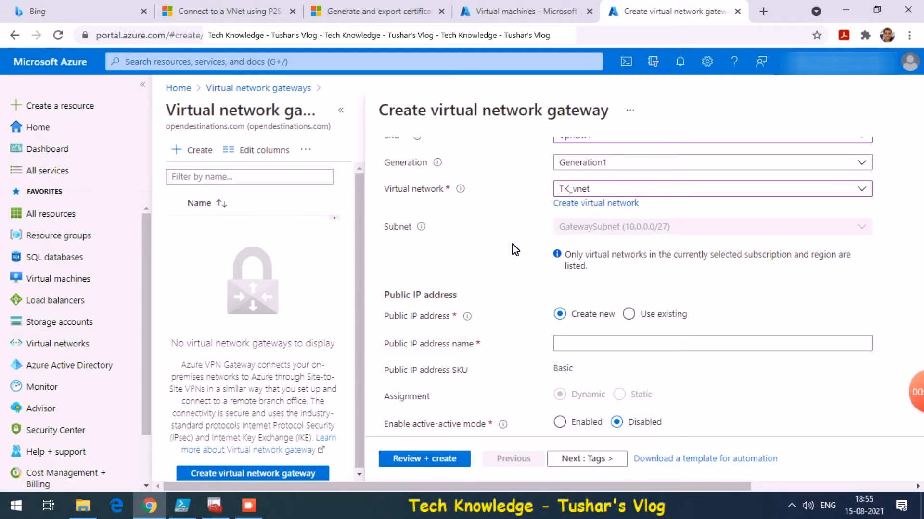
{"action": "scroll", "coordinate": [500, 249], "scroll_direction": "down", "scroll_amount": 2}
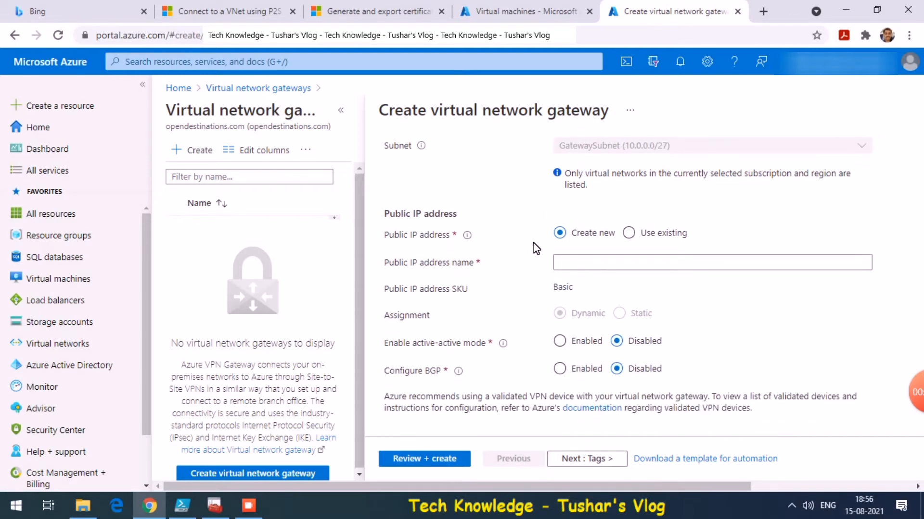
Name the gateway's new public IP address TK-vng-ip.
{"action": "left_click", "coordinate": [560, 262]}
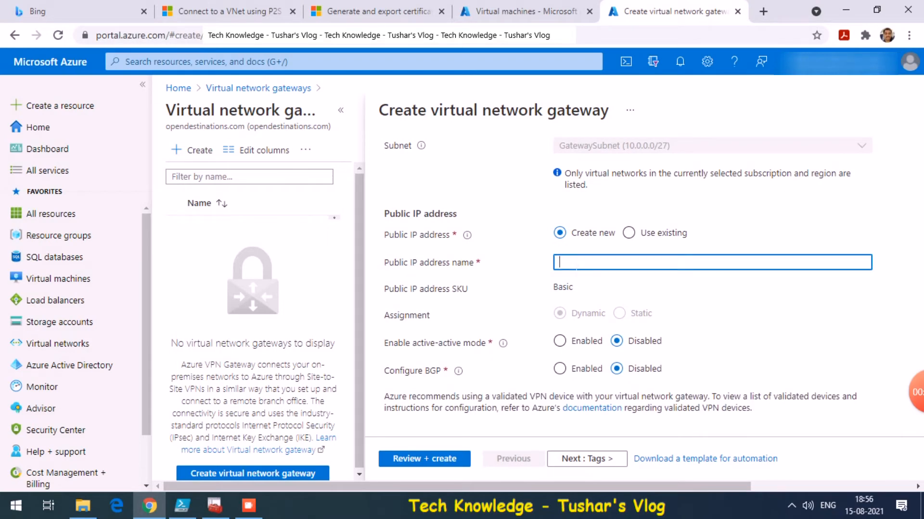
{"action": "type", "text": "TK-"}
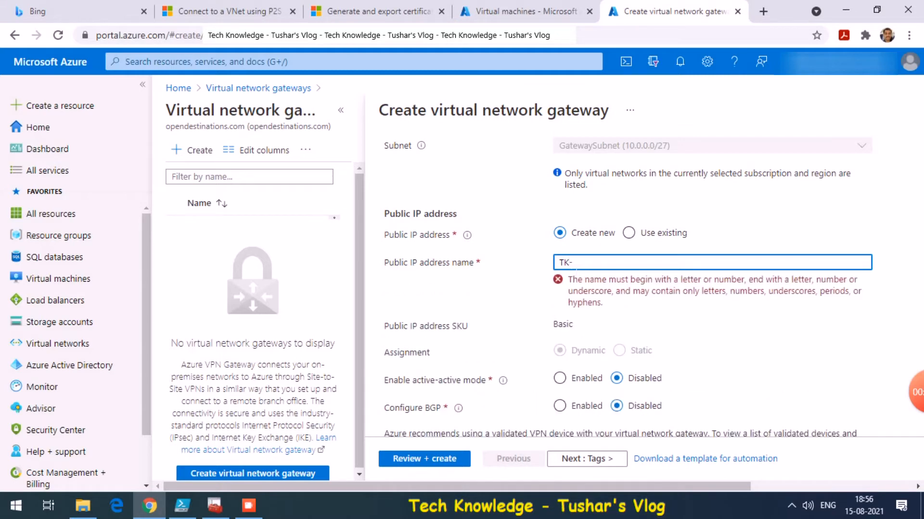
{"action": "type", "text": "vn"}
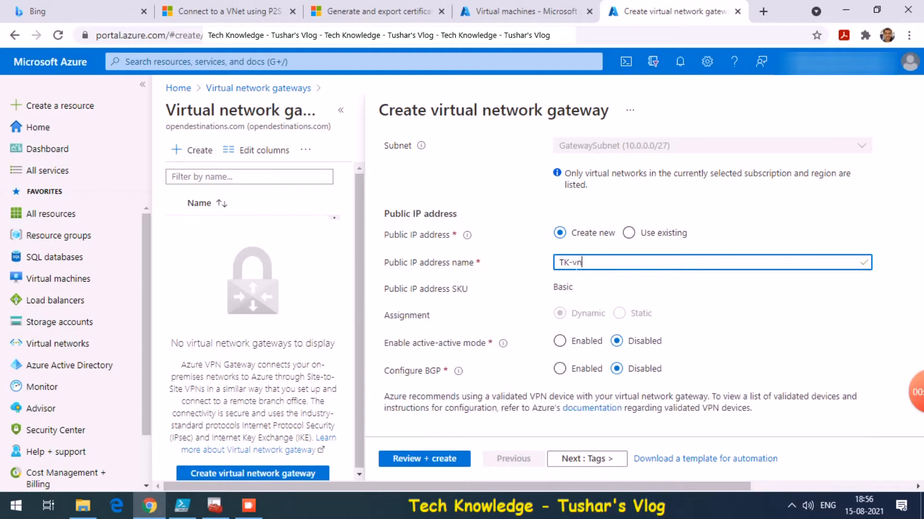
{"action": "type", "text": "g-ip"}
{"action": "key", "text": "Tab"}
{"action": "left_click", "coordinate": [492, 295]}
Review the virtual network gateway's settings, including its GatewaySubnet, and create the gateway.
{"action": "scroll", "coordinate": [491, 294], "scroll_direction": "down", "scroll_amount": 1}
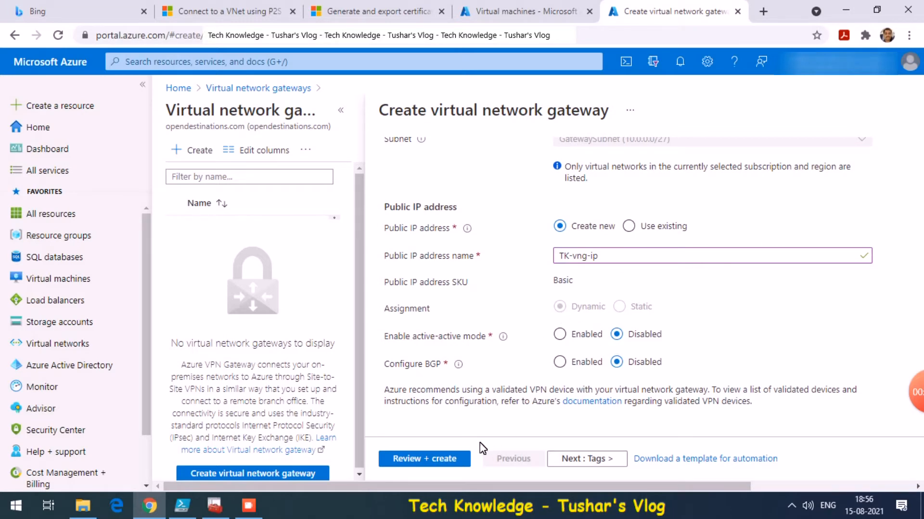
{"action": "left_click", "coordinate": [440, 459]}
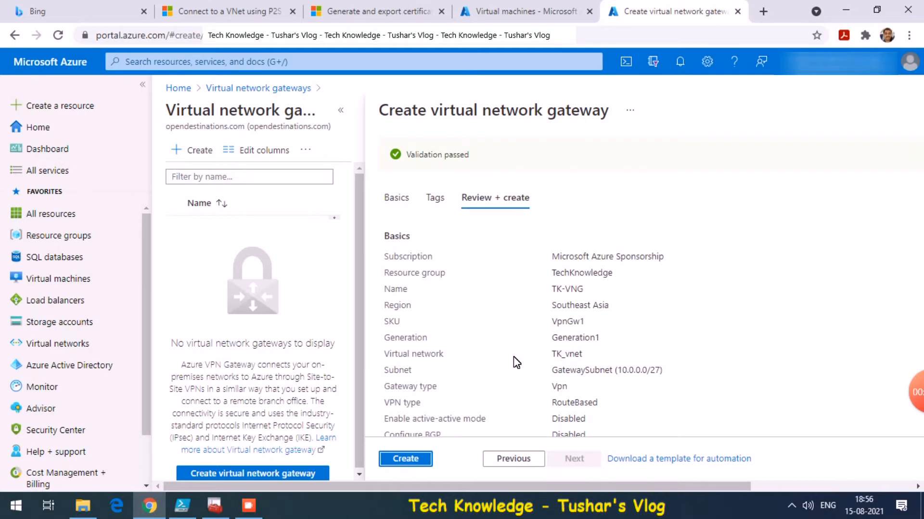
{"action": "scroll", "coordinate": [596, 330], "scroll_direction": "down", "scroll_amount": 2}
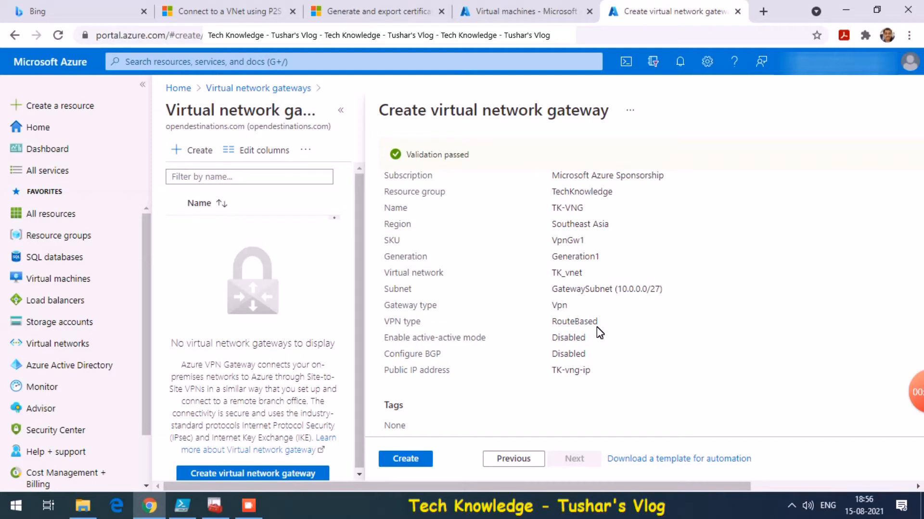
{"action": "scroll", "coordinate": [596, 329], "scroll_direction": "down", "scroll_amount": 1}
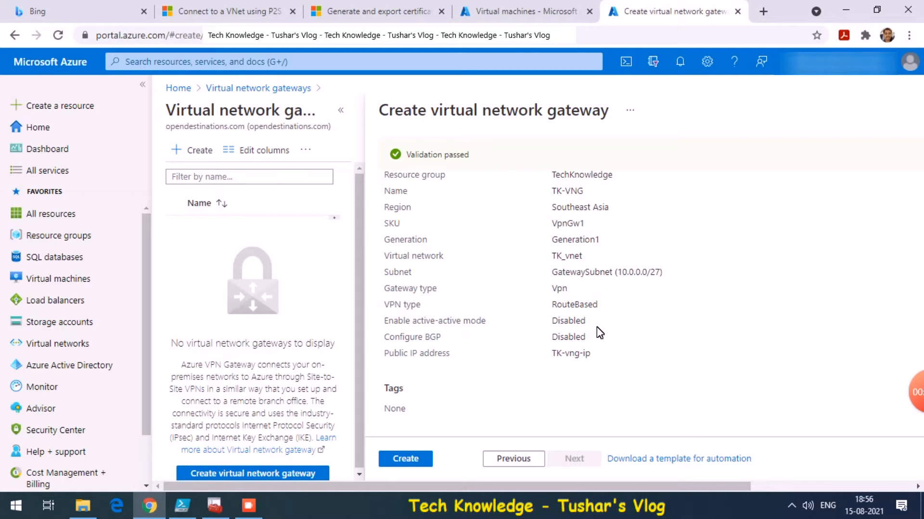
{"action": "left_click_drag", "start_coordinate": [570, 272], "coordinate": [599, 273]}
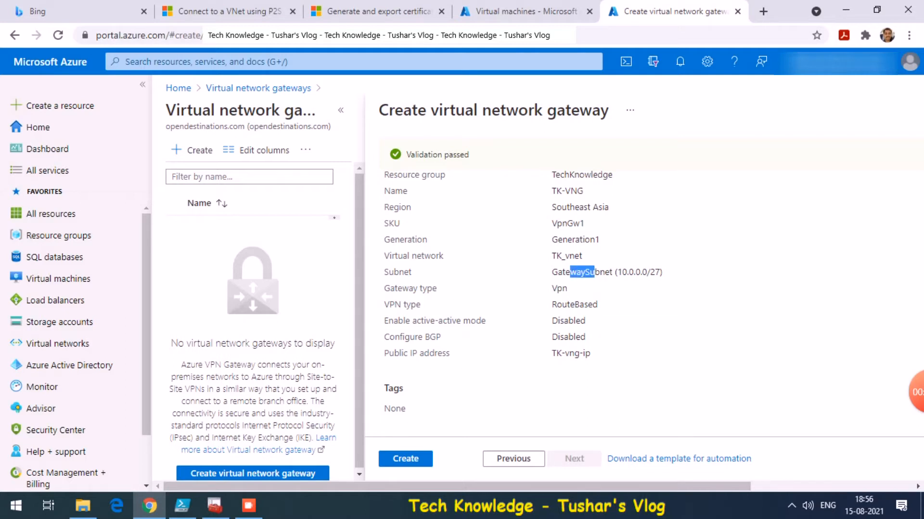
{"action": "left_click", "coordinate": [405, 462]}
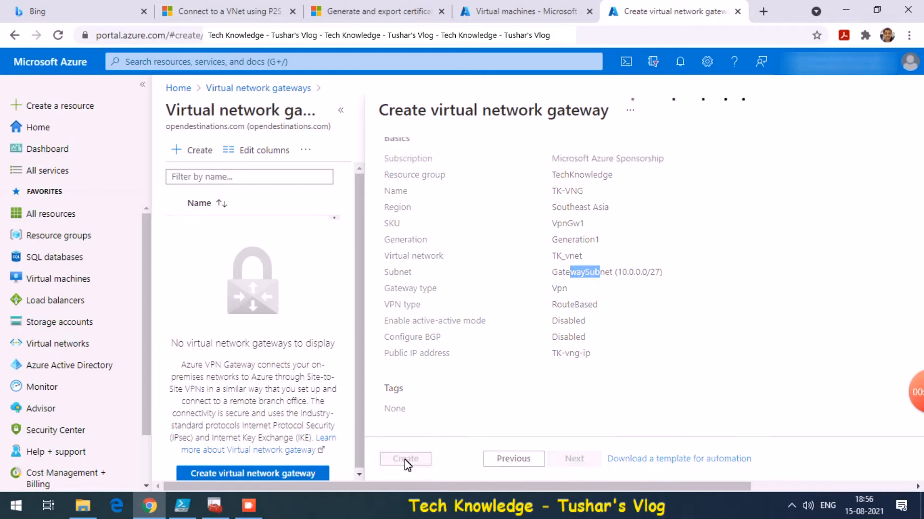
{"action": "mouse_move", "coordinate": [899, 403]}
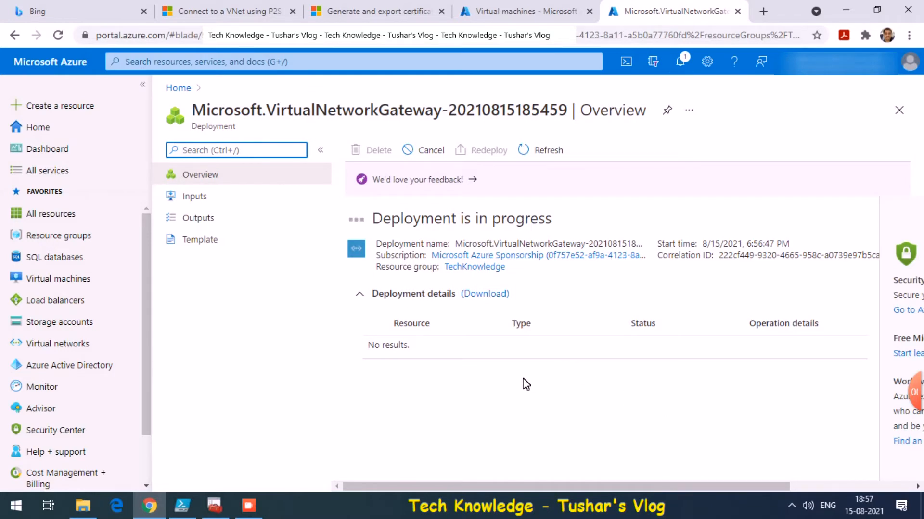
Return to the certificate article and copy the PowerShell example for creating the self-signed root certificate P2SRootCert.
{"action": "left_click", "coordinate": [431, 10]}
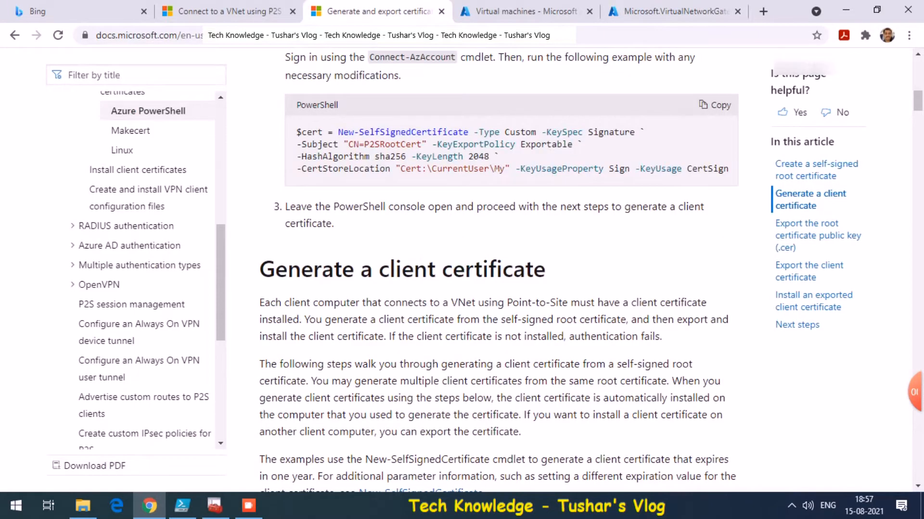
{"action": "scroll", "coordinate": [423, 341], "scroll_direction": "up", "scroll_amount": 5}
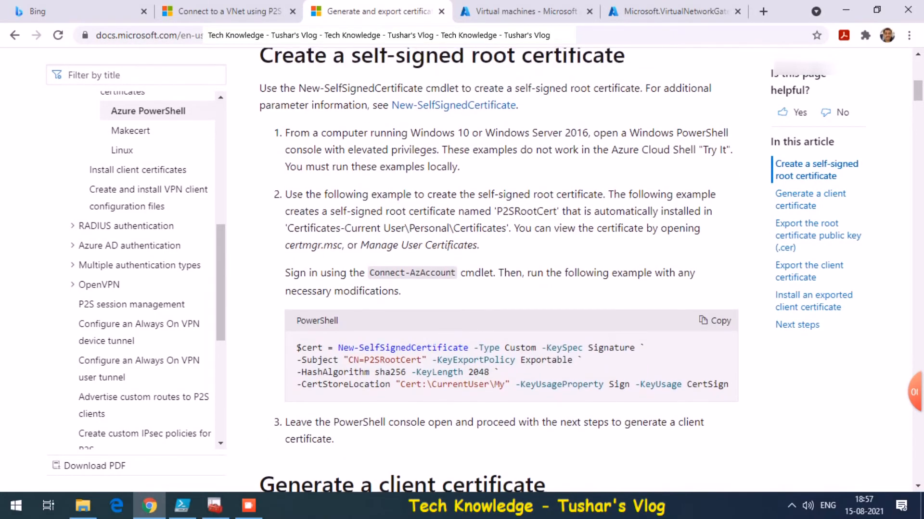
{"action": "scroll", "coordinate": [495, 270], "scroll_direction": "up", "scroll_amount": 4}
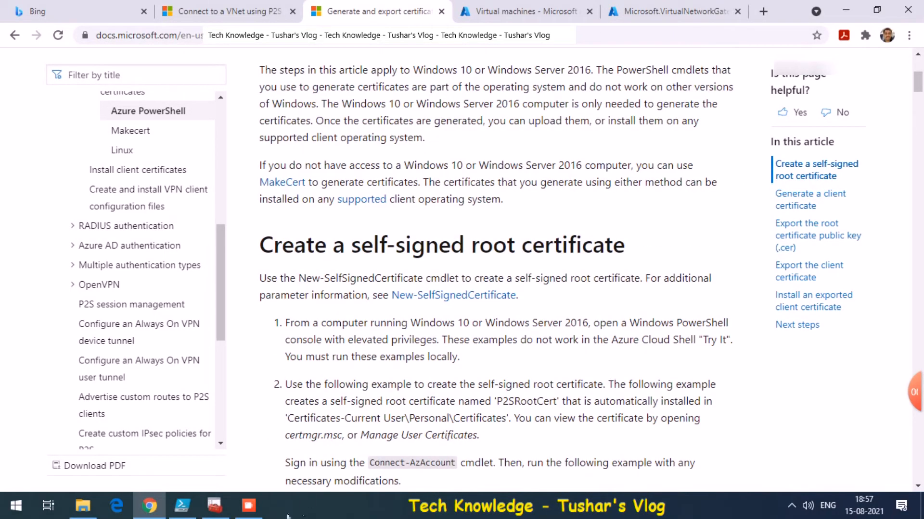
{"action": "left_click", "coordinate": [214, 505]}
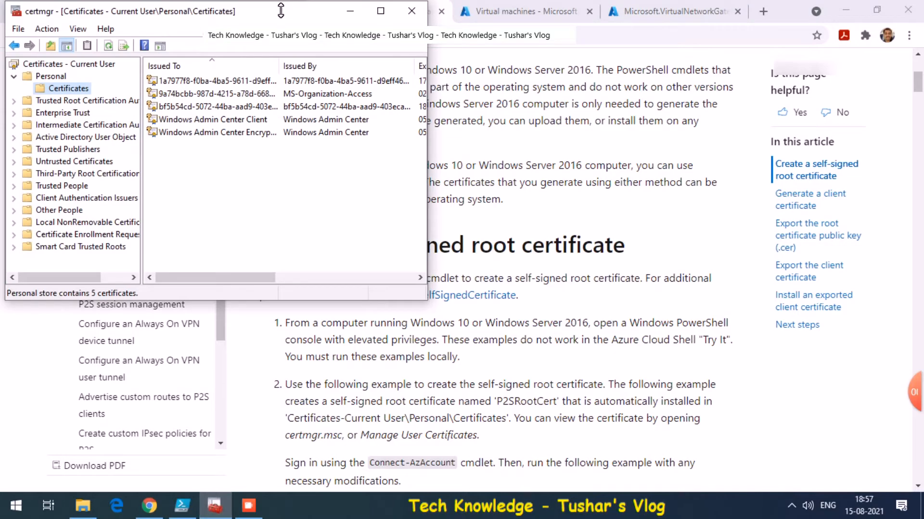
{"action": "left_click", "coordinate": [491, 350]}
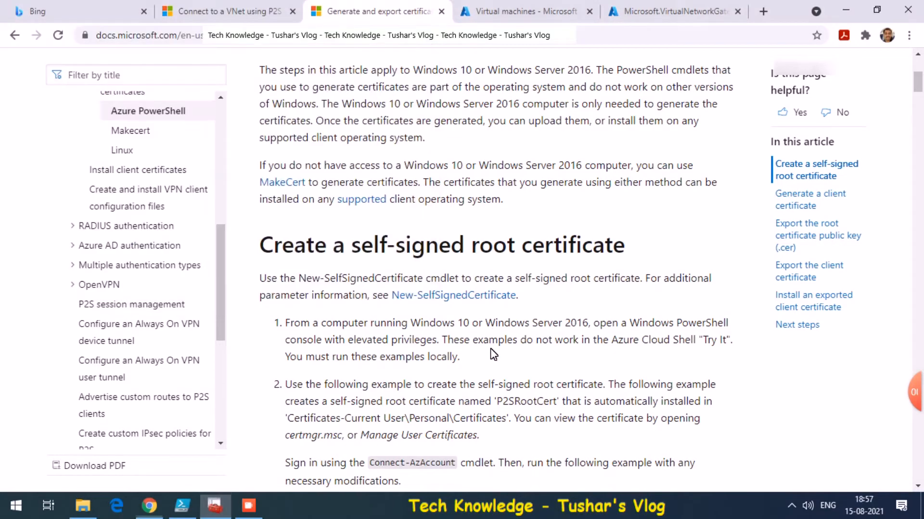
{"action": "scroll", "coordinate": [493, 355], "scroll_direction": "up", "scroll_amount": 5}
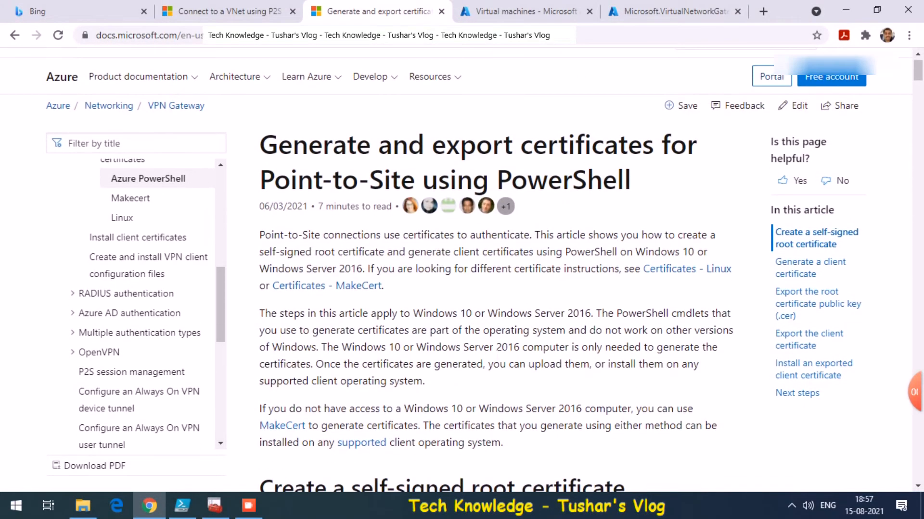
{"action": "scroll", "coordinate": [493, 355], "scroll_direction": "down", "scroll_amount": 12}
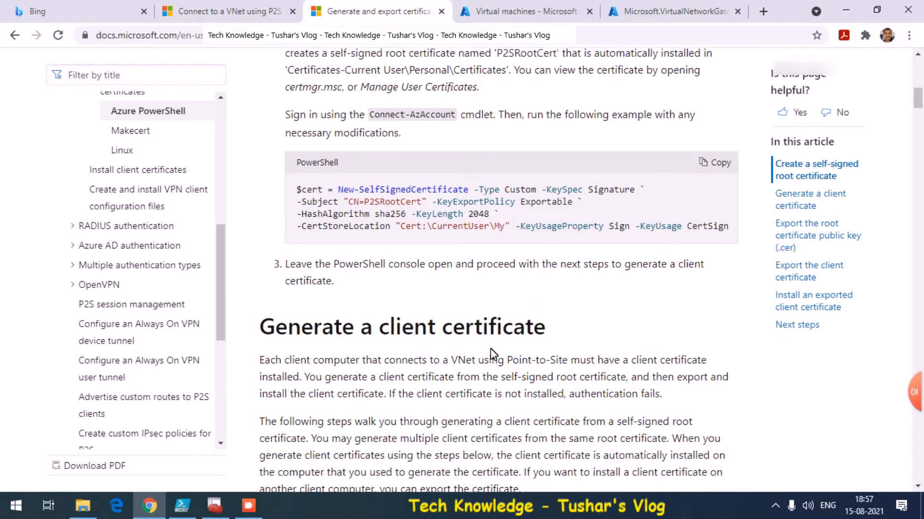
{"action": "scroll", "coordinate": [490, 350], "scroll_direction": "up", "scroll_amount": 2}
{"action": "scroll", "coordinate": [493, 354], "scroll_direction": "up", "scroll_amount": 1}
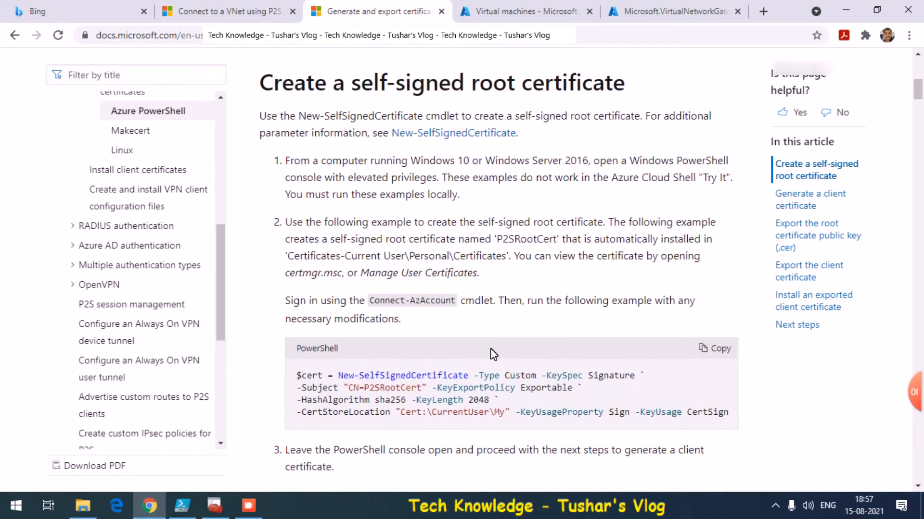
{"action": "left_click", "coordinate": [719, 349]}
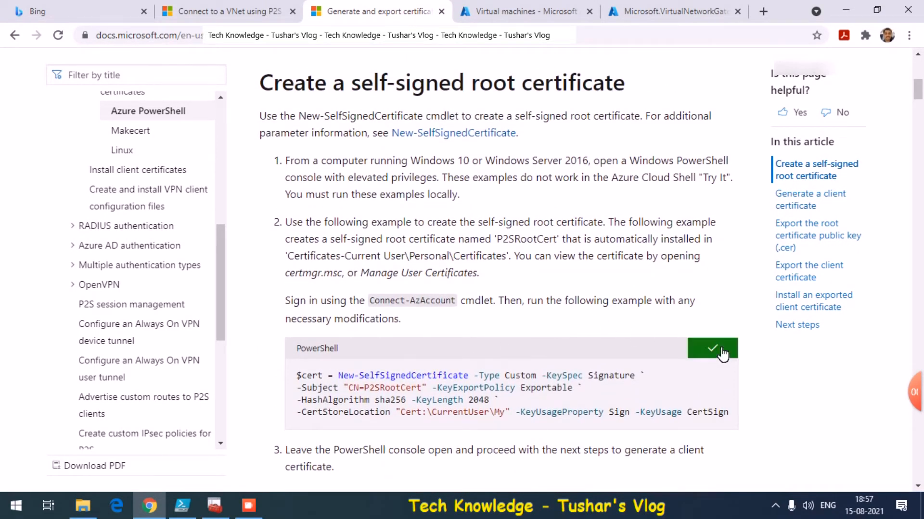
Switch to Windows PowerShell ISE, paste the root certificate script into Untitled1.ps1 and run it.
{"action": "left_click", "coordinate": [182, 505]}
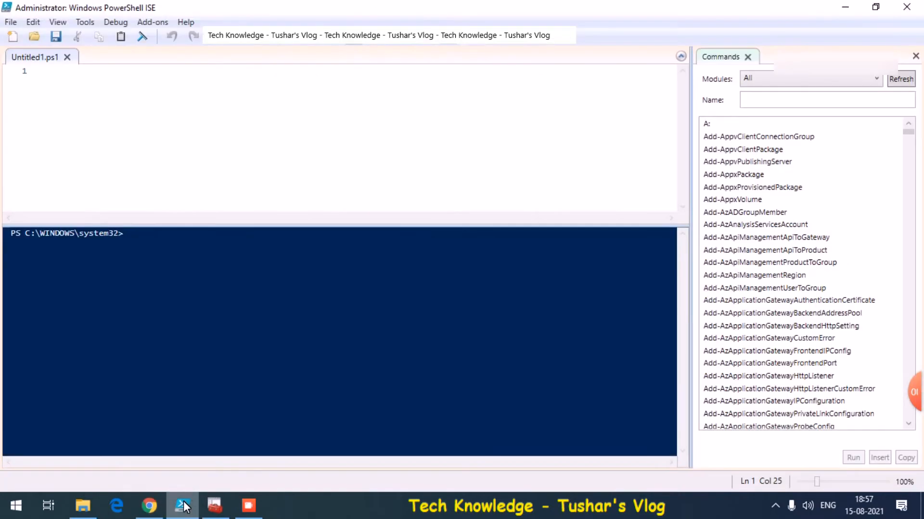
{"action": "left_click", "coordinate": [114, 106]}
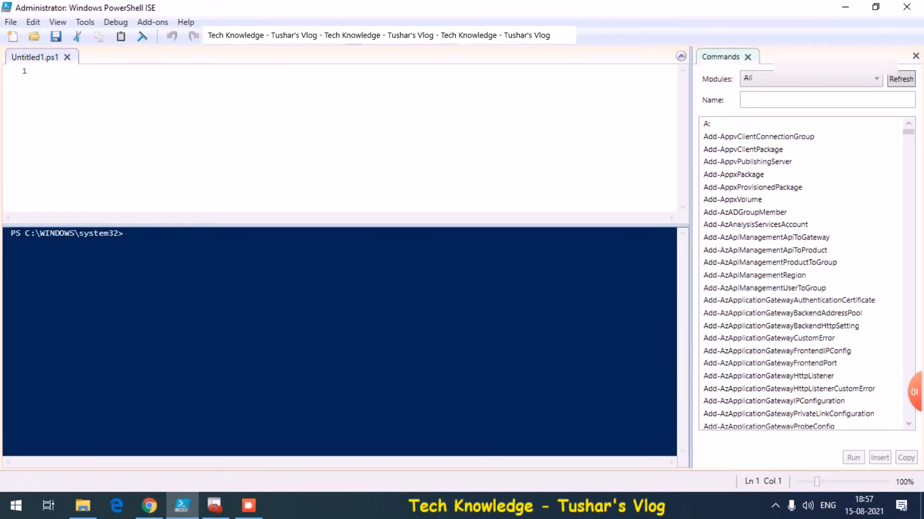
{"action": "key", "text": "ctrl+v"}
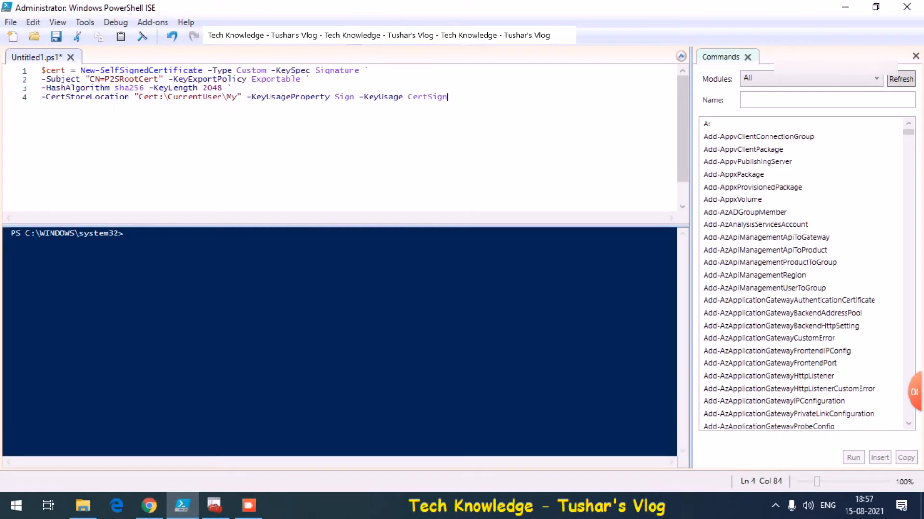
{"action": "left_click", "coordinate": [224, 42]}
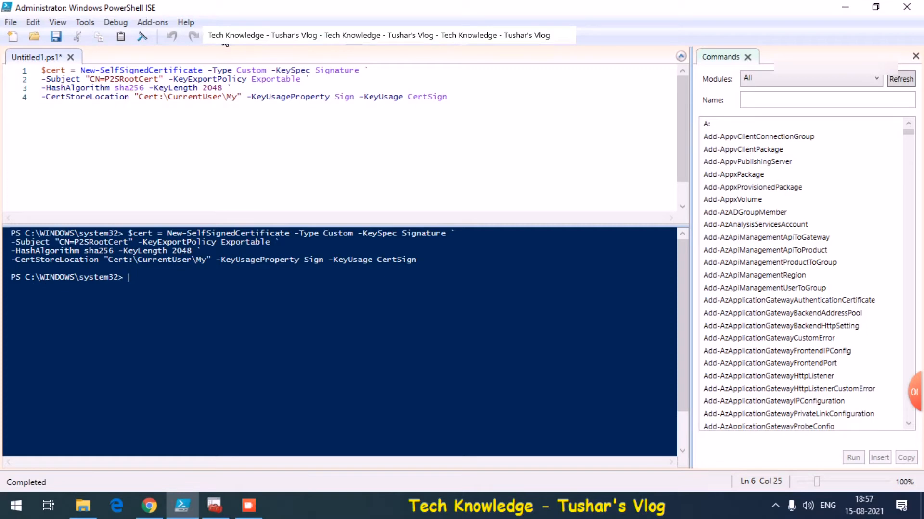
Switch to certmgr, refresh the personal certificates list and select P2SRootCert.
{"action": "left_click", "coordinate": [214, 506]}
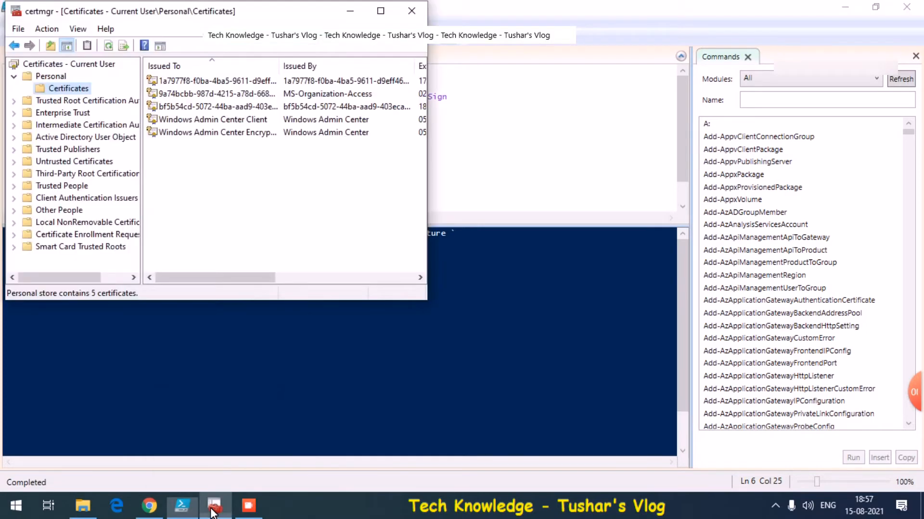
{"action": "left_click", "coordinate": [108, 46]}
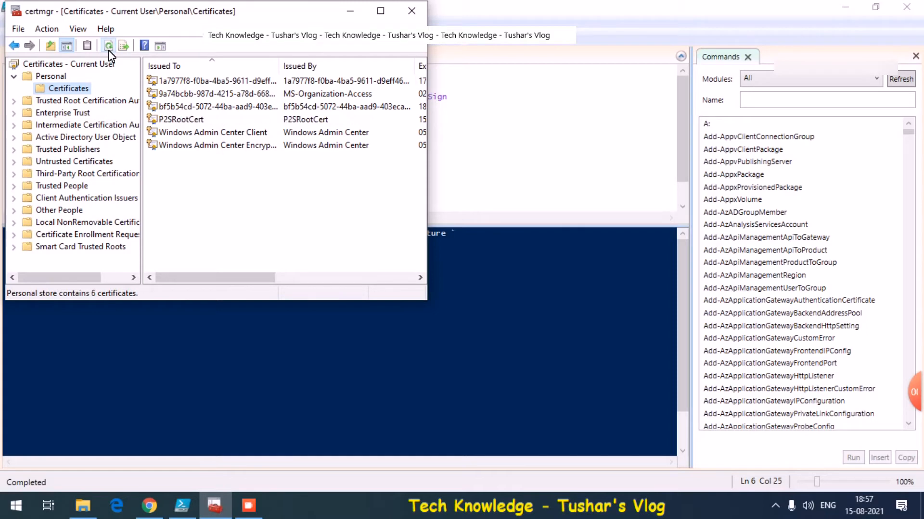
{"action": "left_click", "coordinate": [180, 121]}
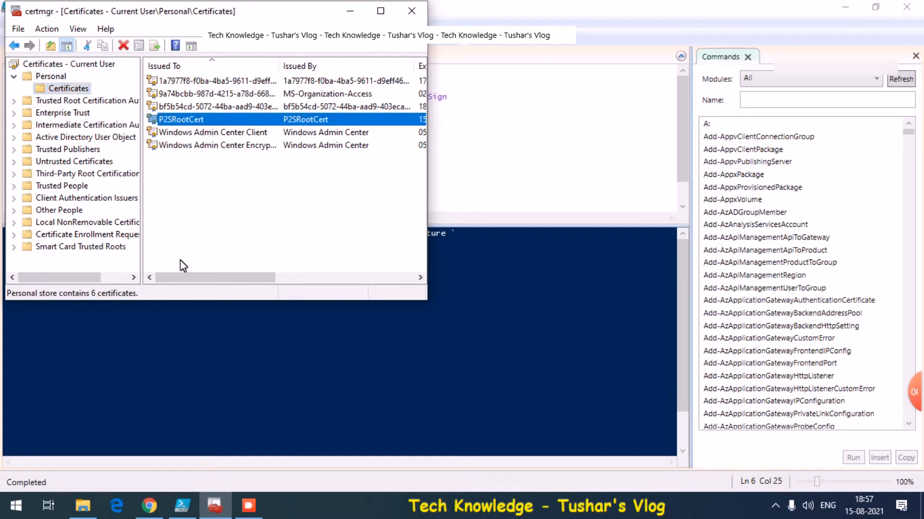
Switch to the certificate article in Chrome and copy the PowerShell example for generating the client certificate P2SChildCert.
{"action": "left_click", "coordinate": [149, 509]}
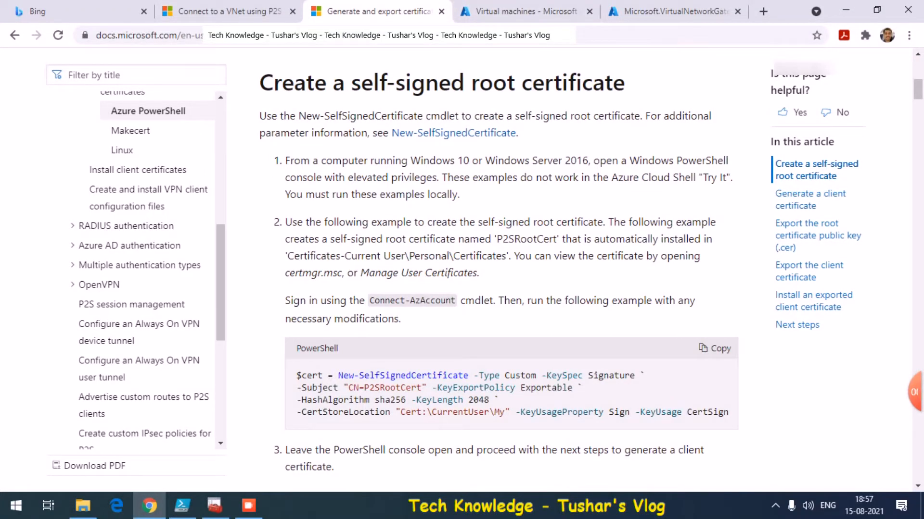
{"action": "scroll", "coordinate": [500, 269], "scroll_direction": "down", "scroll_amount": 4}
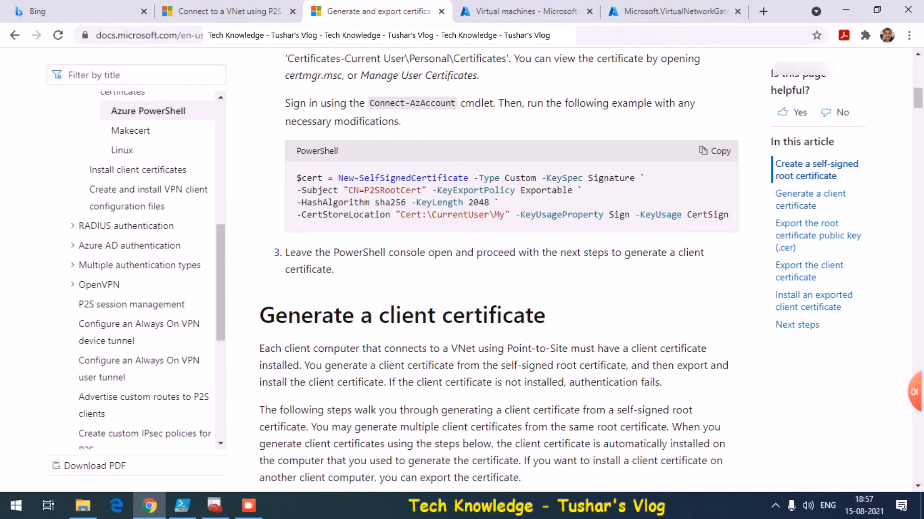
{"action": "scroll", "coordinate": [471, 244], "scroll_direction": "down", "scroll_amount": 6}
{"action": "scroll", "coordinate": [470, 244], "scroll_direction": "down", "scroll_amount": 6}
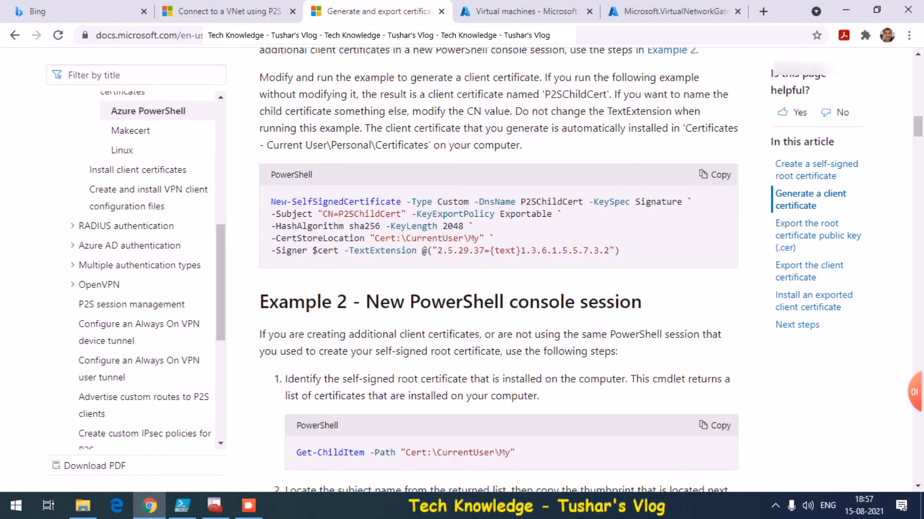
{"action": "left_click", "coordinate": [729, 178]}
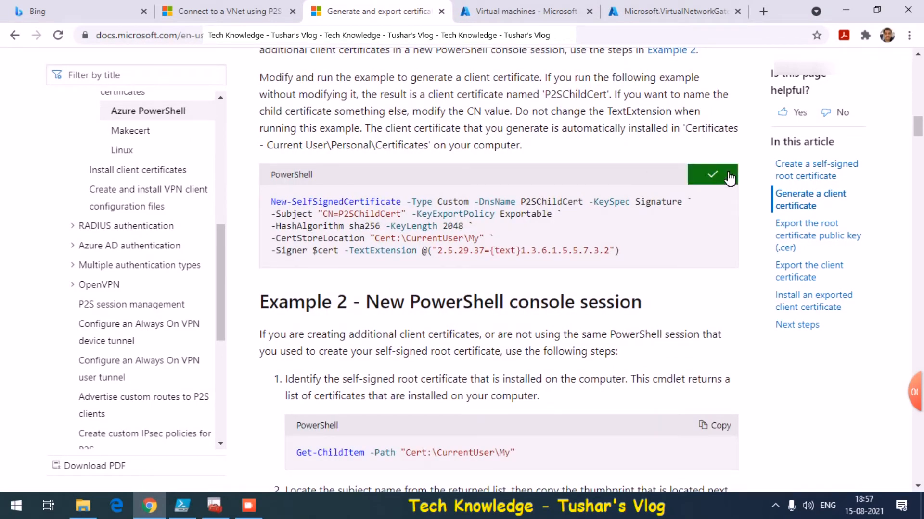
Paste the P2SChildCert client certificate script into a new script file in Windows PowerShell ISE and run it.
{"action": "left_click", "coordinate": [182, 509]}
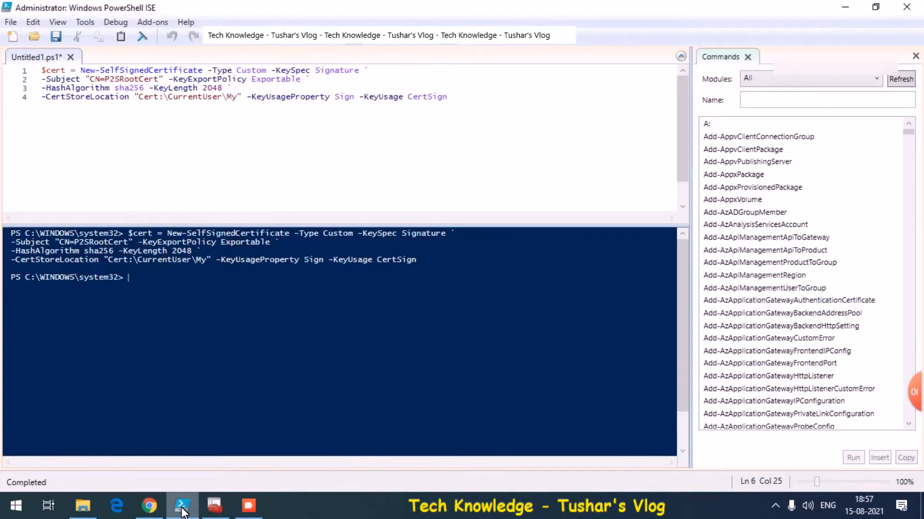
{"action": "left_click", "coordinate": [100, 97]}
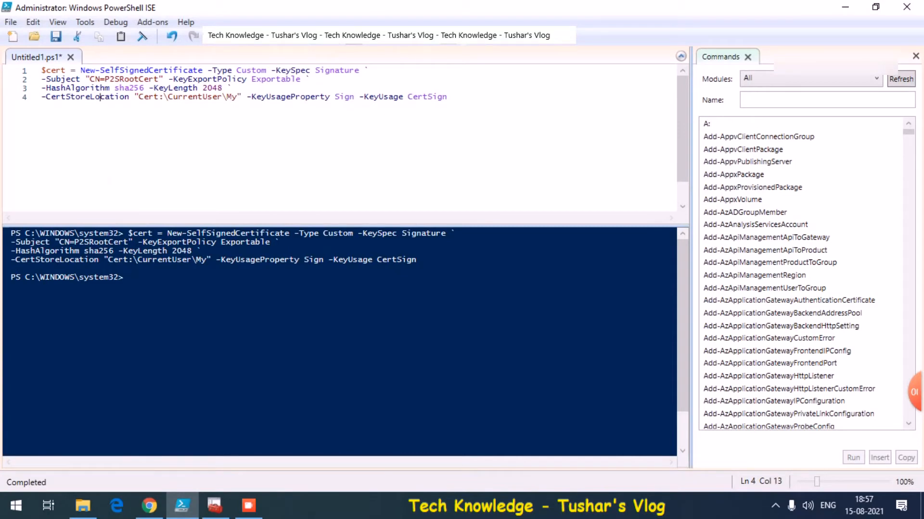
{"action": "key", "text": "ctrl+n"}
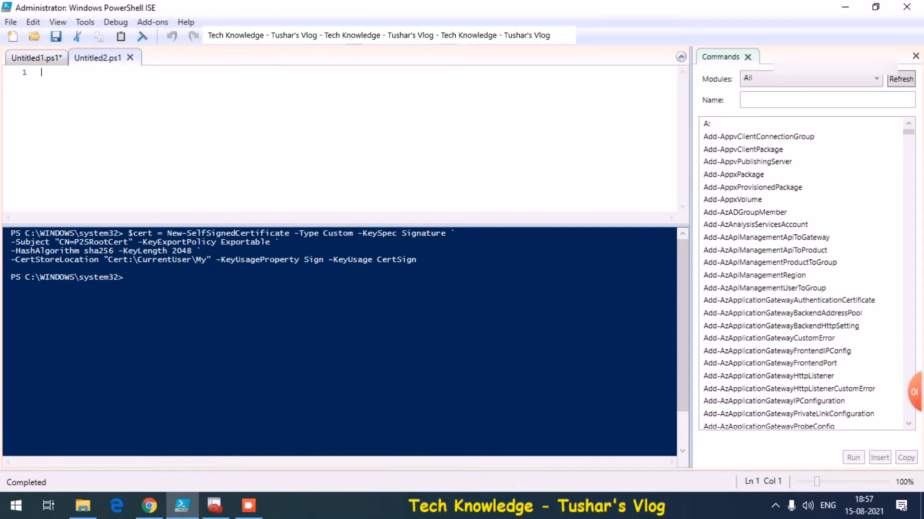
{"action": "key", "text": "ctrl+v"}
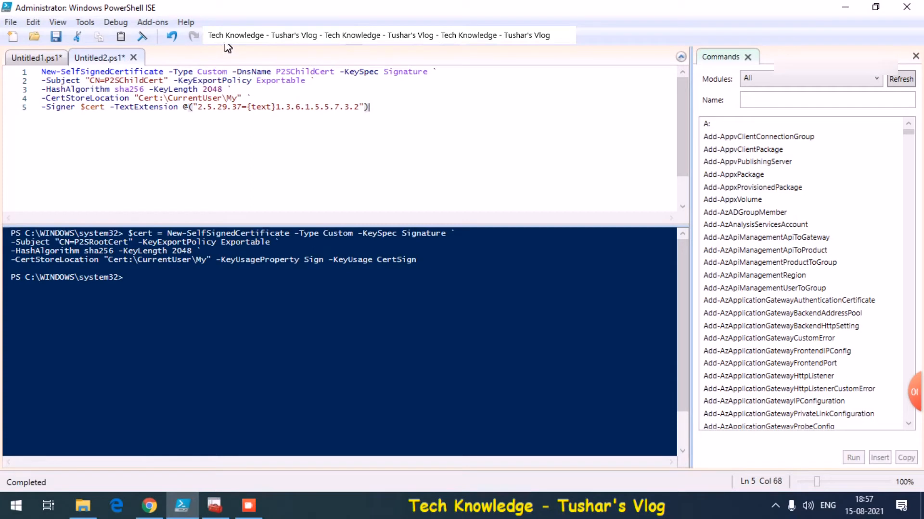
{"action": "key", "text": "F5"}
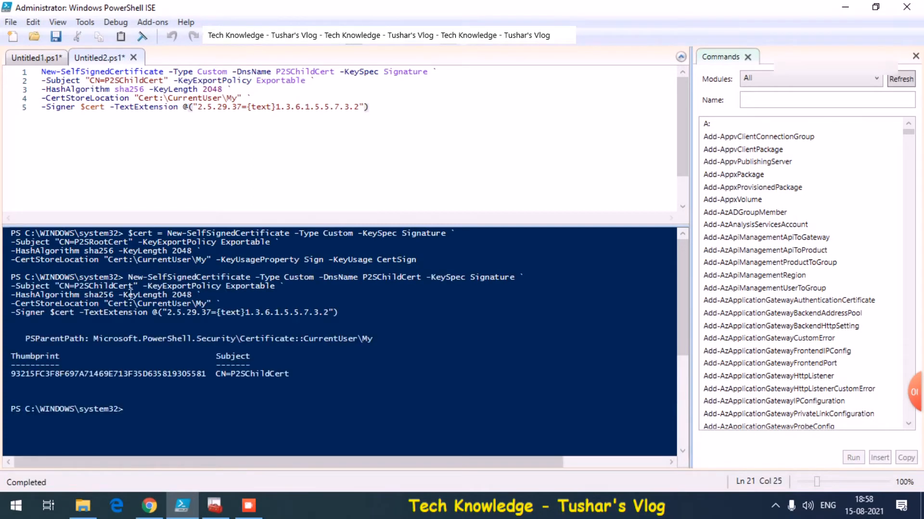
Switch to certmgr, refresh the personal certificates list and select P2SChildCert.
{"action": "left_click", "coordinate": [214, 505]}
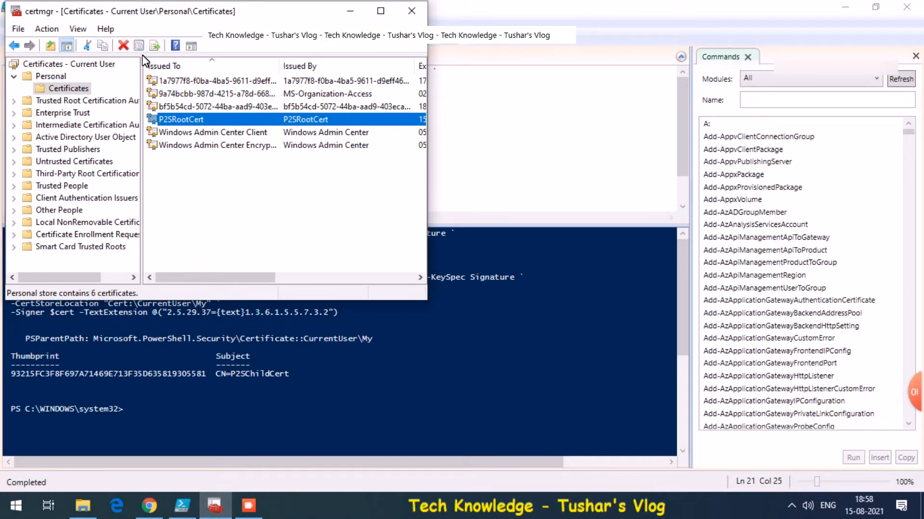
{"action": "left_click", "coordinate": [59, 77]}
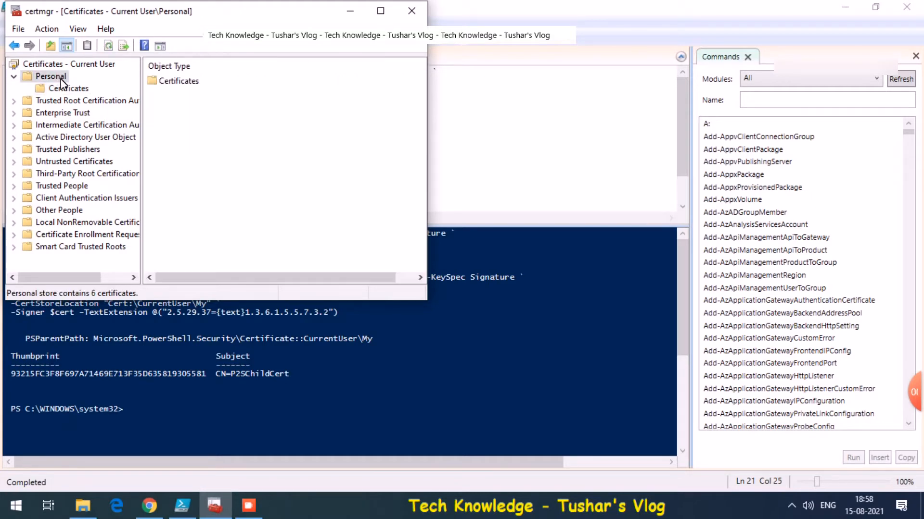
{"action": "left_click", "coordinate": [68, 89]}
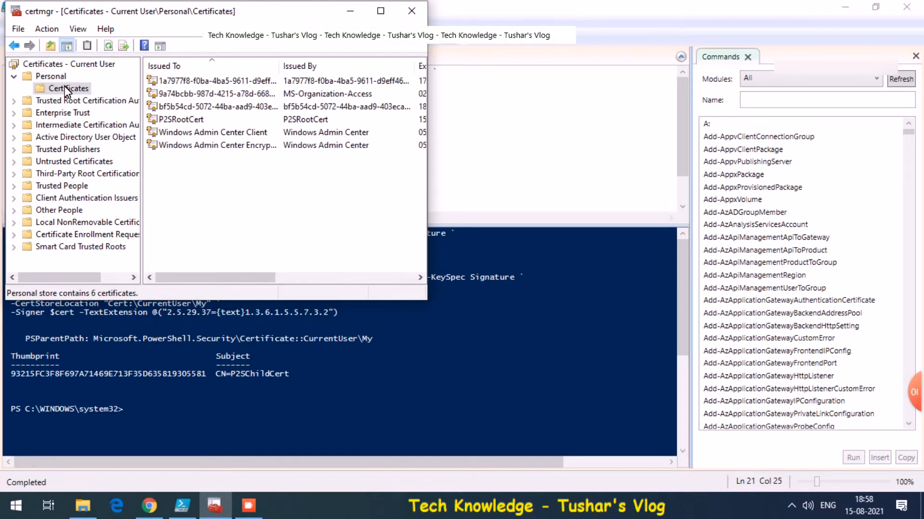
{"action": "right_click", "coordinate": [183, 166]}
{"action": "left_click", "coordinate": [230, 188]}
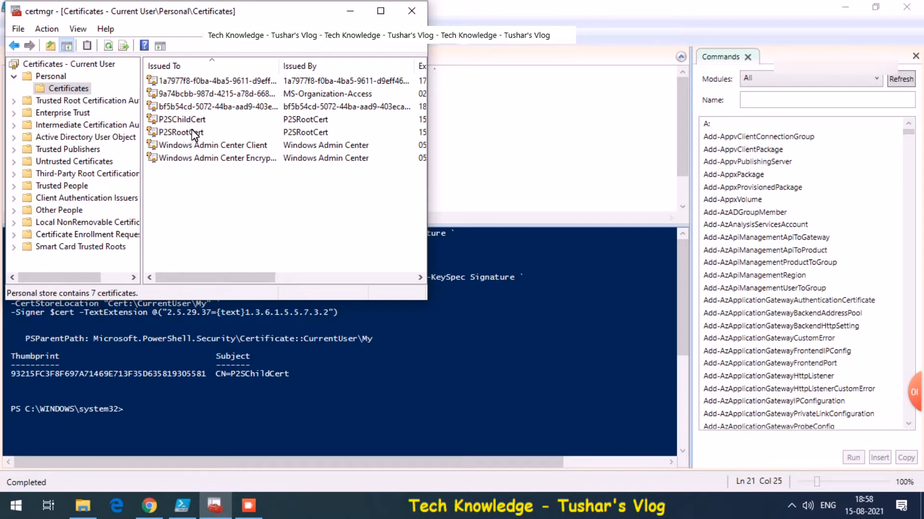
{"action": "left_click", "coordinate": [181, 120]}
{"action": "left_click", "coordinate": [191, 130]}
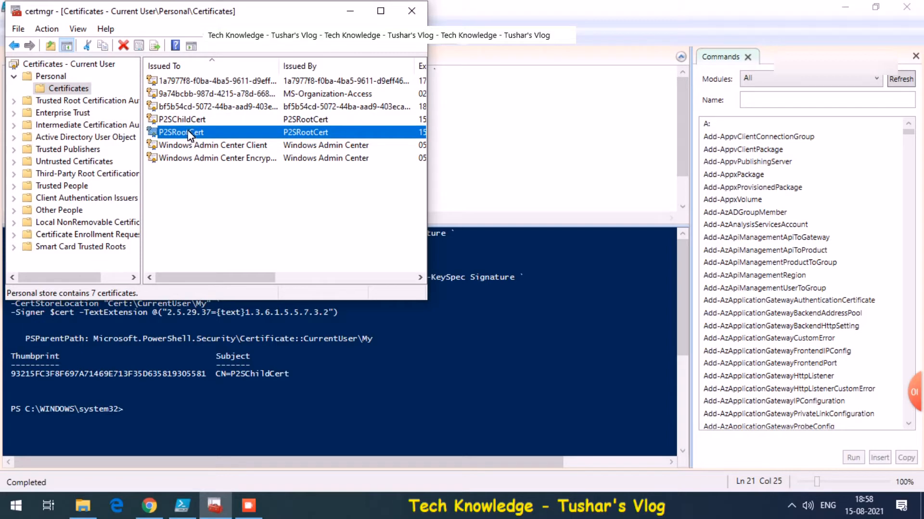
{"action": "left_click", "coordinate": [183, 121]}
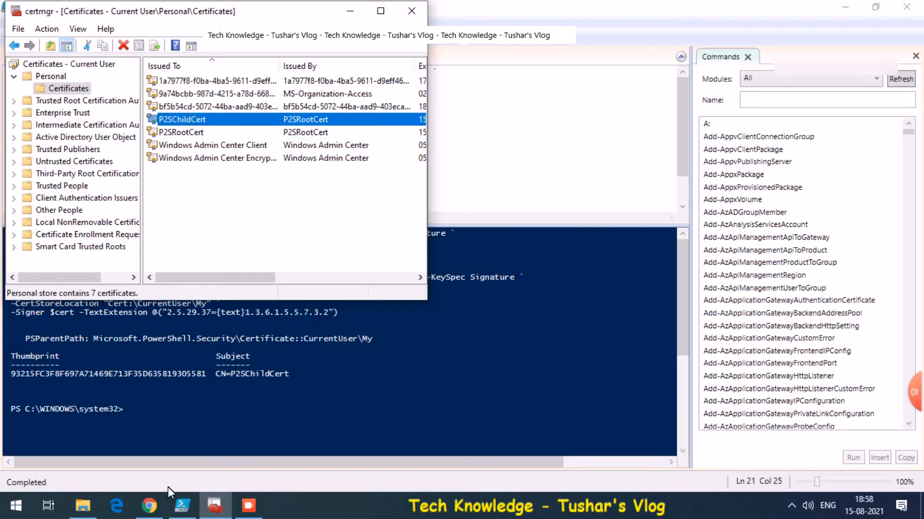
Switch to Chrome to check the virtual network gateway deployment in the Azure portal, and bring up the Point to Site VPN folder in File Explorer.
{"action": "left_click", "coordinate": [150, 506]}
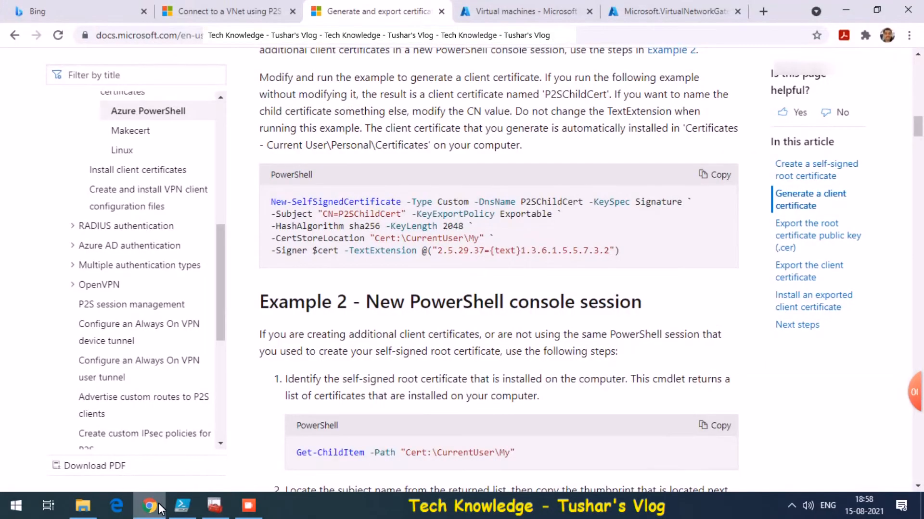
{"action": "left_click", "coordinate": [641, 6]}
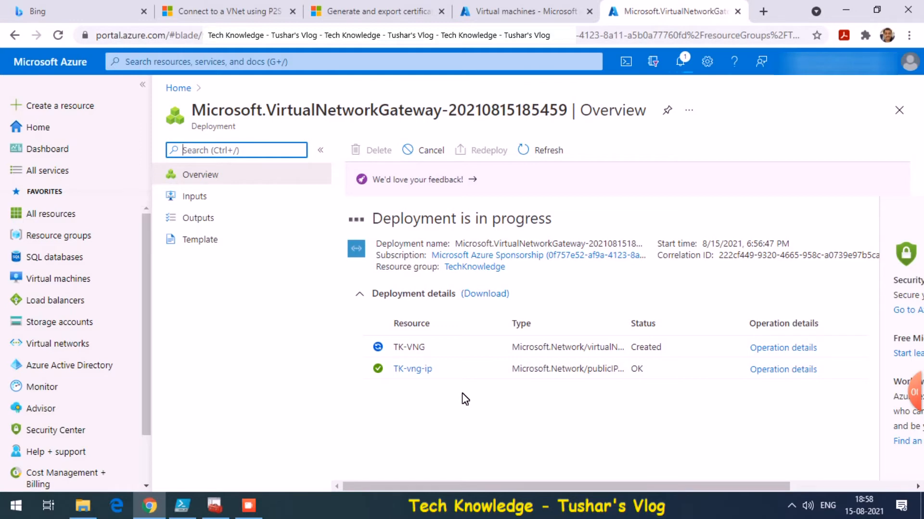
{"action": "left_click", "coordinate": [84, 506]}
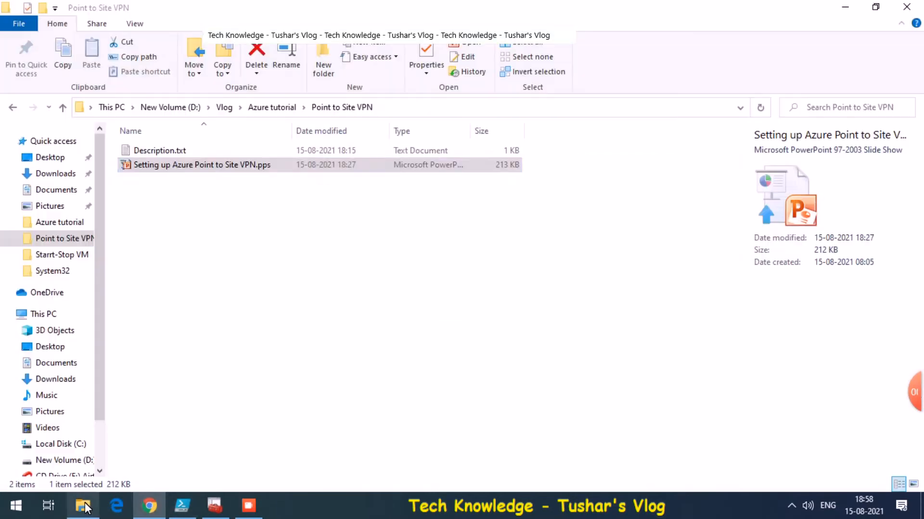
{"action": "left_click", "coordinate": [223, 513]}
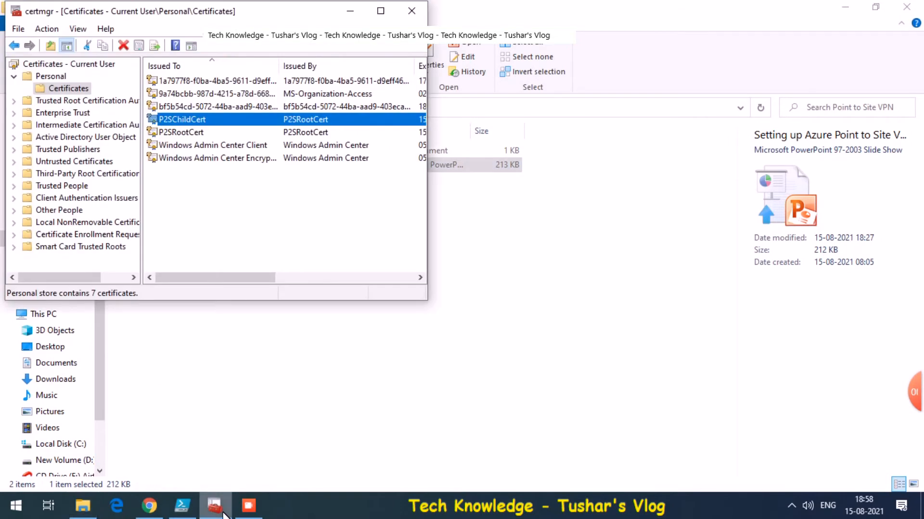
{"action": "left_click", "coordinate": [192, 135]}
{"action": "right_click", "coordinate": [192, 136]}
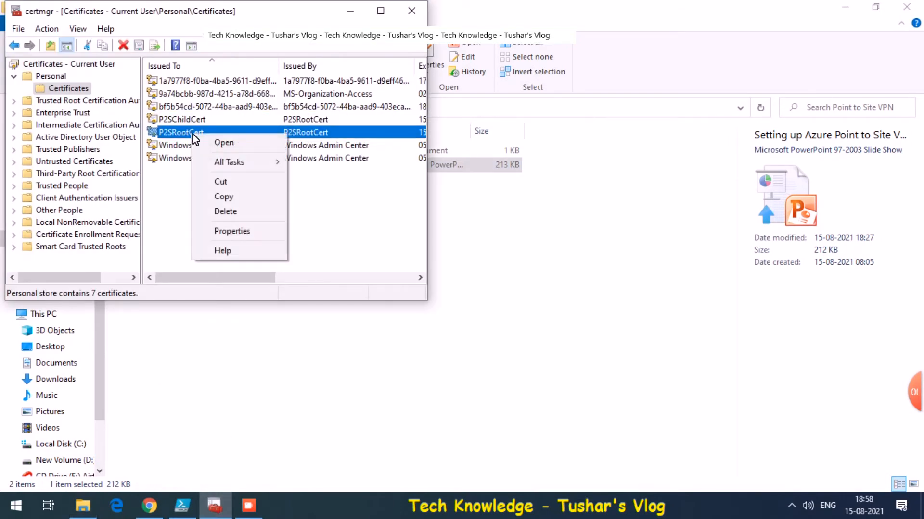
{"action": "mouse_move", "coordinate": [244, 165]}
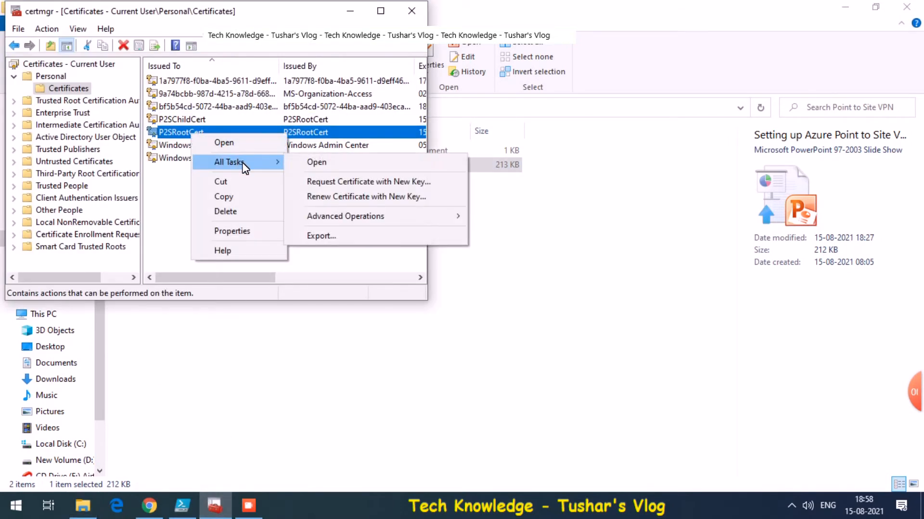
{"action": "left_click", "coordinate": [339, 233]}
{"action": "left_click", "coordinate": [308, 339]}
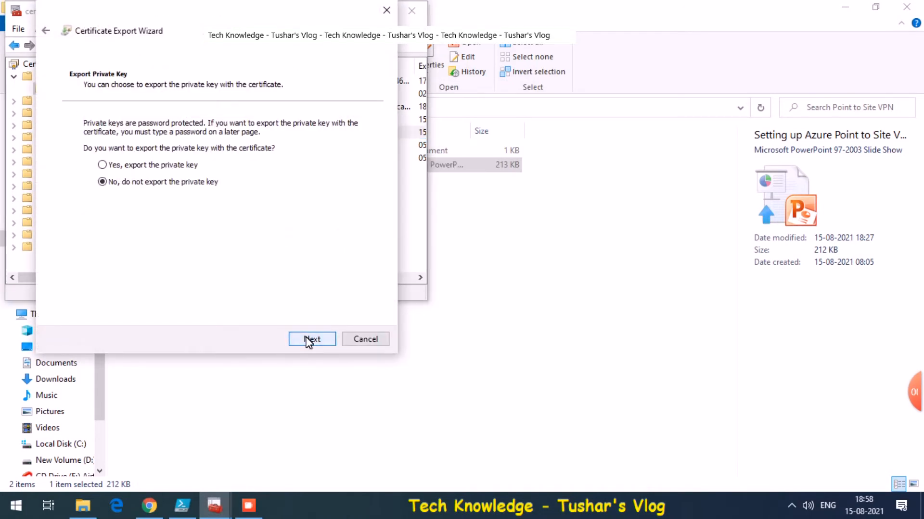
{"action": "left_click", "coordinate": [308, 342]}
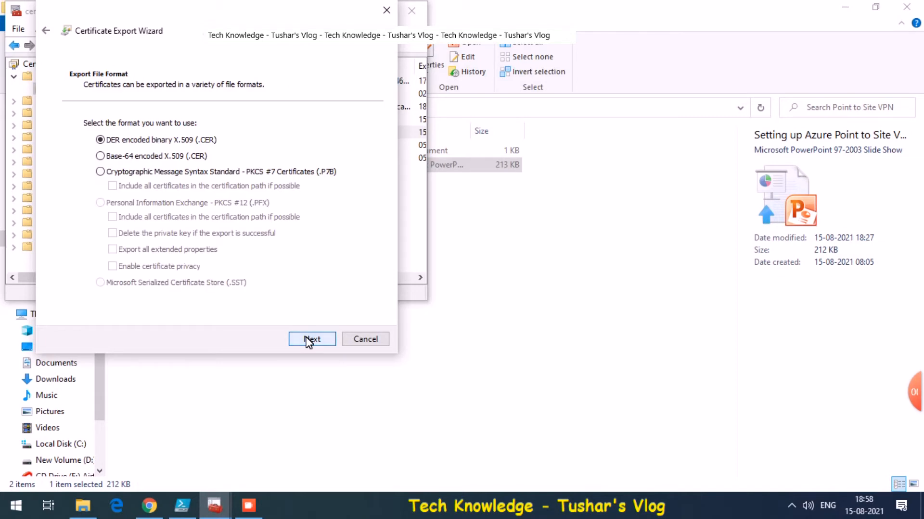
{"action": "left_click", "coordinate": [143, 156]}
{"action": "left_click", "coordinate": [302, 339]}
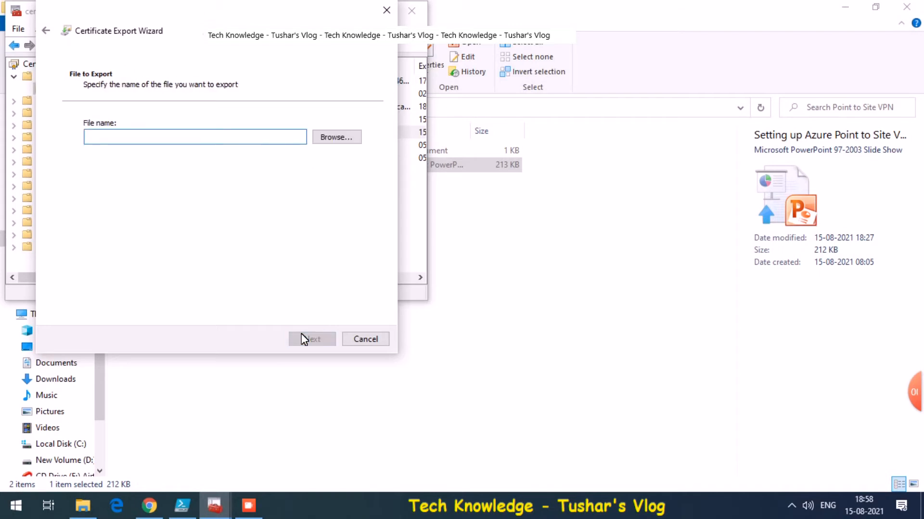
Switch to File Explorer and copy the path of the Point to Site VPN folder.
{"action": "left_click", "coordinate": [84, 505]}
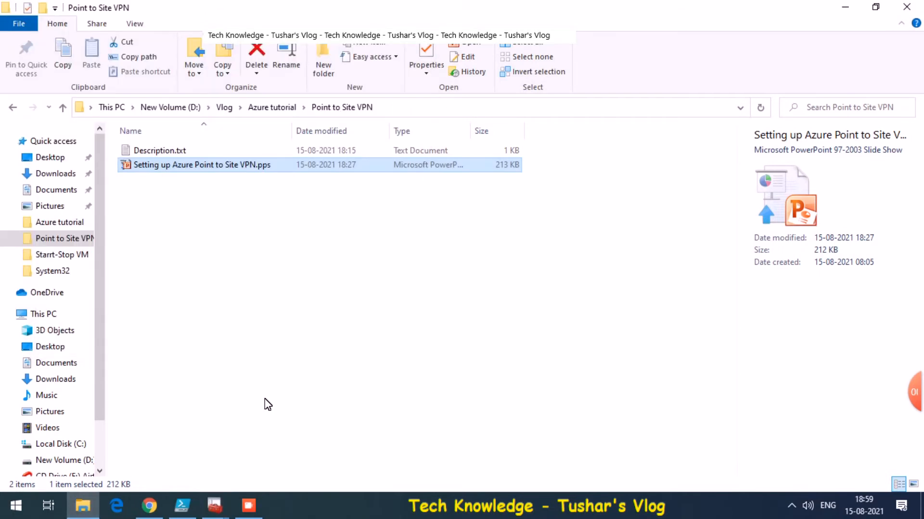
{"action": "key", "text": "alt+d"}
{"action": "key", "text": "ctrl+c"}
{"action": "key", "text": "alt+Tab"}
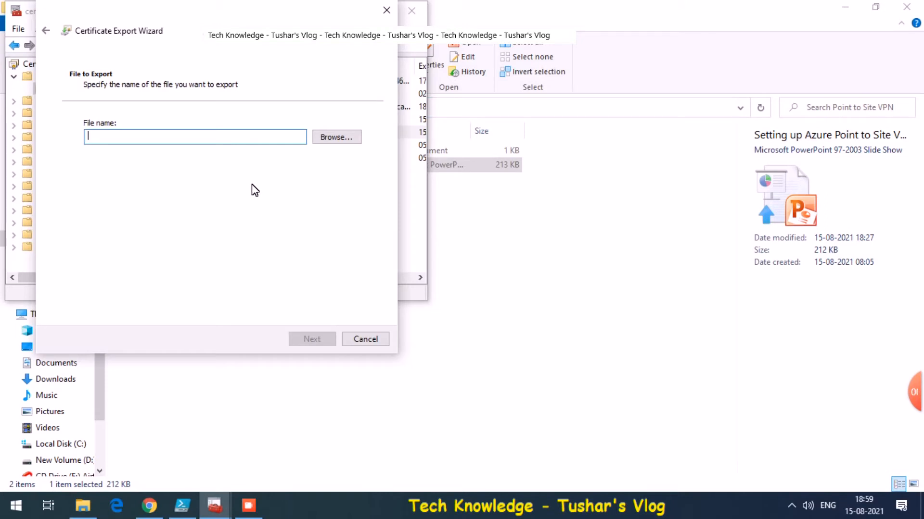
{"action": "key", "text": "ctrl+v"}
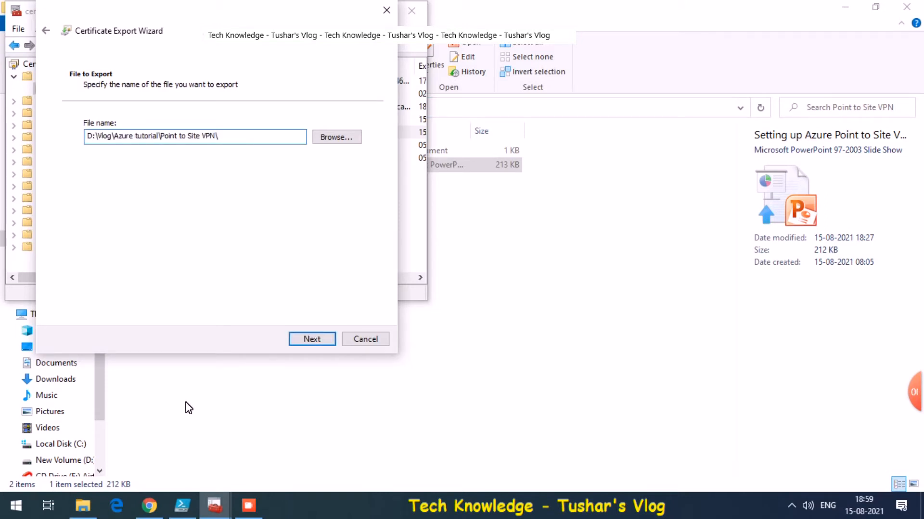
{"action": "type", "text": "\\"}
{"action": "left_click", "coordinate": [214, 506]}
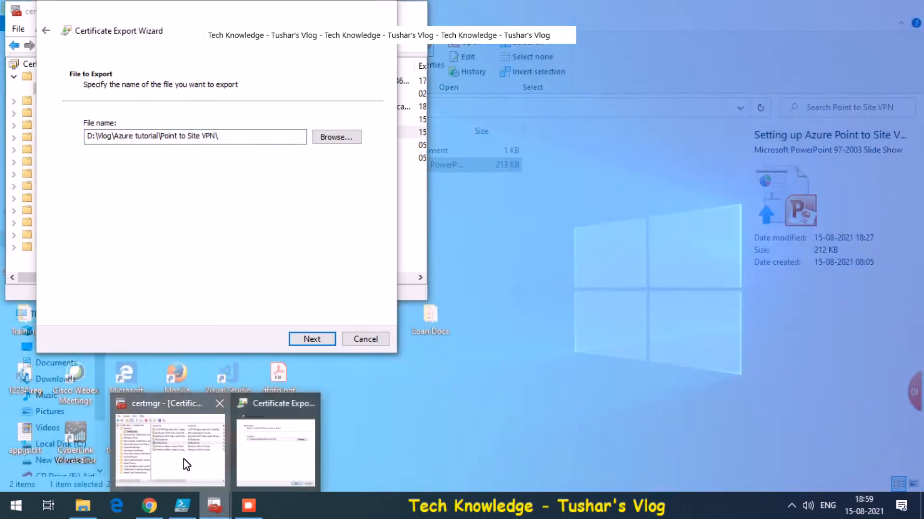
{"action": "left_click", "coordinate": [192, 469]}
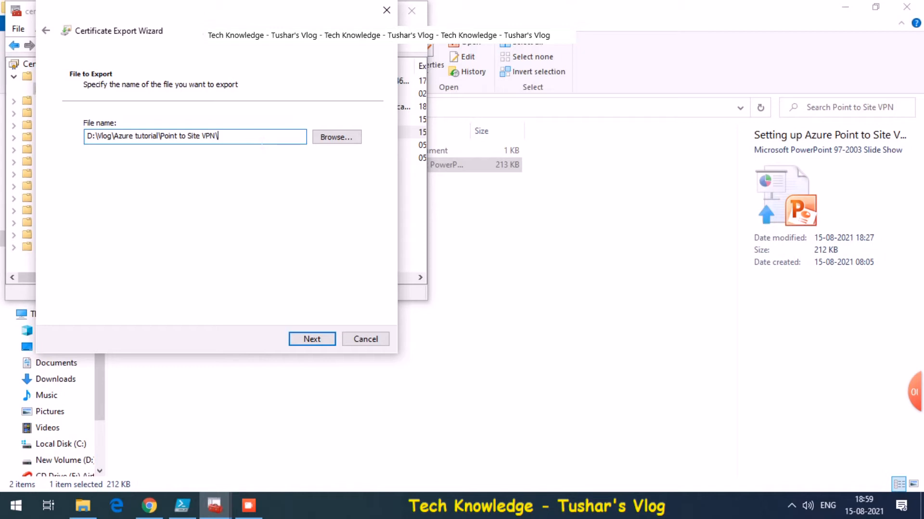
{"action": "type", "text": "PTS"}
{"action": "left_click", "coordinate": [370, 339]}
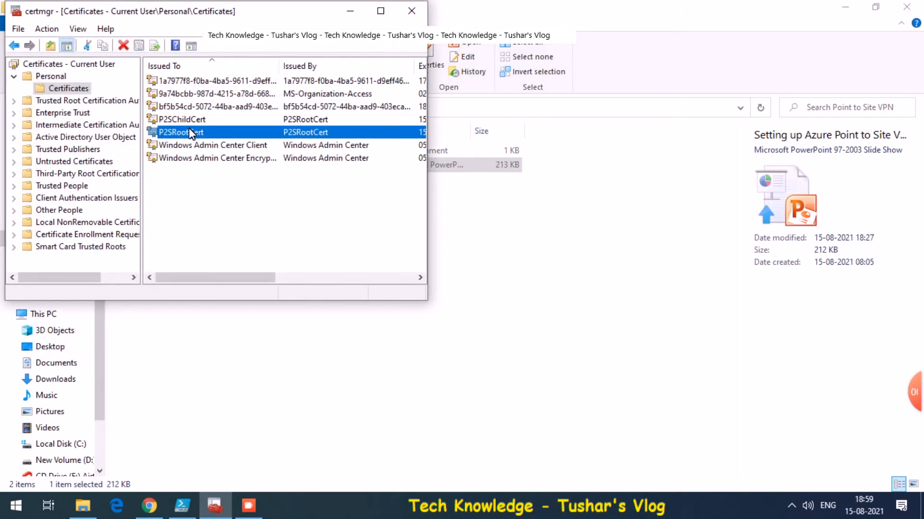
Start exporting P2SRootCert from the personal certificates without its private key, in Base-64 encoded X.509 (.CER) format.
{"action": "right_click", "coordinate": [201, 130]}
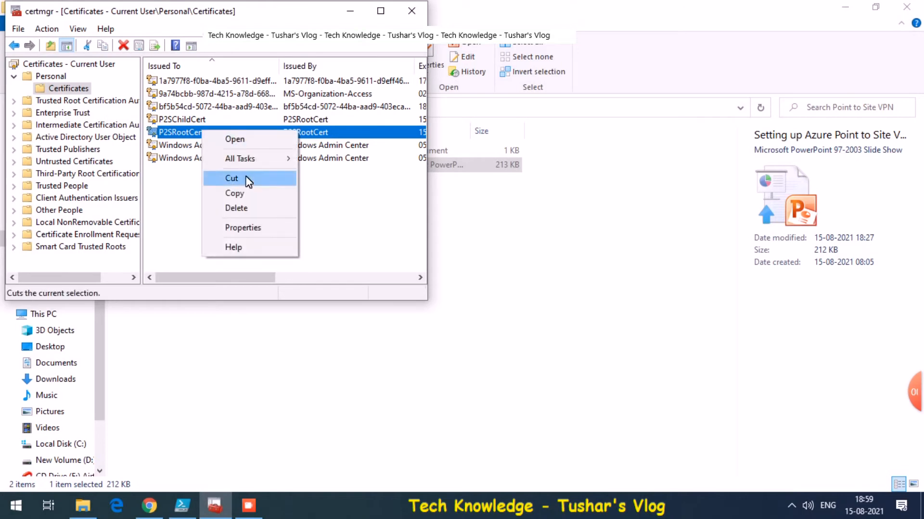
{"action": "mouse_move", "coordinate": [258, 156]}
{"action": "left_click", "coordinate": [370, 233]}
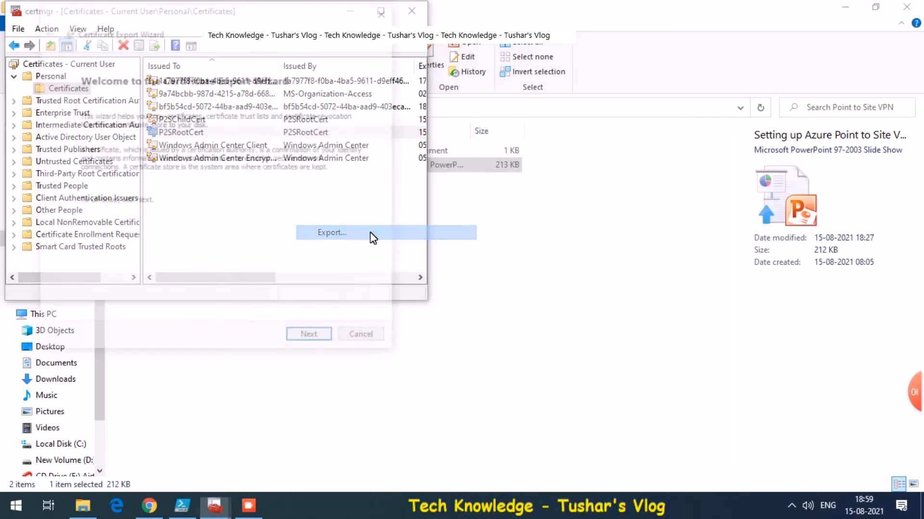
{"action": "left_click", "coordinate": [312, 336]}
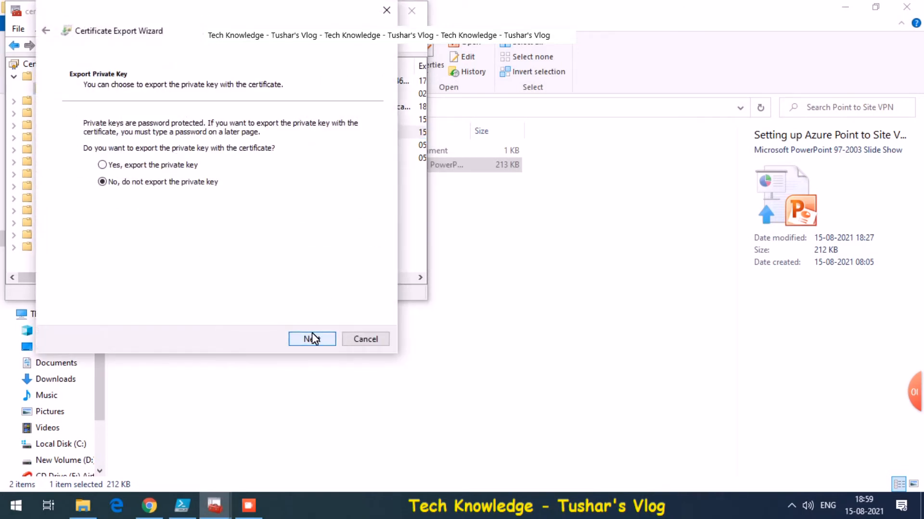
{"action": "left_click", "coordinate": [312, 339]}
{"action": "key", "text": "Down"}
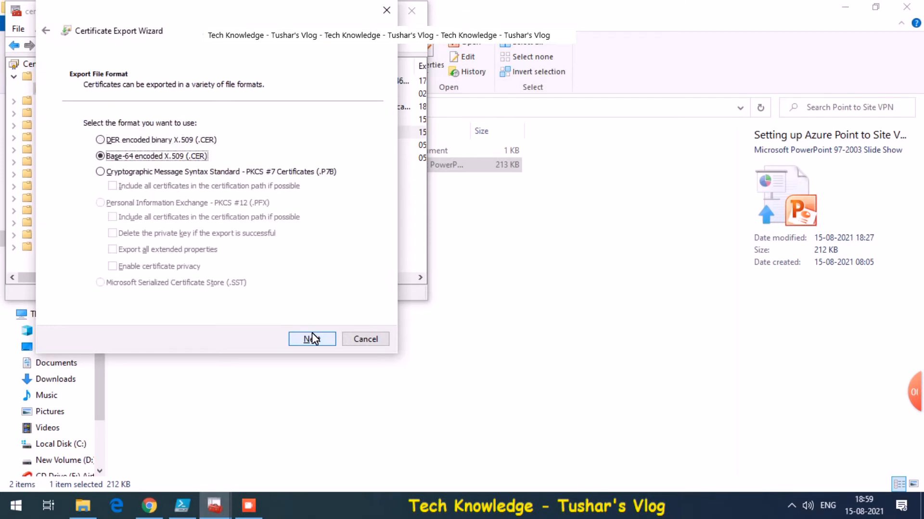
{"action": "left_click", "coordinate": [313, 338]}
Set the export file to D:\Vlog\Azure tutorial\Point to Site VPN\P2SRootCert.cer and complete the certificate export.
{"action": "key", "text": "ctrl+v"}
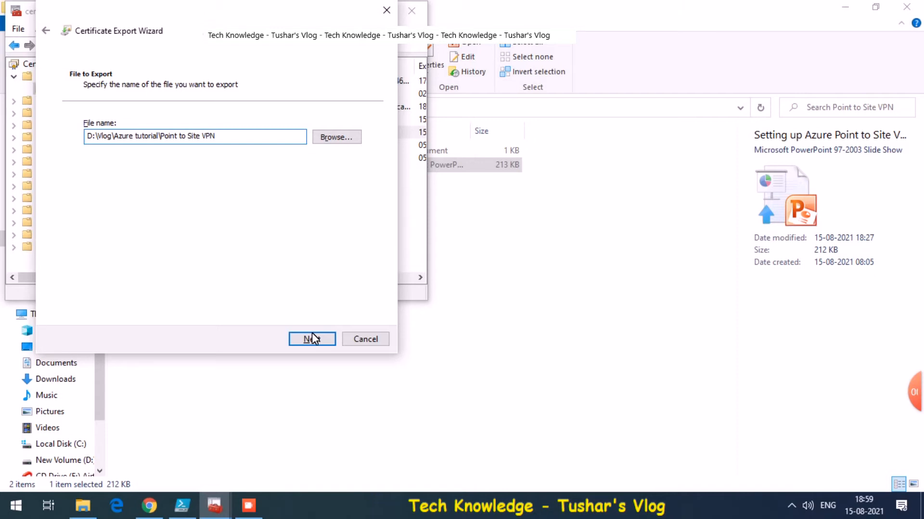
{"action": "type", "text": "\\P2SRootCert.ce"}
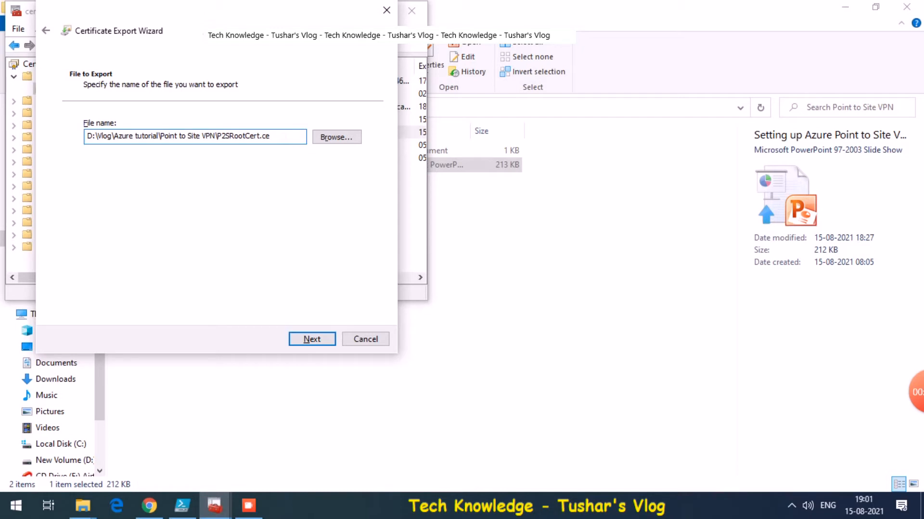
{"action": "type", "text": "r"}
{"action": "left_click", "coordinate": [307, 340]}
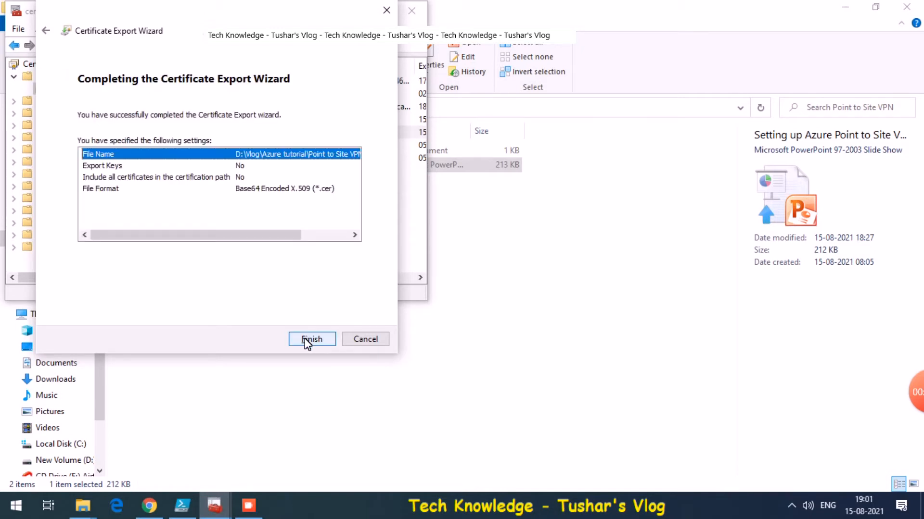
{"action": "left_click", "coordinate": [308, 340]}
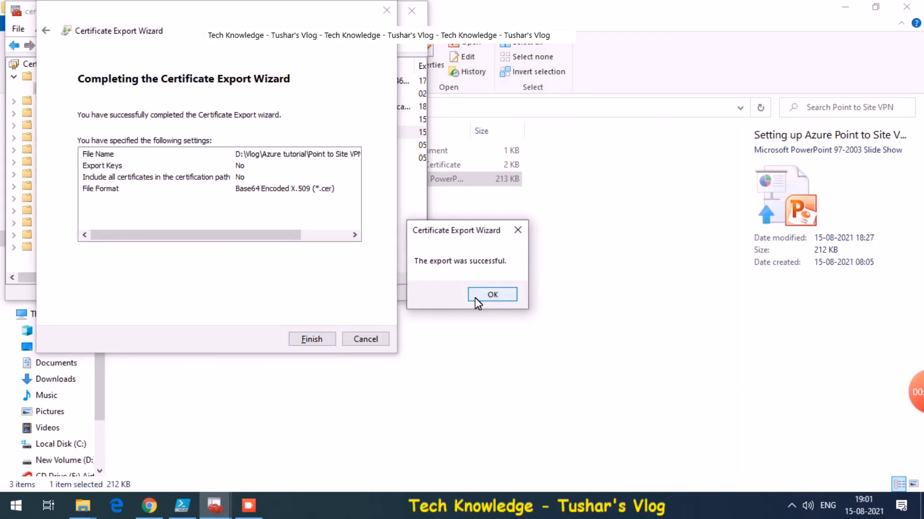
{"action": "left_click", "coordinate": [483, 296]}
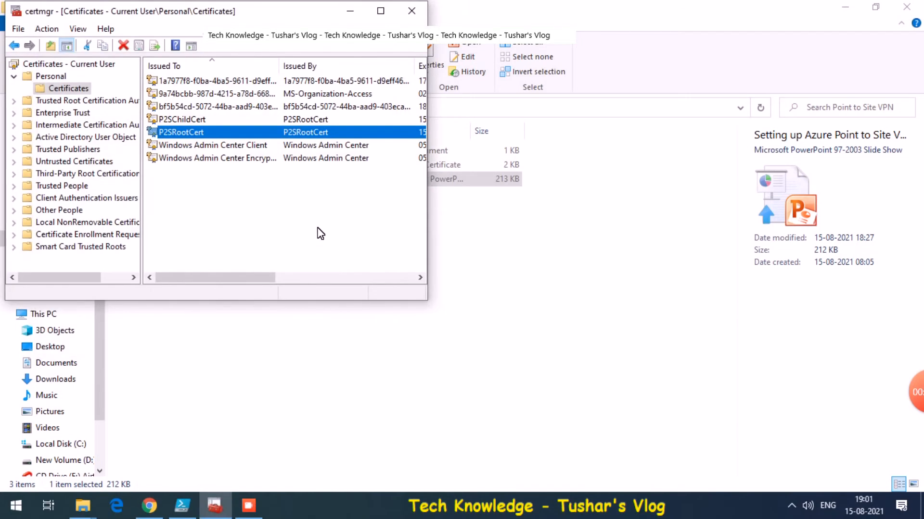
Switch to File Explorer, open P2SRootCert.cer in Notepad and place the cursor at the start of the encoded certificate data.
{"action": "left_click", "coordinate": [356, 20]}
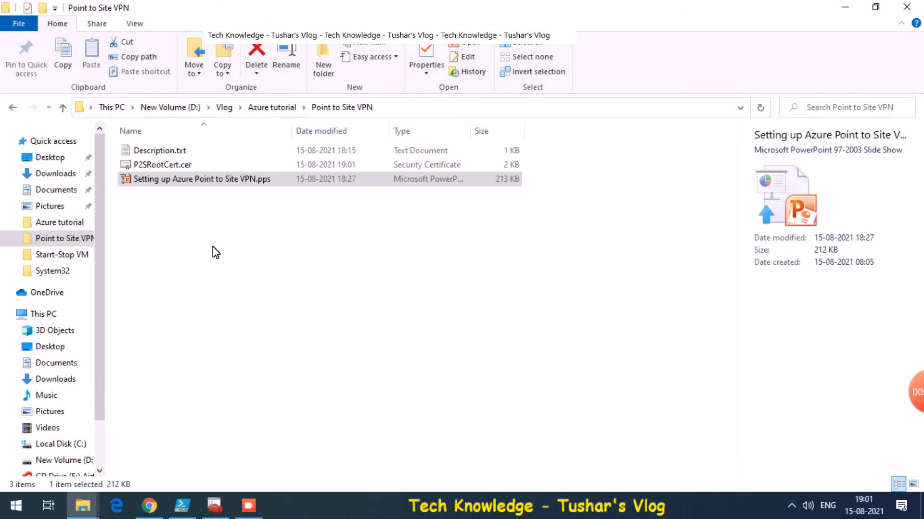
{"action": "left_click", "coordinate": [211, 254]}
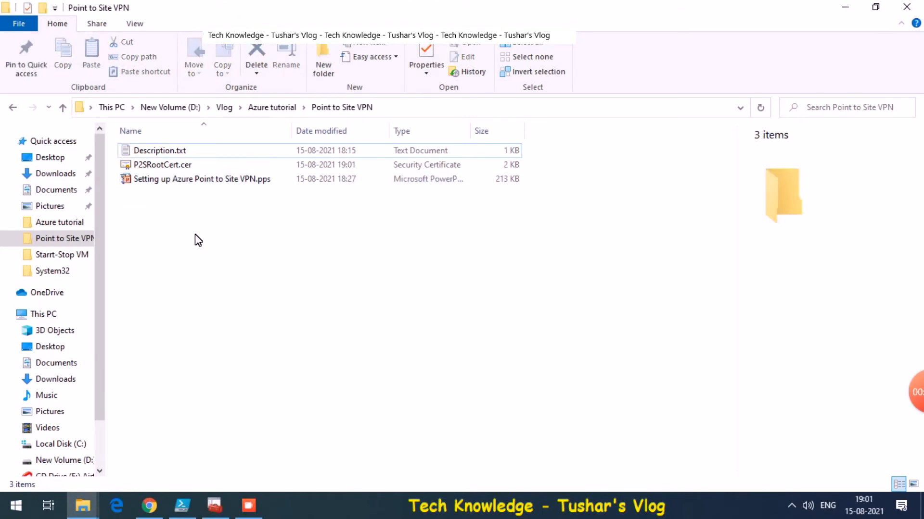
{"action": "left_click", "coordinate": [165, 166]}
{"action": "right_click", "coordinate": [165, 168]}
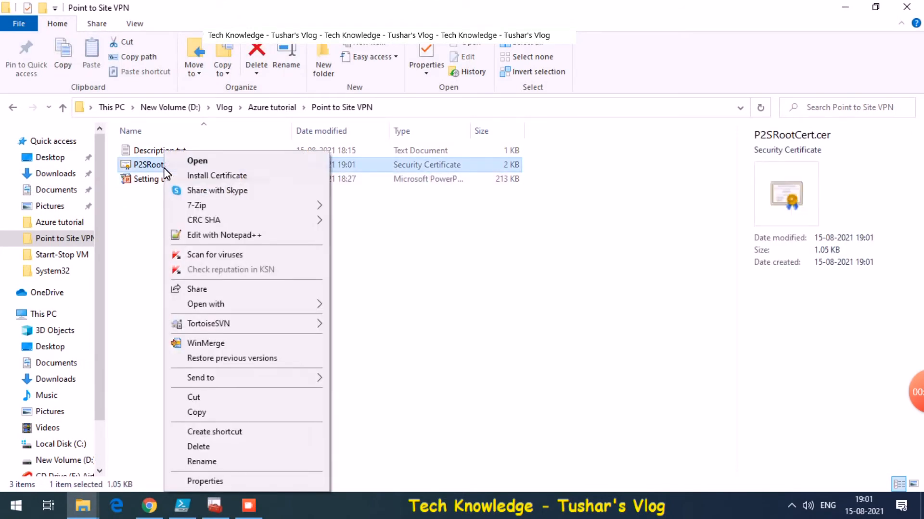
{"action": "mouse_move", "coordinate": [308, 304]}
{"action": "left_click", "coordinate": [369, 321]}
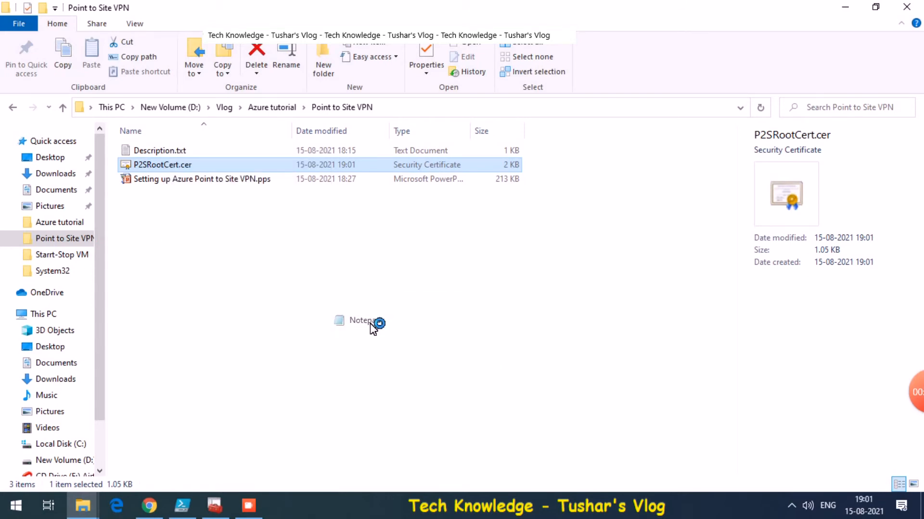
{"action": "left_click", "coordinate": [237, 111]}
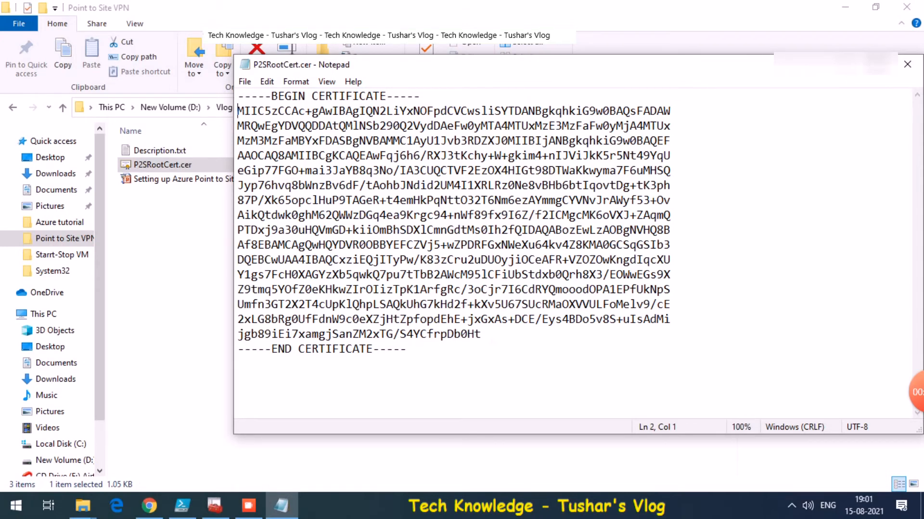
Highlight the encoded data between the BEGIN and END CERTIFICATE lines, clear the selection and close P2SRootCert.cer.
{"action": "left_click", "coordinate": [492, 336], "text": "shift"}
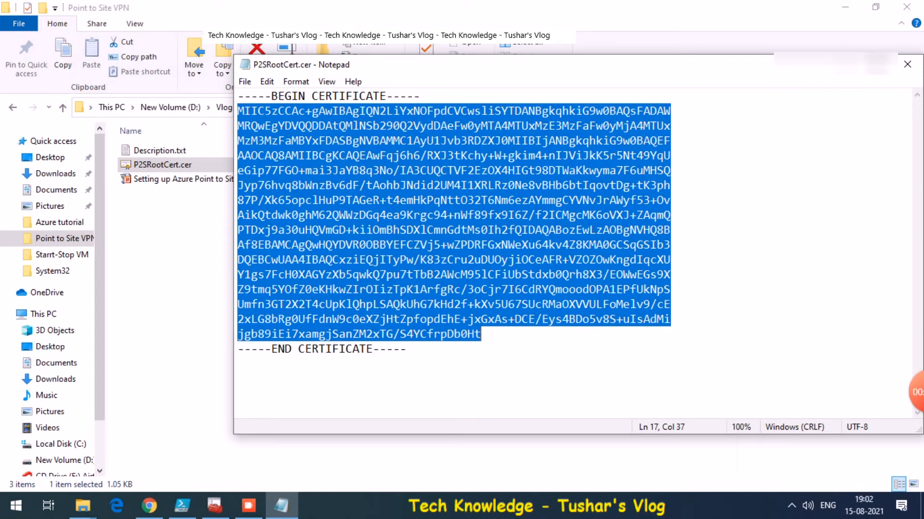
{"action": "left_click", "coordinate": [764, 260]}
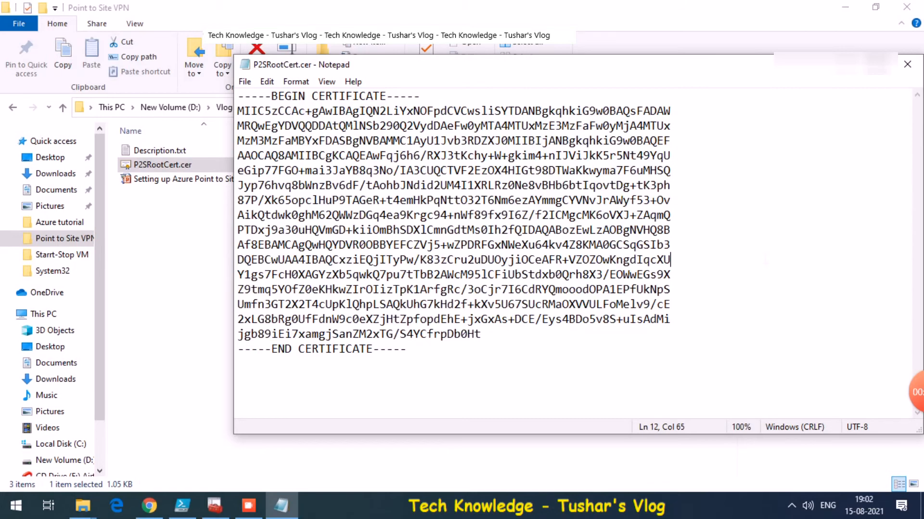
{"action": "left_click", "coordinate": [904, 68]}
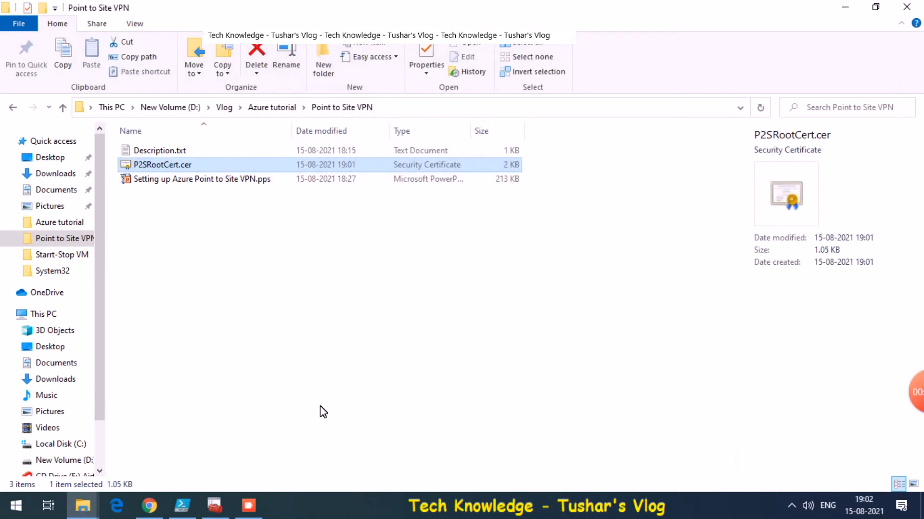
Switch to Chrome and check the virtual network gateway deployment's status in the Azure notifications.
{"action": "left_click", "coordinate": [149, 505]}
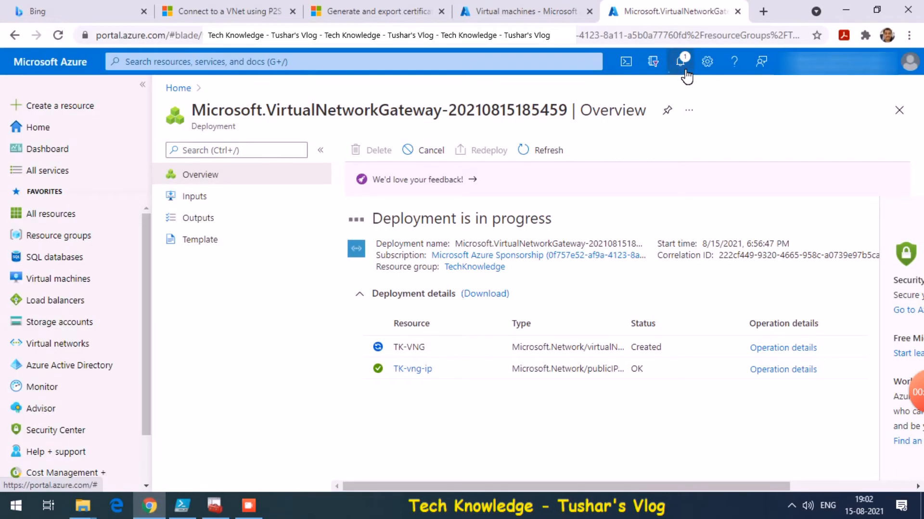
{"action": "left_click", "coordinate": [683, 67]}
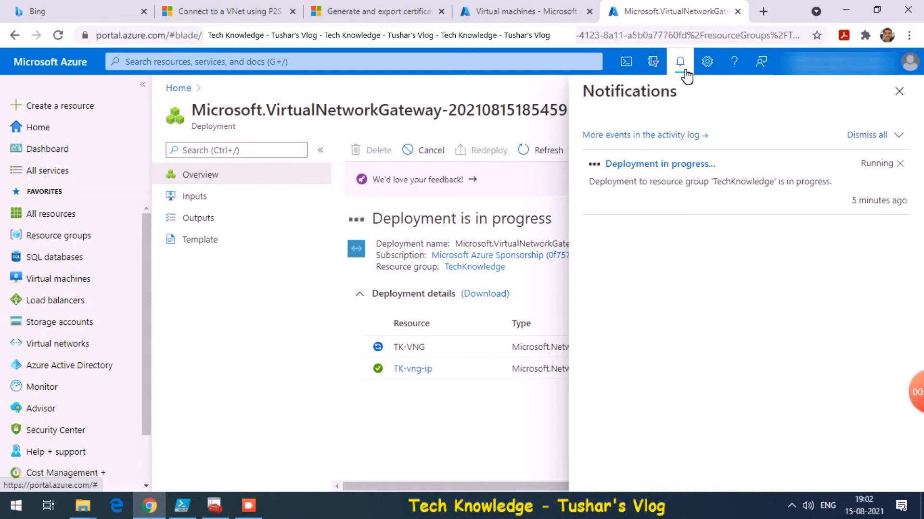
{"action": "left_click", "coordinate": [683, 68]}
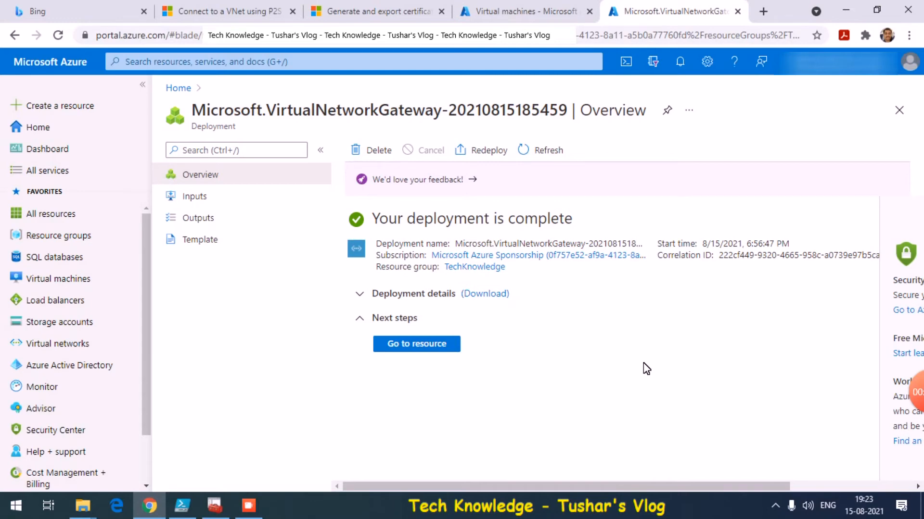
Open the deployed TK-VNG gateway, look through its Configuration and Connections pages, and start configuring its point-to-site settings.
{"action": "left_click", "coordinate": [439, 344]}
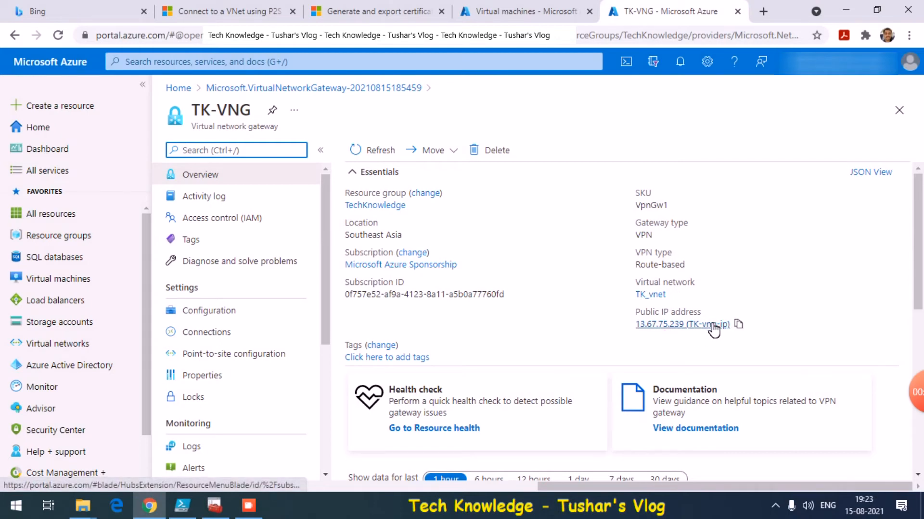
{"action": "left_click", "coordinate": [211, 308]}
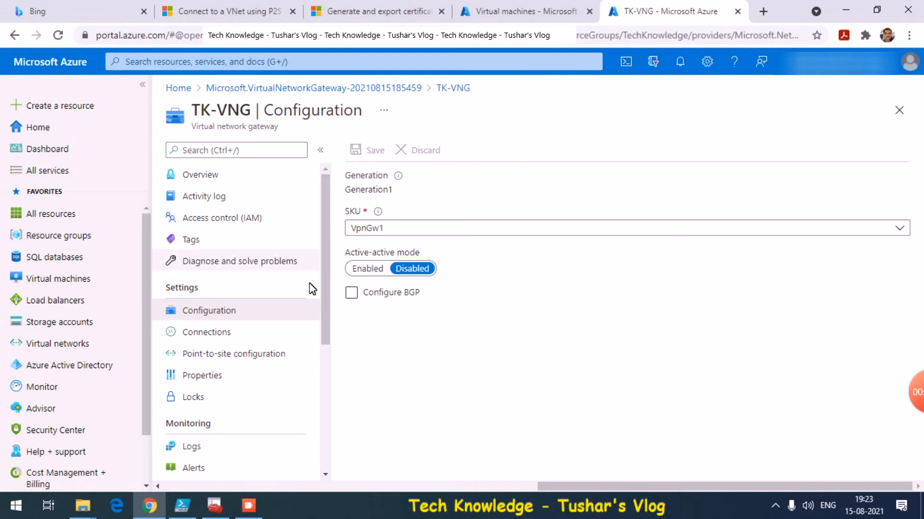
{"action": "left_click", "coordinate": [222, 339]}
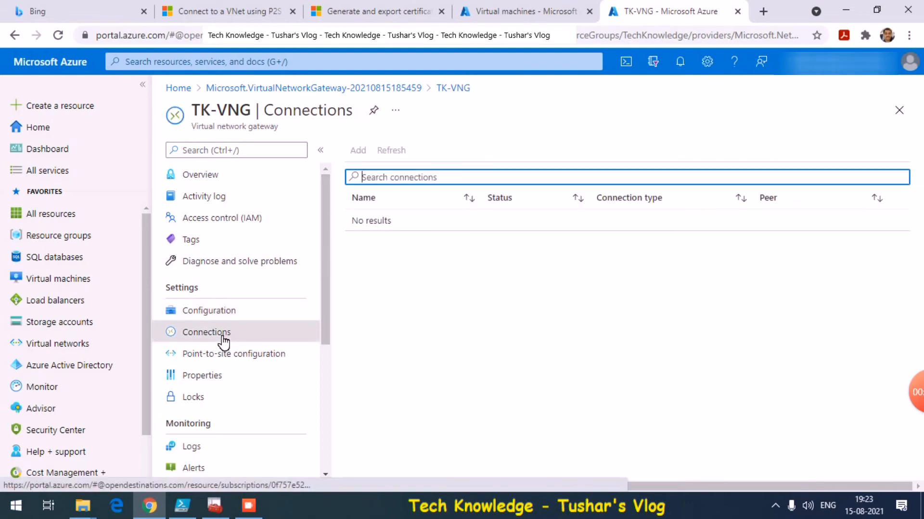
{"action": "left_click", "coordinate": [221, 356]}
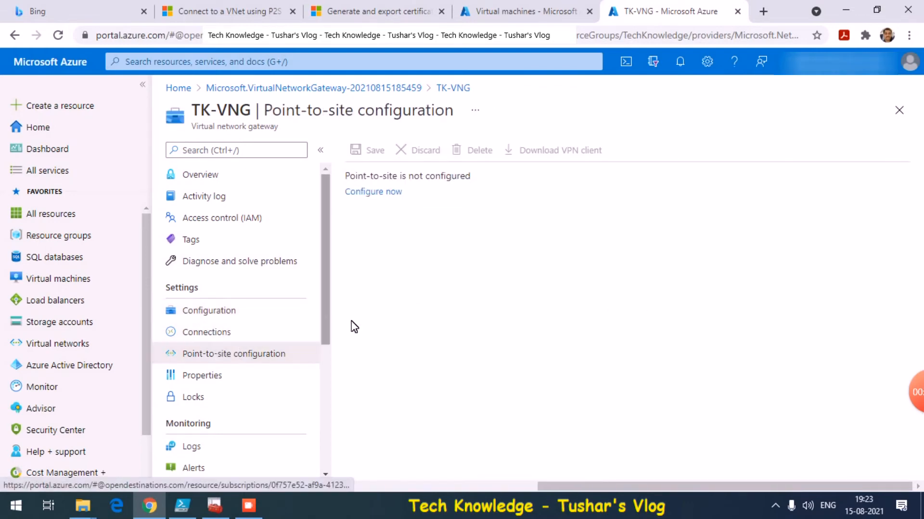
{"action": "left_click", "coordinate": [380, 195]}
{"action": "left_click", "coordinate": [382, 192]}
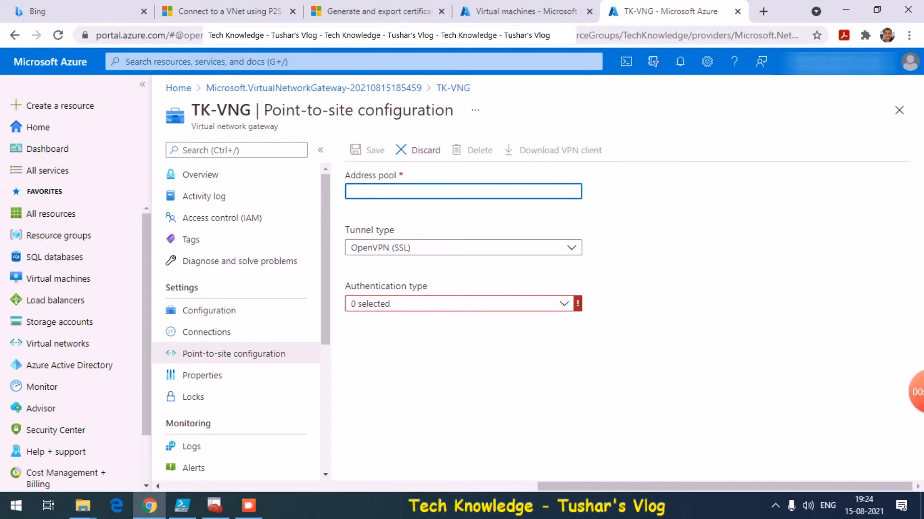
Copy TKVM1's private IP address from the virtual machines list and adapt it to set TK-VNG's address pool to 10.3.0.0/27.
{"action": "left_click", "coordinate": [499, 2]}
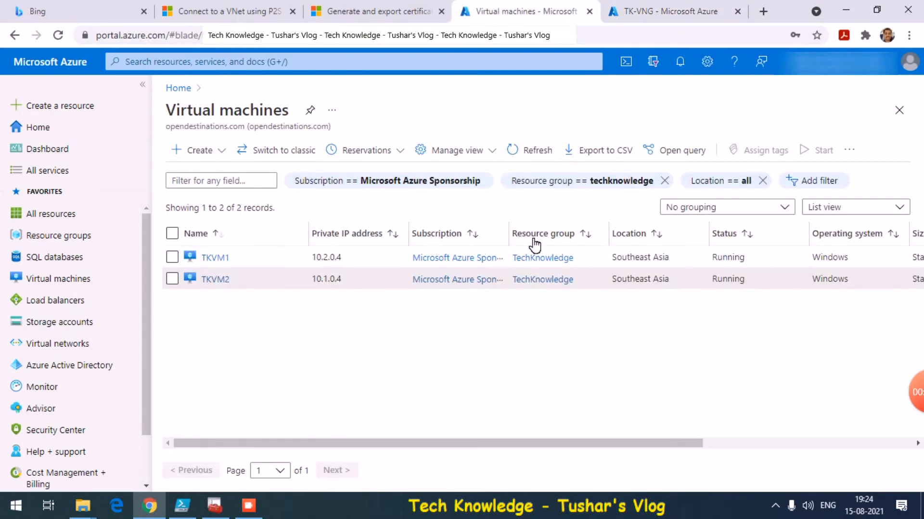
{"action": "double_click", "coordinate": [337, 258]}
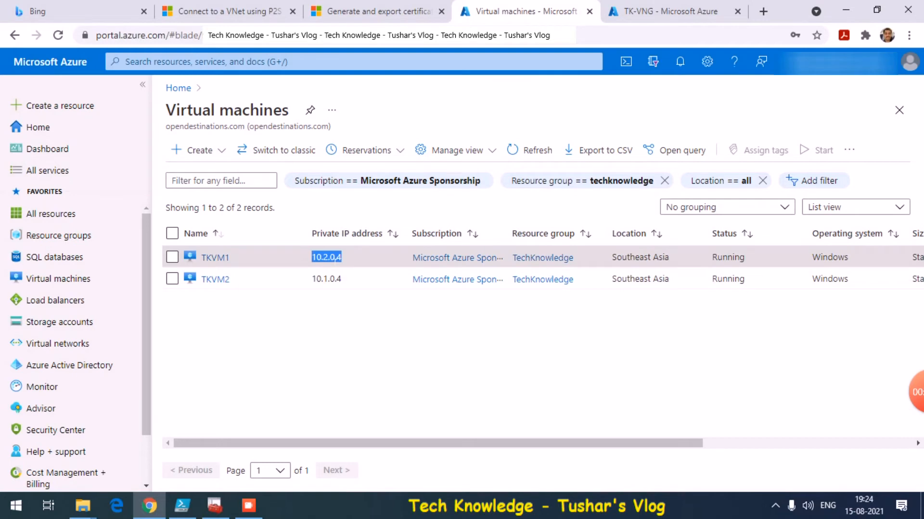
{"action": "key", "text": "ctrl+c"}
{"action": "left_click", "coordinate": [658, 8]}
{"action": "key", "text": "ctrl+v"}
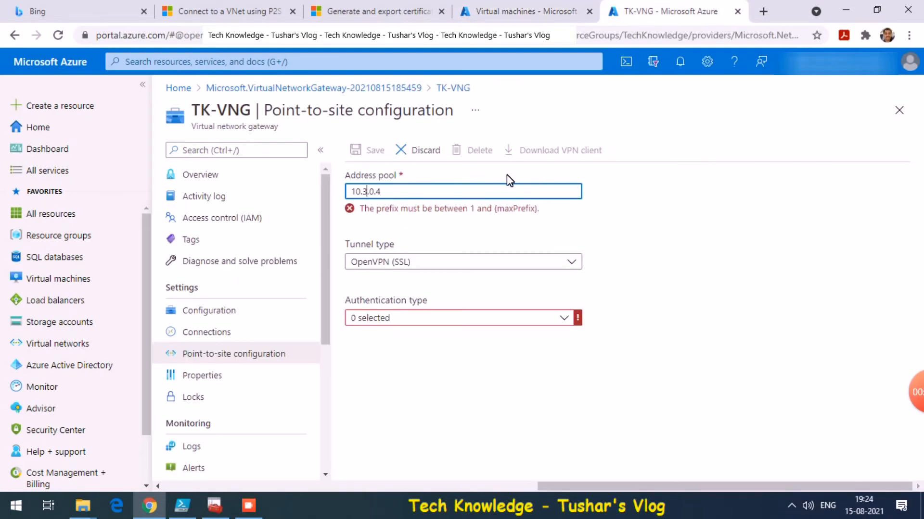
{"action": "key", "text": "End"}
{"action": "type", "text": "7"}
{"action": "key", "text": "Tab"}
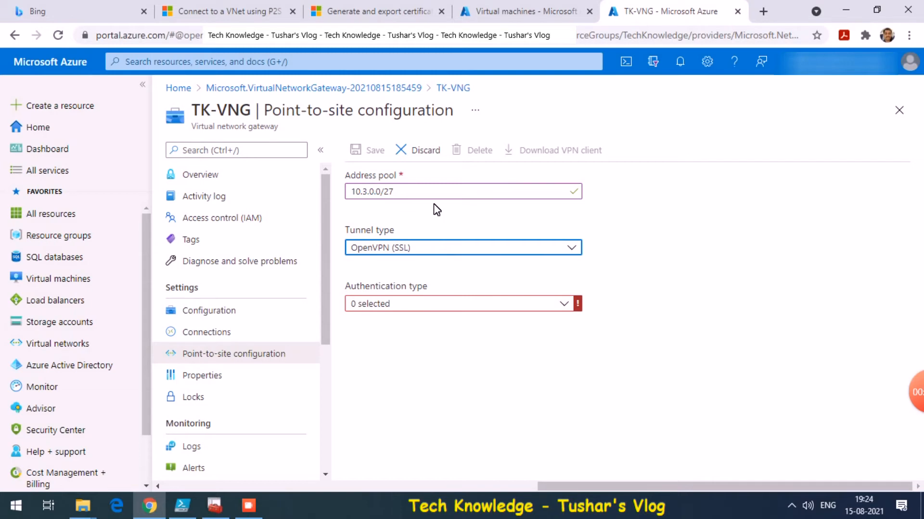
Set the tunnel type to IKEv2 and SSTP (SSL) and the authentication type to Azure certificate.
{"action": "left_click", "coordinate": [460, 250]}
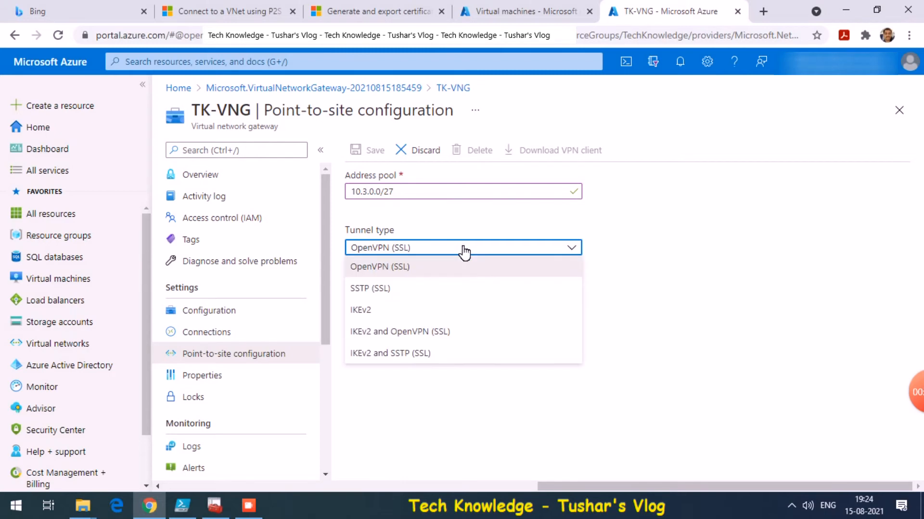
{"action": "left_click", "coordinate": [418, 354]}
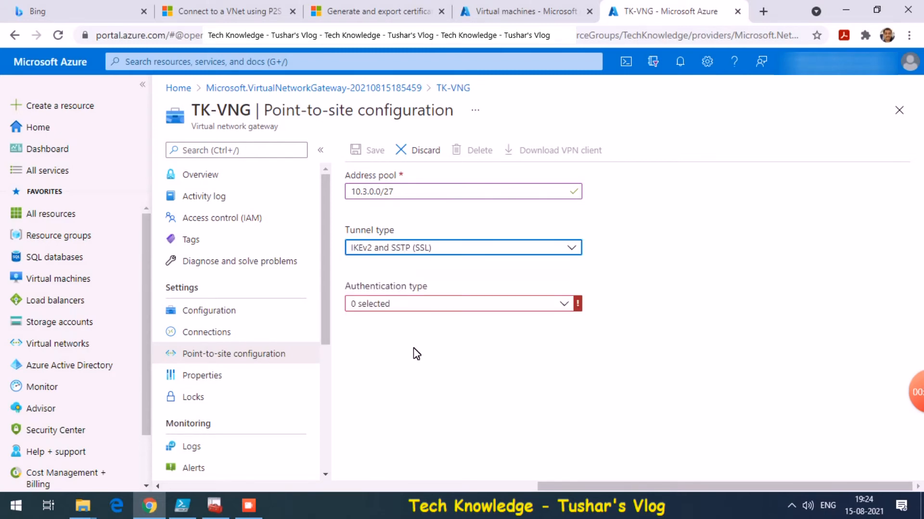
{"action": "left_click", "coordinate": [483, 307]}
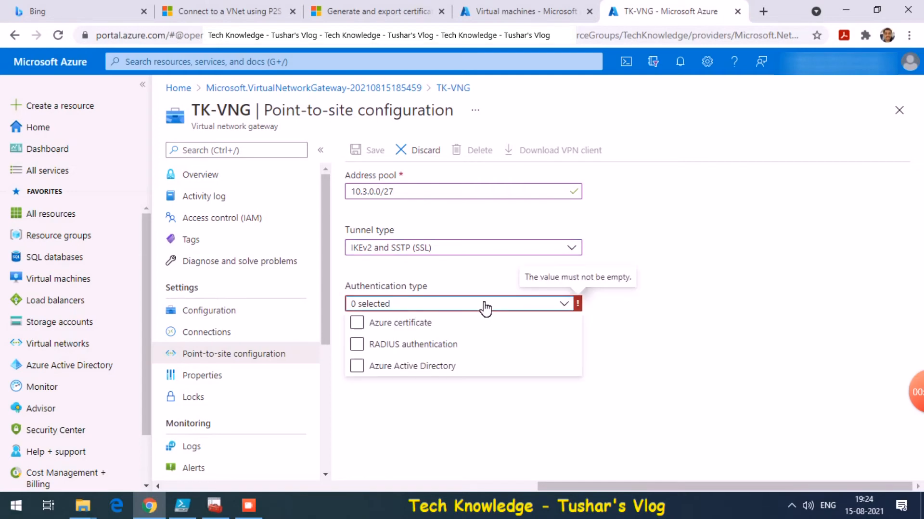
{"action": "left_click", "coordinate": [370, 332]}
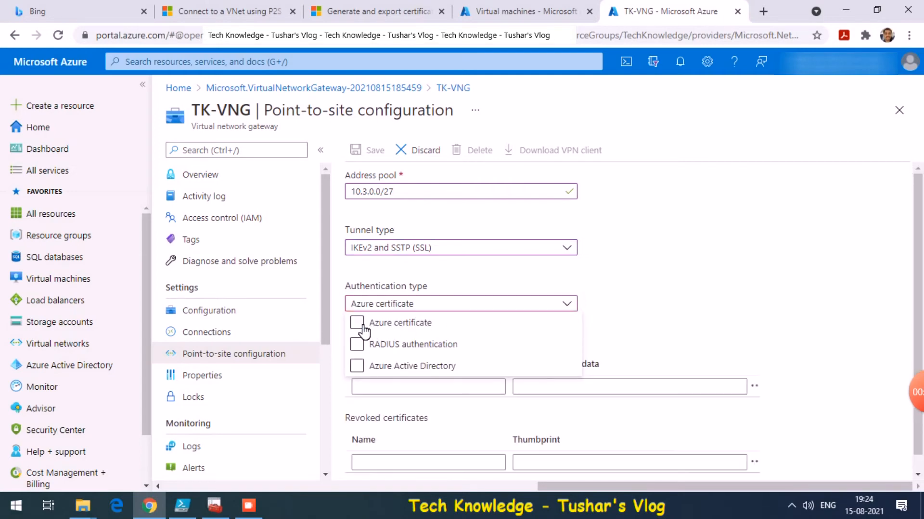
{"action": "left_click", "coordinate": [918, 346]}
{"action": "scroll", "coordinate": [920, 346], "scroll_direction": "down", "scroll_amount": 1}
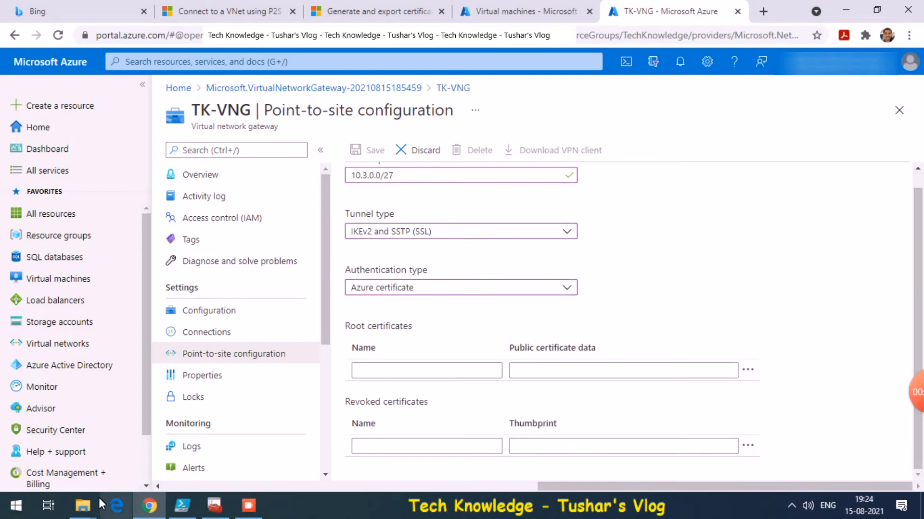
Switch to File Explorer, open P2SRootCert.cer from the Point to Site VPN folder in Notepad and select only its encoded certificate data.
{"action": "left_click", "coordinate": [83, 506]}
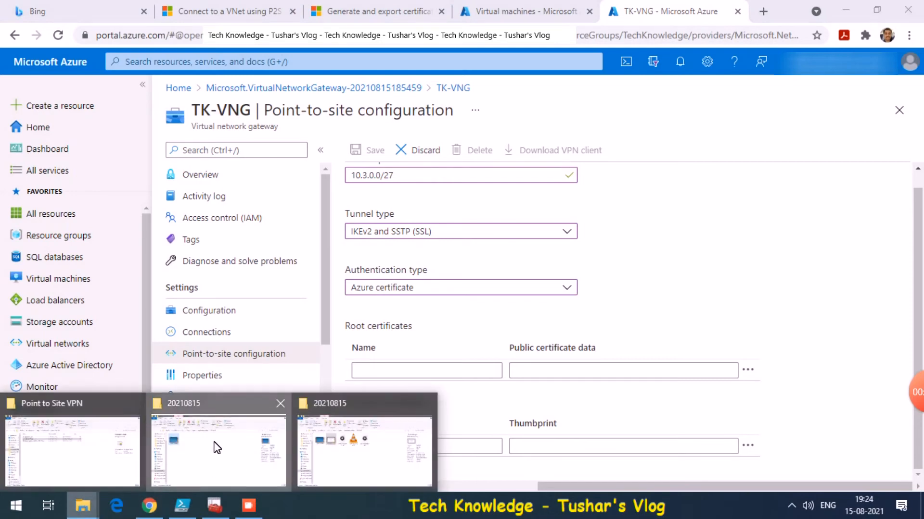
{"action": "left_click", "coordinate": [215, 447]}
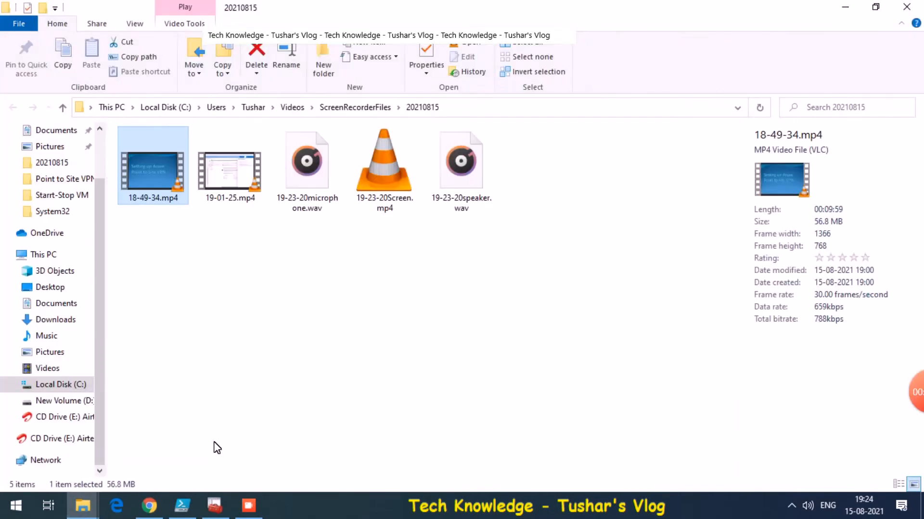
{"action": "left_click", "coordinate": [83, 506]}
{"action": "left_click", "coordinate": [62, 438]}
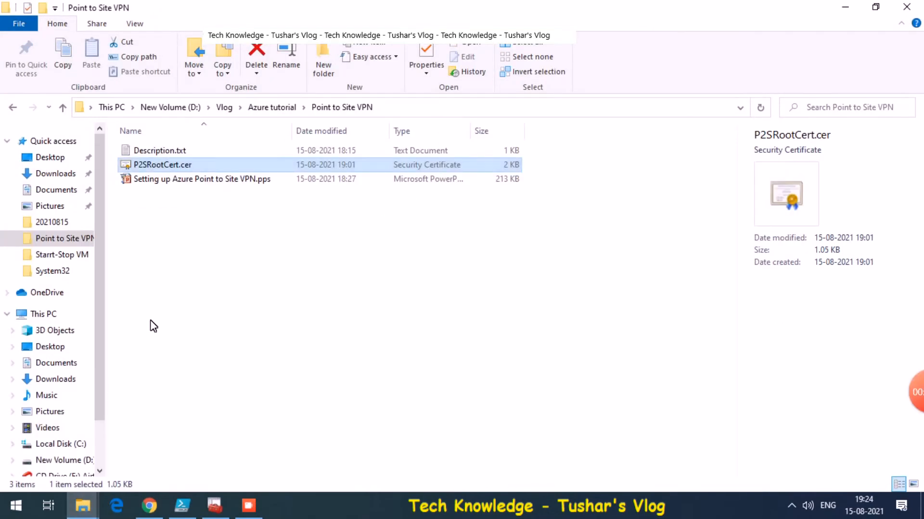
{"action": "right_click", "coordinate": [208, 167]}
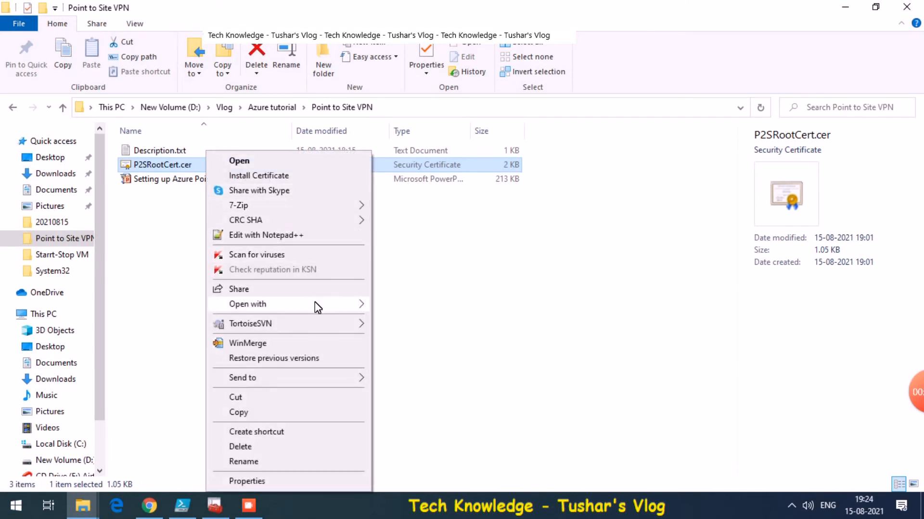
{"action": "mouse_move", "coordinate": [318, 306]}
{"action": "left_click", "coordinate": [407, 320]}
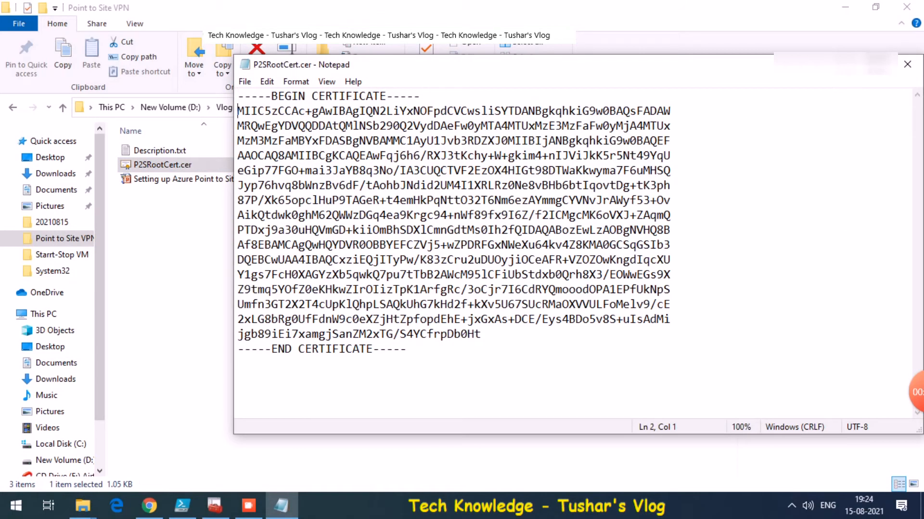
{"action": "left_click", "coordinate": [489, 336], "text": "shift"}
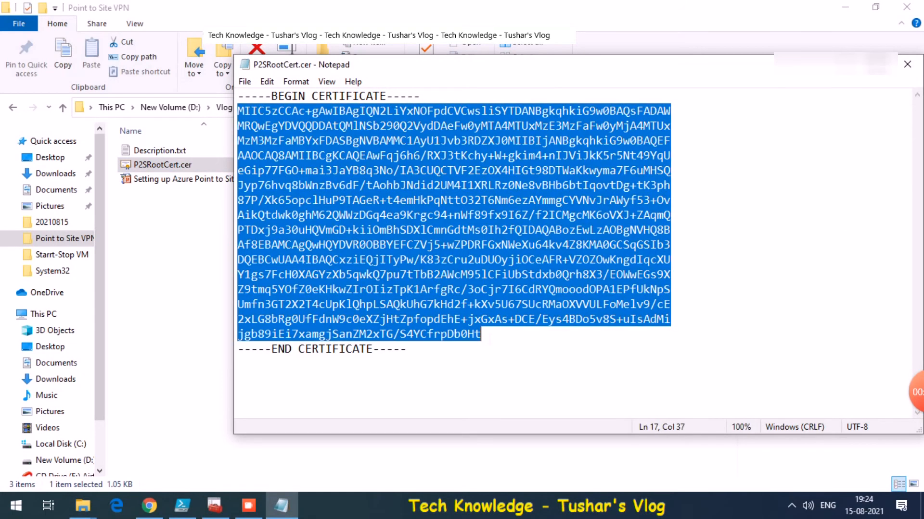
Switch to Chrome, add root certificate P2SRootCertificate with the copied public certificate data, and save the point-to-site configuration.
{"action": "left_click", "coordinate": [149, 505]}
{"action": "left_click", "coordinate": [375, 371]}
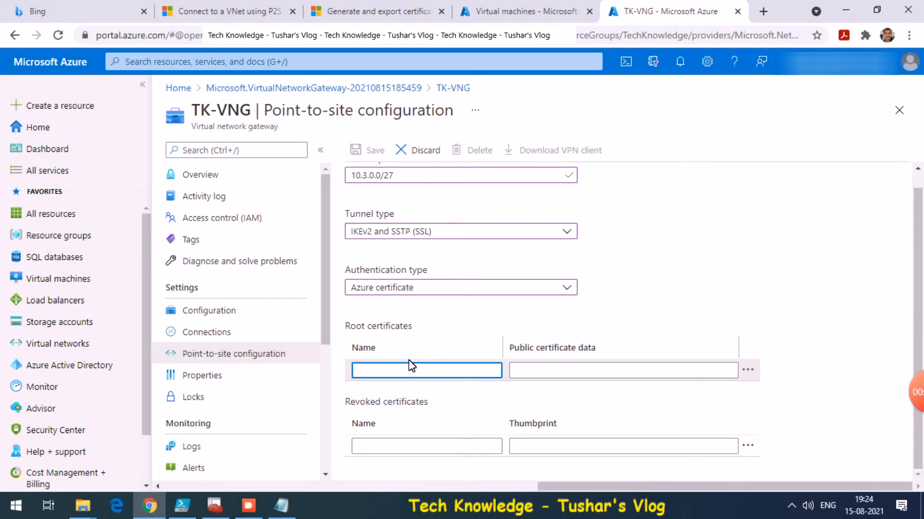
{"action": "type", "text": "P2SRootCert"}
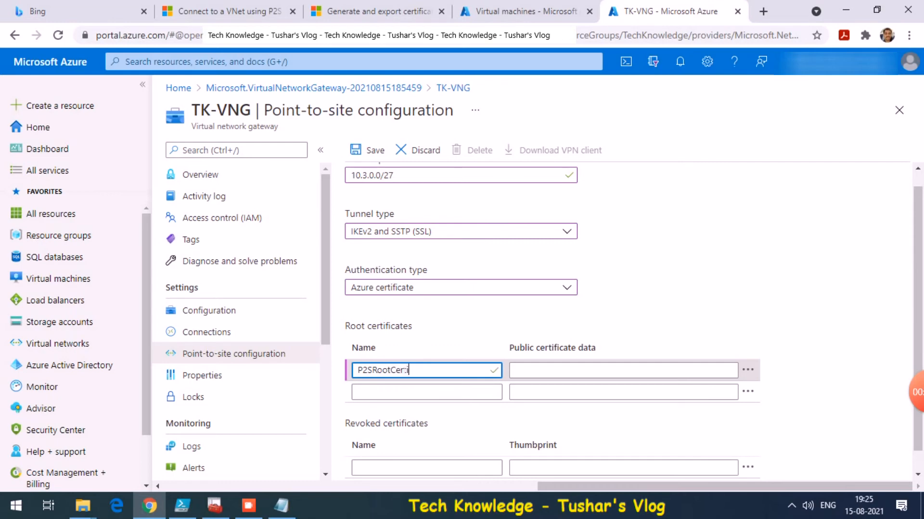
{"action": "key", "text": "Tab"}
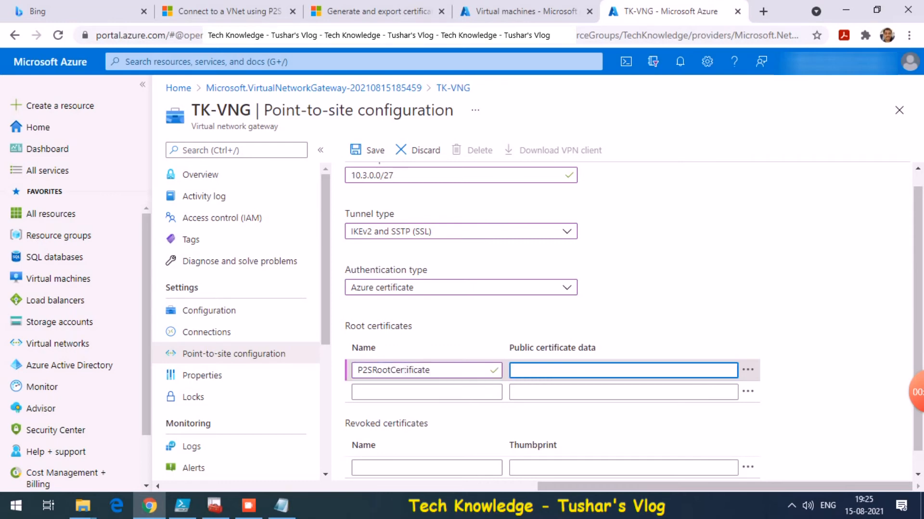
{"action": "key", "text": "ctrl+v"}
{"action": "left_click_drag", "start_coordinate": [917, 313], "coordinate": [920, 340]}
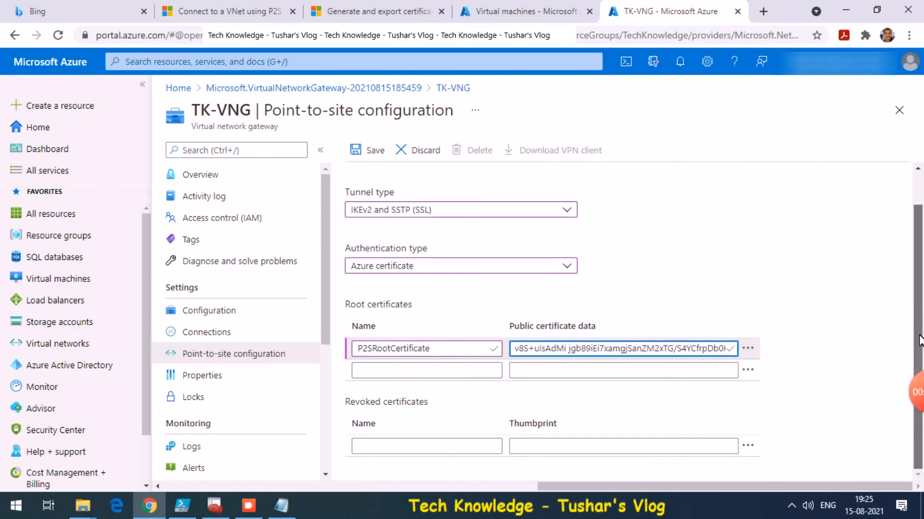
{"action": "scroll", "coordinate": [920, 340], "scroll_direction": "up", "scroll_amount": 1}
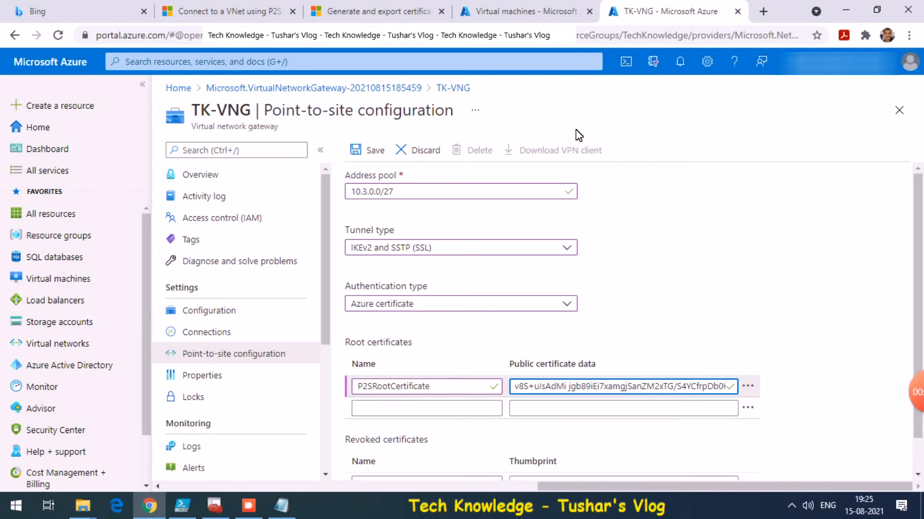
{"action": "left_click", "coordinate": [380, 152]}
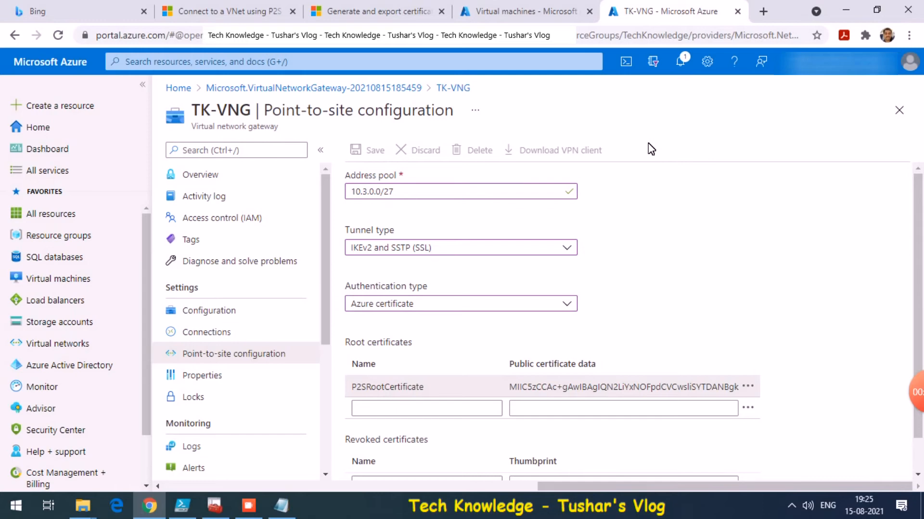
Check the Azure notifications for the save status of the TK-VNG gateway.
{"action": "left_click", "coordinate": [686, 67]}
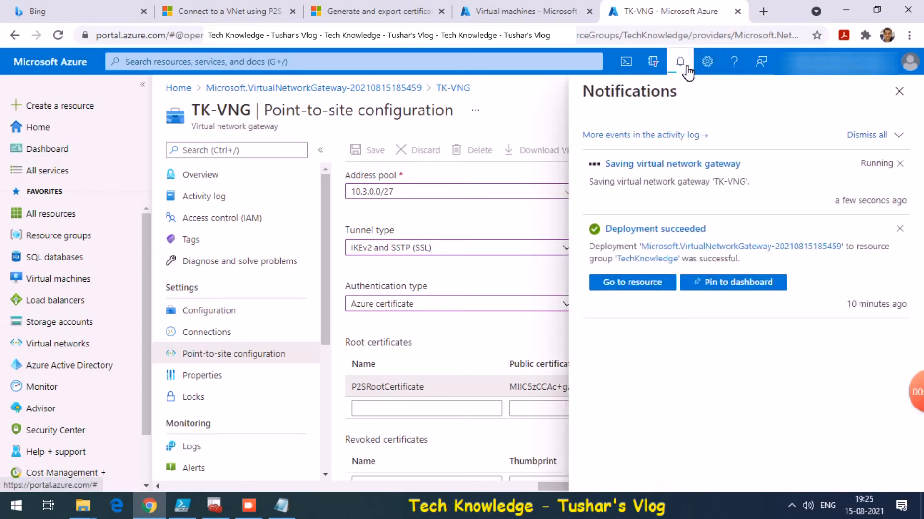
{"action": "left_click", "coordinate": [686, 67]}
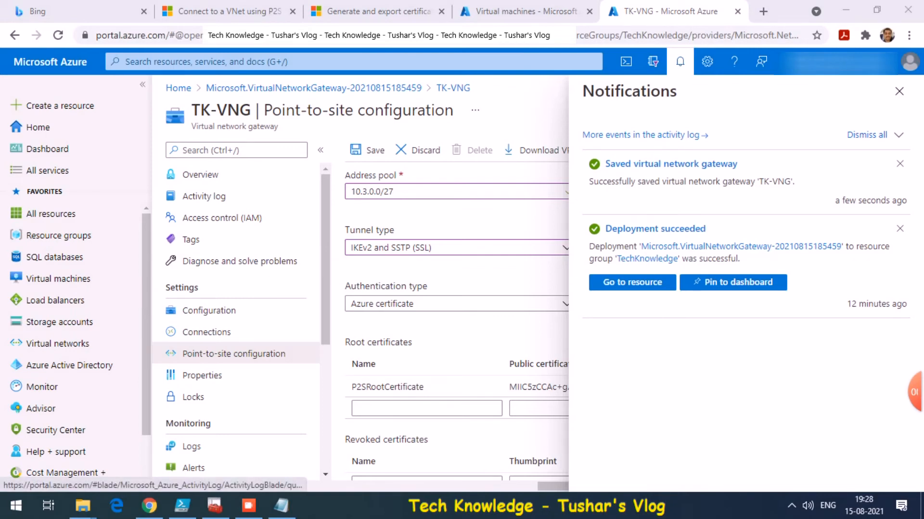
{"action": "left_click", "coordinate": [519, 102]}
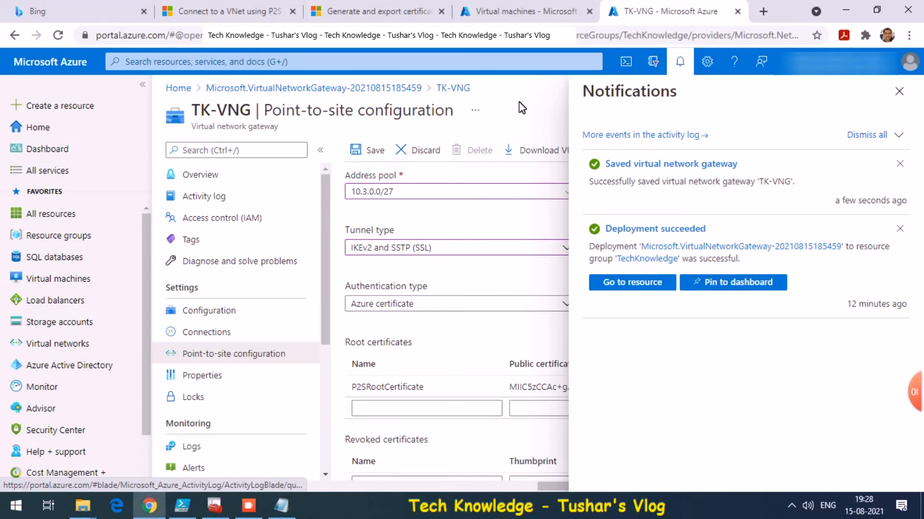
Close the notifications and review the saved point-to-site settings and root certificate of the TK-VNG gateway.
{"action": "left_click", "coordinate": [898, 91]}
{"action": "scroll", "coordinate": [911, 279], "scroll_direction": "down", "scroll_amount": 2}
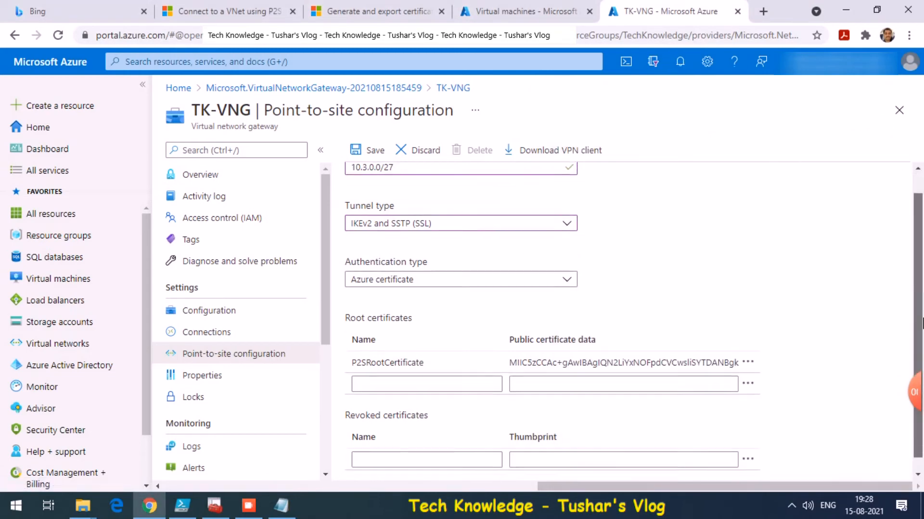
{"action": "scroll", "coordinate": [913, 282], "scroll_direction": "up", "scroll_amount": 2}
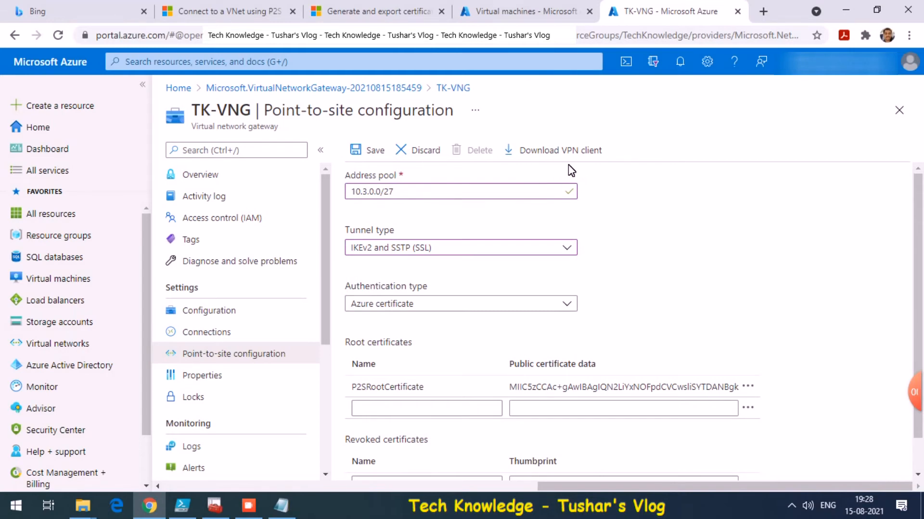
Check the existing connections in Windows VPN settings, and download the VPN client from the TK-VNG point-to-site configuration in Chrome.
{"action": "key", "text": "super"}
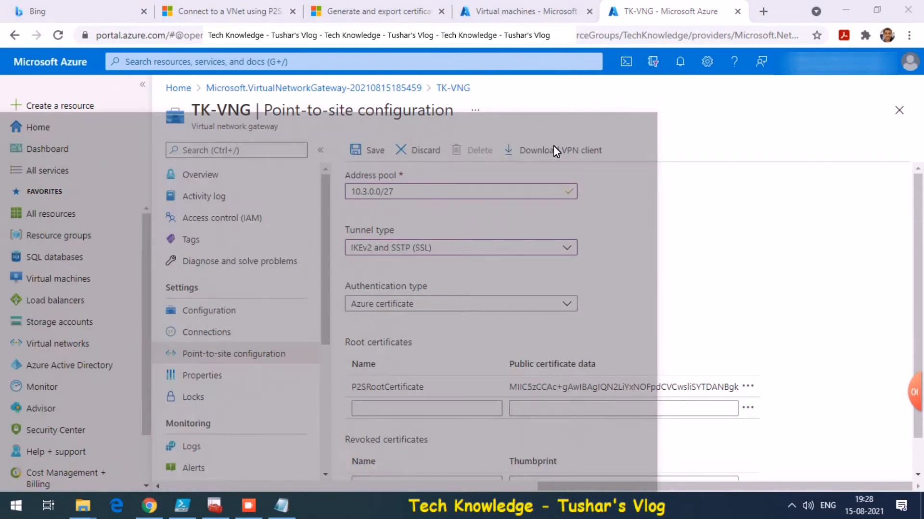
{"action": "type", "text": "vpn"}
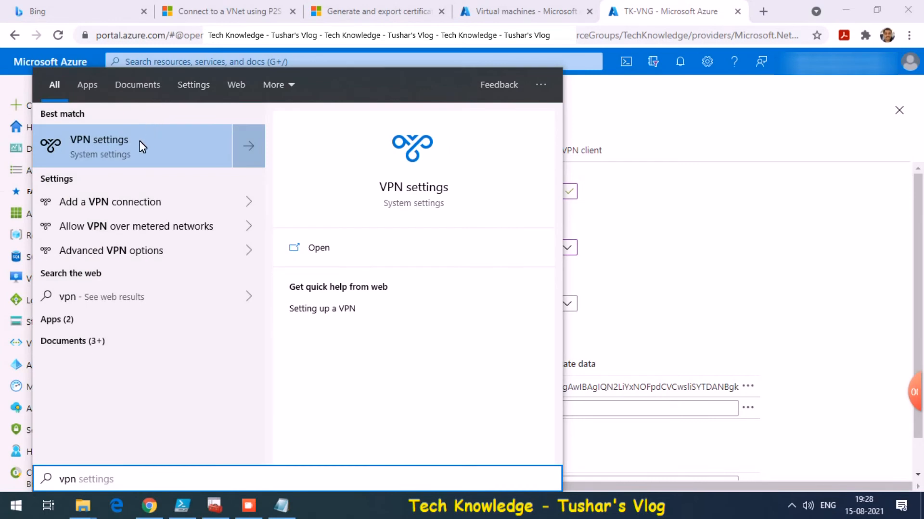
{"action": "left_click", "coordinate": [139, 141]}
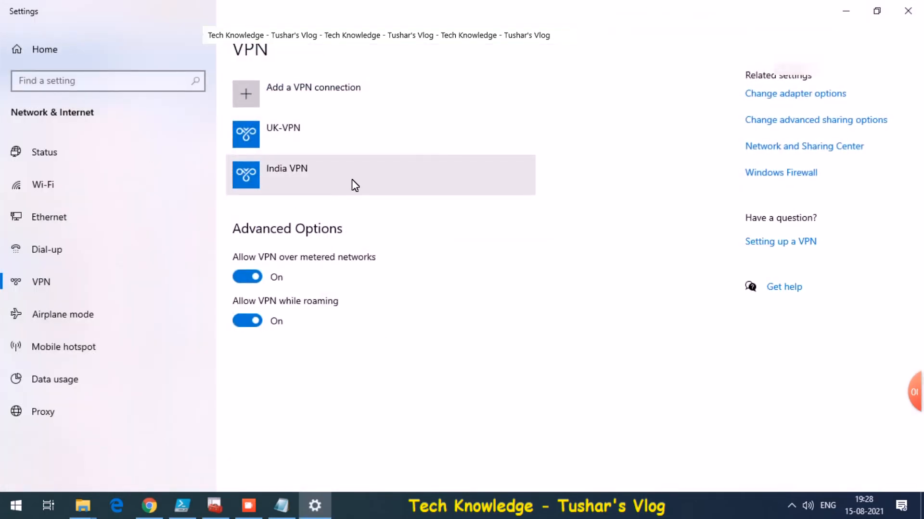
{"action": "left_click", "coordinate": [843, 17]}
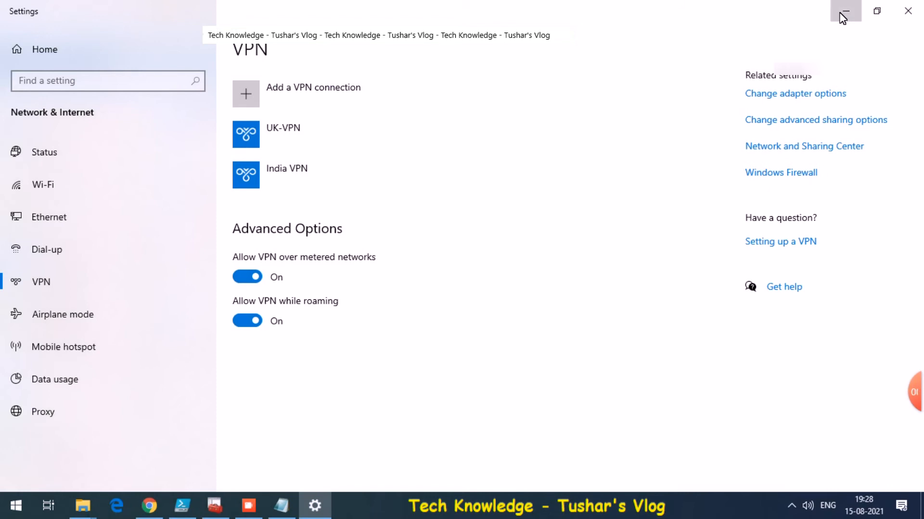
{"action": "left_click", "coordinate": [575, 152]}
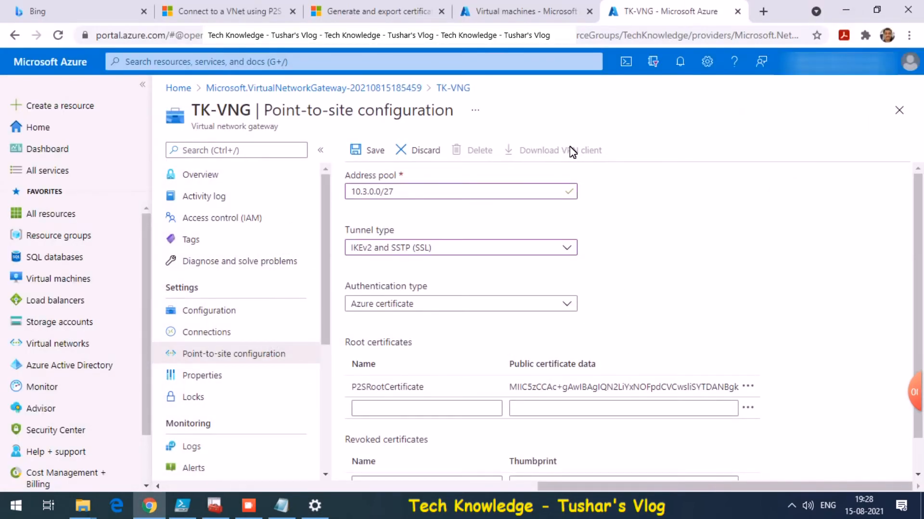
Try a Remote Desktop connection to virtual machine TKVM1 at its private IP address 10.2.0.4.
{"action": "left_click", "coordinate": [522, 20]}
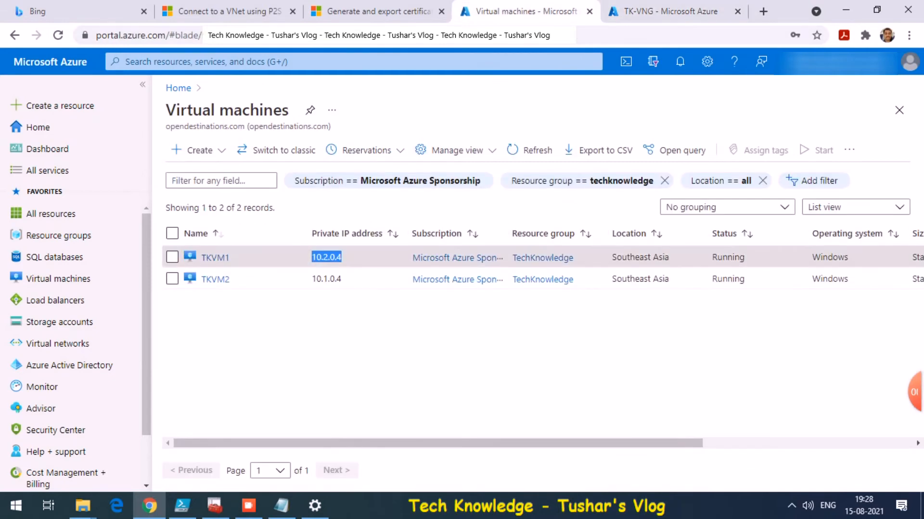
{"action": "key", "text": "super+r"}
{"action": "key", "text": "Return"}
{"action": "type", "text": "10.2.0.4"}
{"action": "key", "text": "Return"}
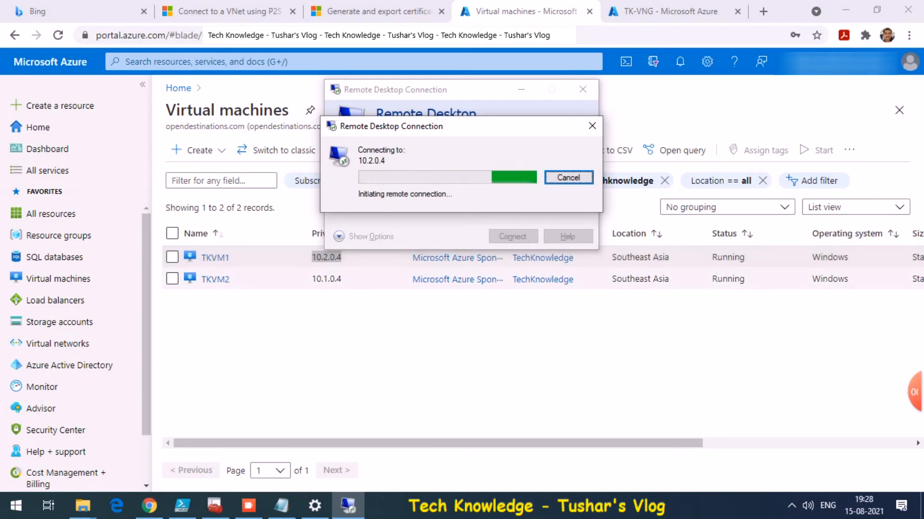
Copy the private IP address of TKVM2 and try a Remote Desktop connection to 10.1.0.4.
{"action": "double_click", "coordinate": [327, 279]}
{"action": "key", "text": "ctrl+c"}
{"action": "key", "text": "super+r"}
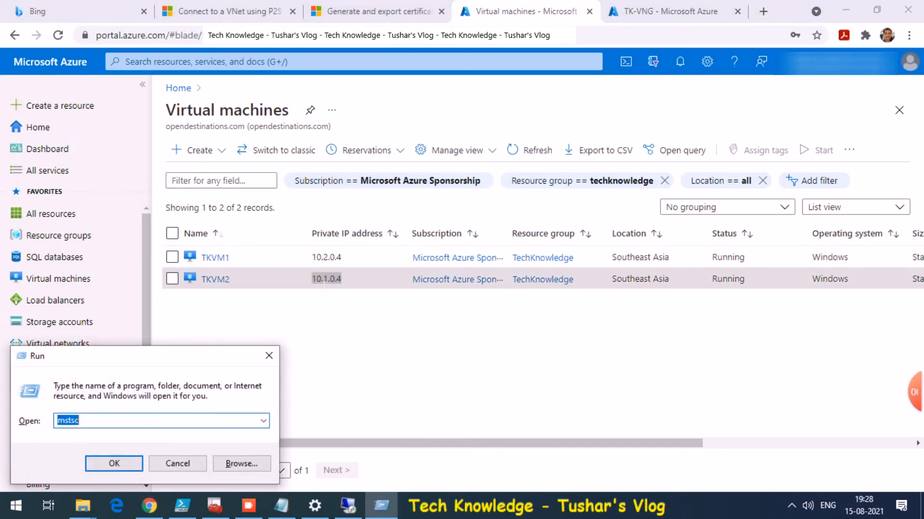
{"action": "key", "text": "Return"}
{"action": "key", "text": "ctrl+v"}
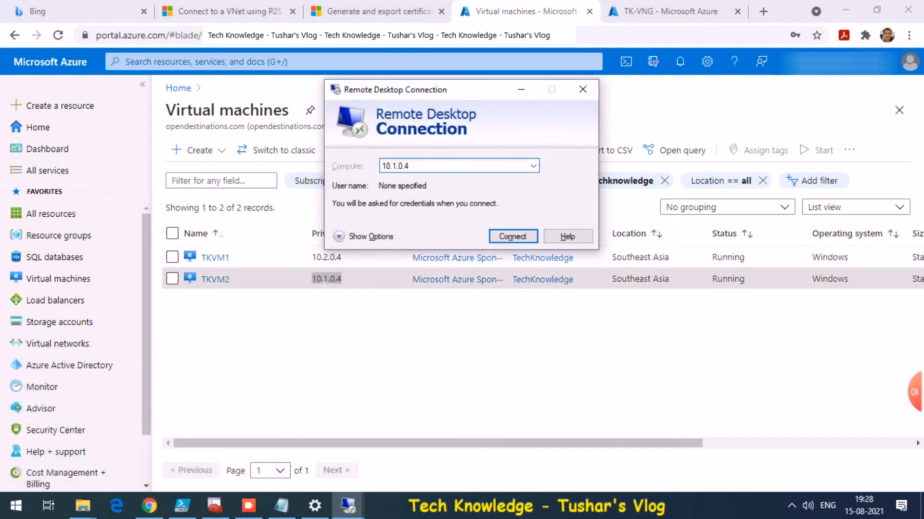
{"action": "key", "text": "Return"}
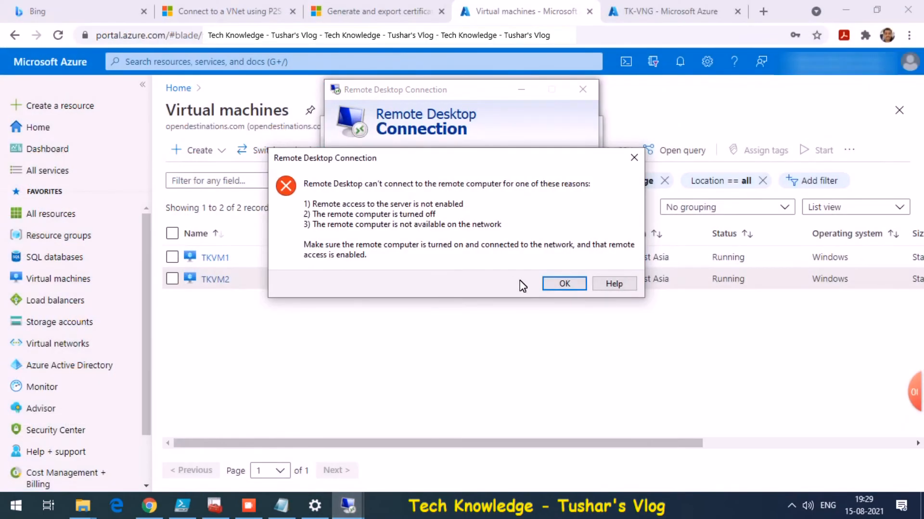
Close the 10.2.0.4 Remote Desktop window and the P2SRootCert.cer file in Notepad.
{"action": "left_click", "coordinate": [548, 285]}
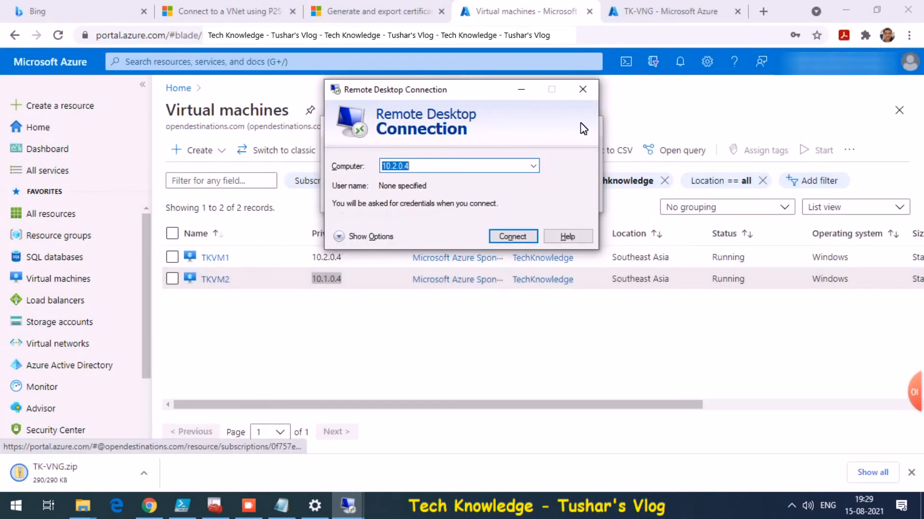
{"action": "left_click", "coordinate": [584, 94]}
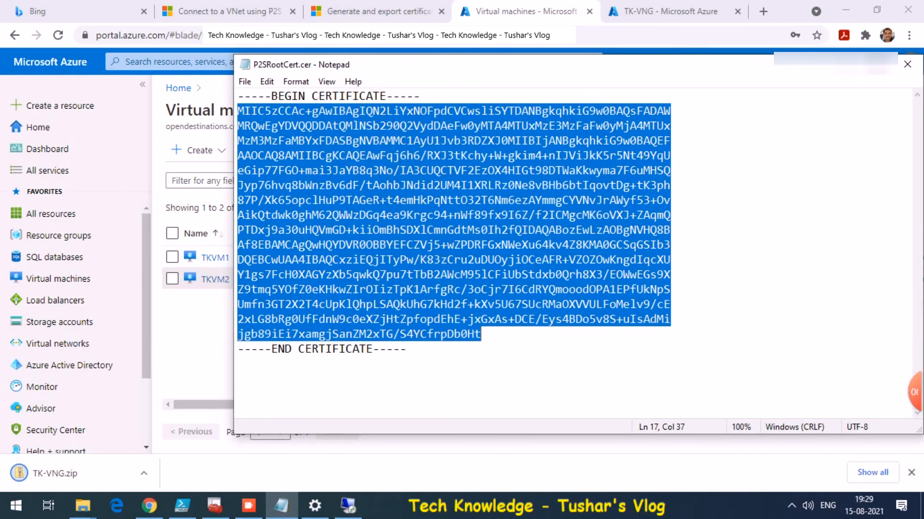
{"action": "left_click", "coordinate": [450, 370]}
{"action": "double_click", "coordinate": [246, 68]}
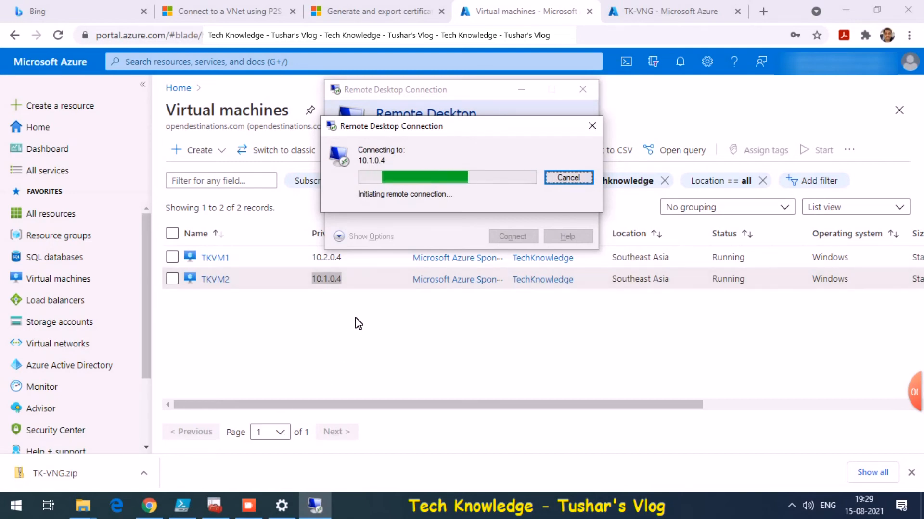
Show the downloaded TK-VNG.zip in File Explorer and copy its Generic, WindowsAmd64 and WindowsX86 folders into the Point to Site VPN folder.
{"action": "left_click", "coordinate": [142, 476]}
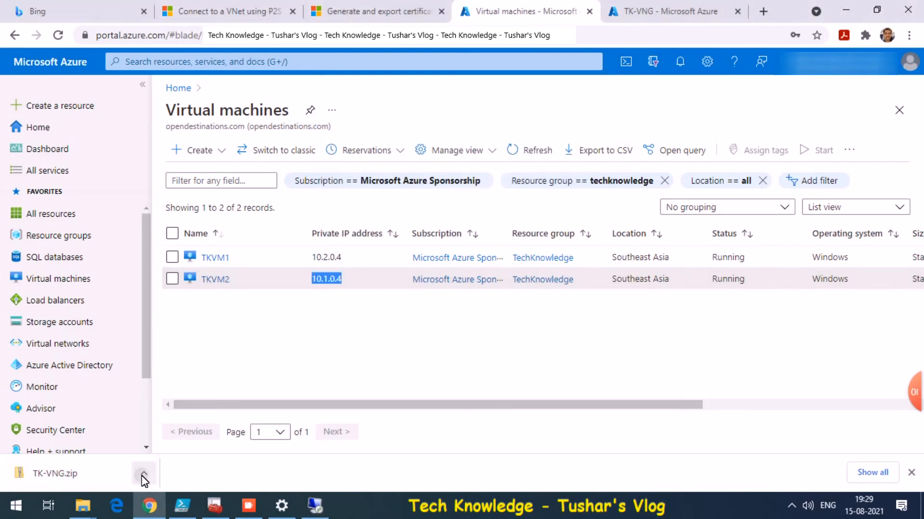
{"action": "left_click", "coordinate": [190, 428]}
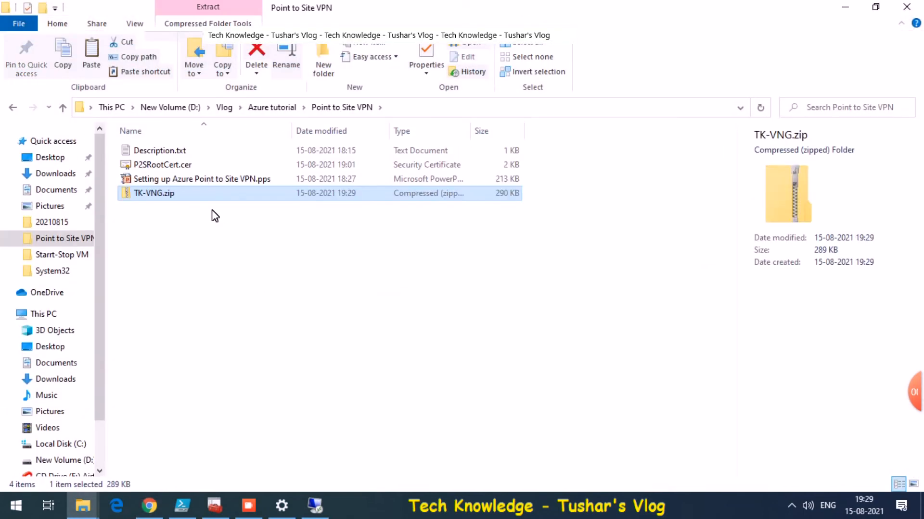
{"action": "double_click", "coordinate": [201, 194]}
{"action": "key", "text": "ctrl+a"}
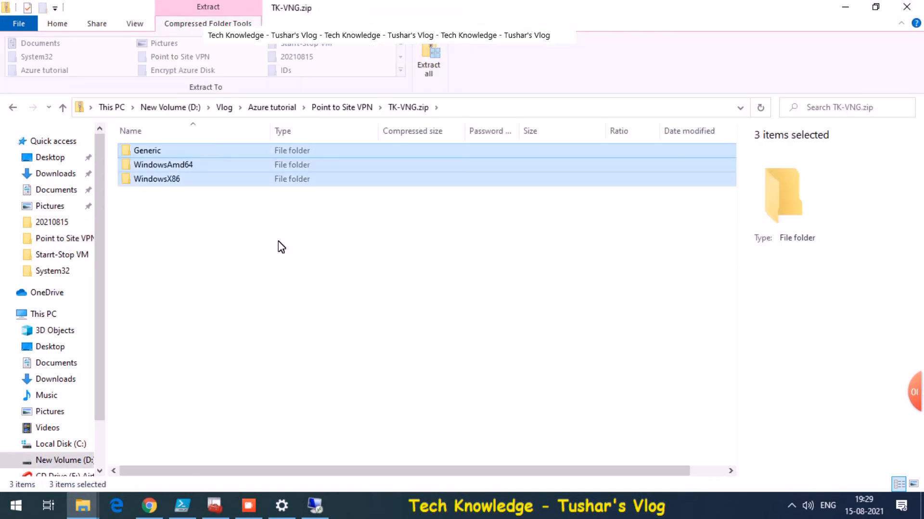
{"action": "key", "text": "alt+Left"}
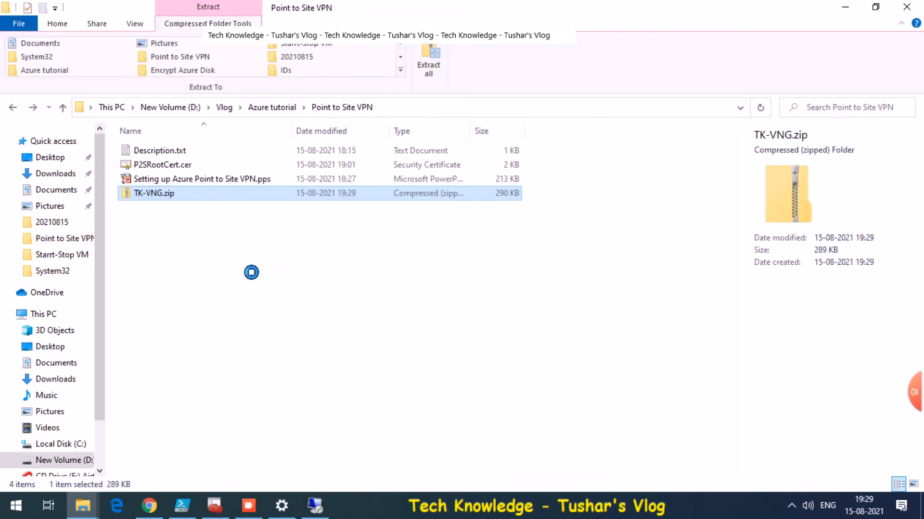
{"action": "left_click", "coordinate": [248, 270]}
{"action": "key", "text": "ctrl+v"}
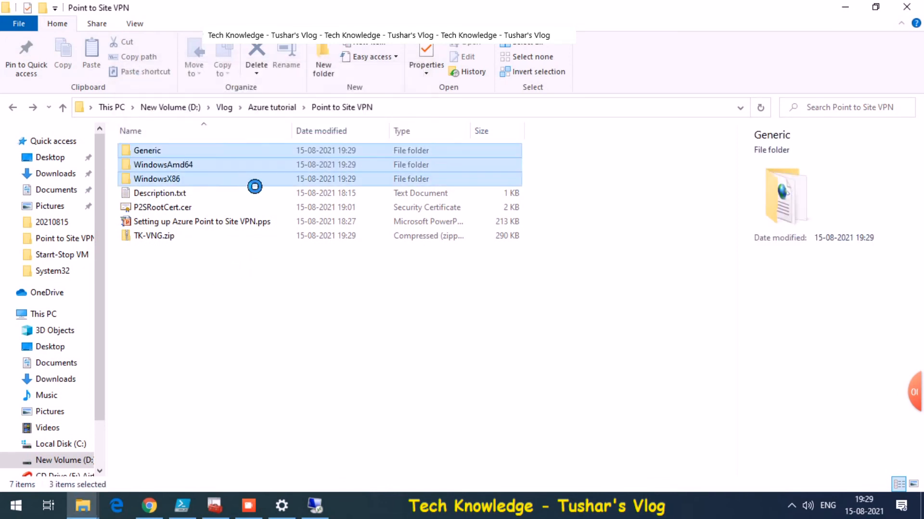
Launch VpnClientSetupAmd64.exe from the WindowsAmd64 folder, allowing it to run despite the SmartScreen block.
{"action": "double_click", "coordinate": [186, 166]}
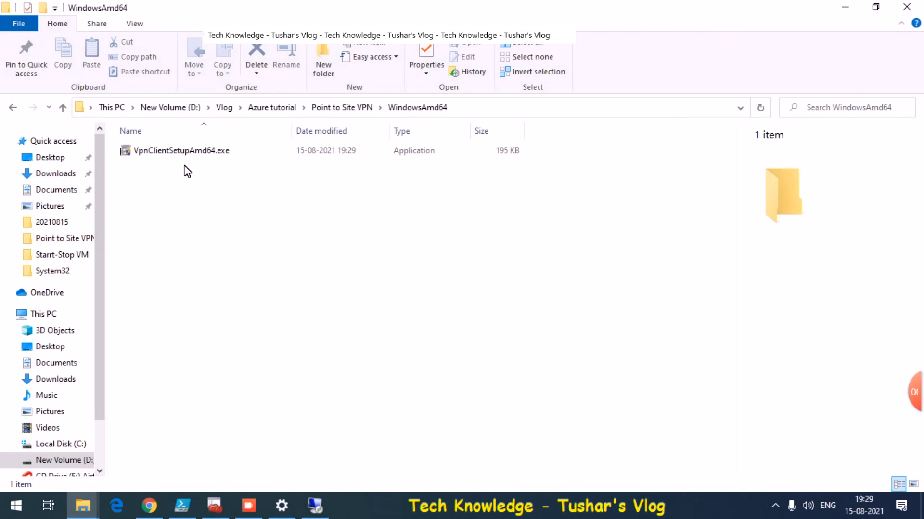
{"action": "double_click", "coordinate": [181, 151]}
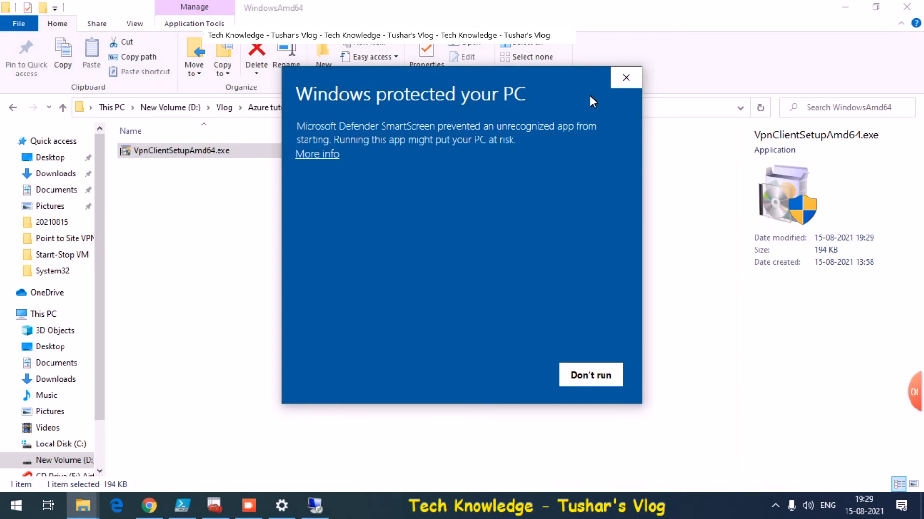
{"action": "left_click", "coordinate": [621, 79]}
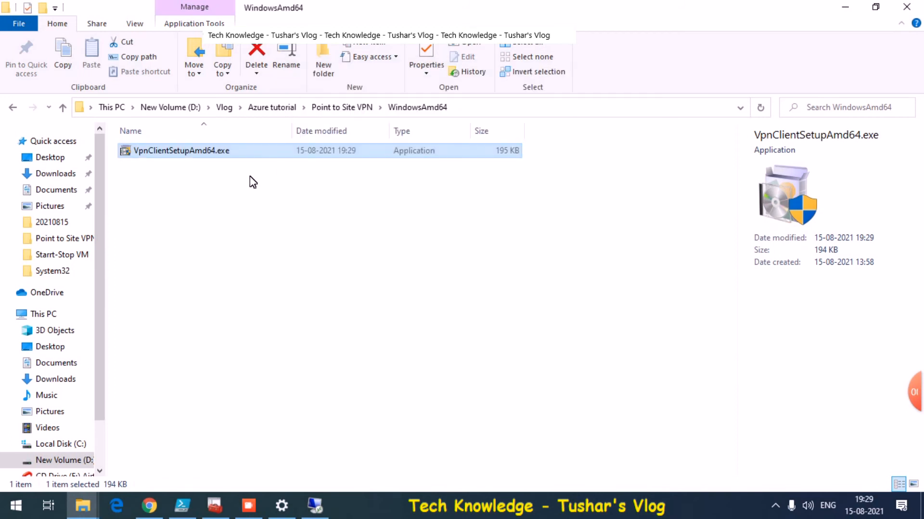
{"action": "right_click", "coordinate": [195, 154]}
{"action": "left_click", "coordinate": [241, 146]}
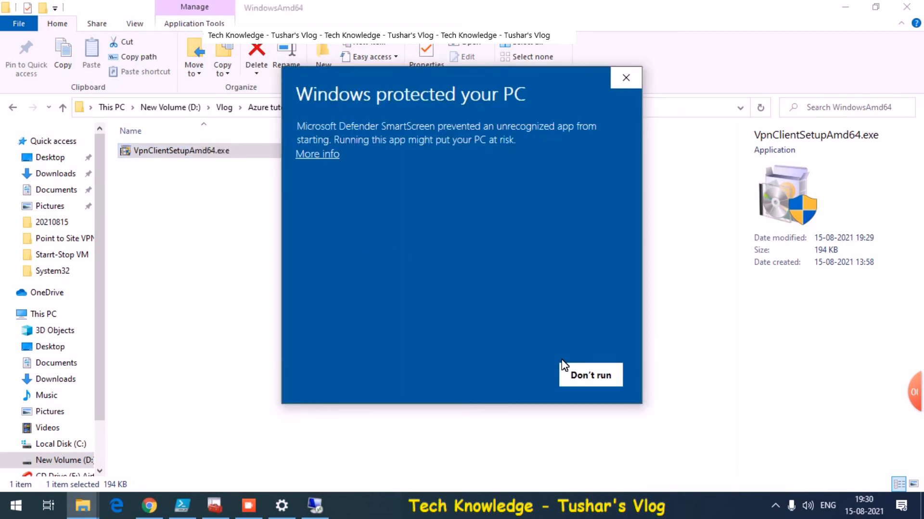
{"action": "left_click", "coordinate": [336, 157]}
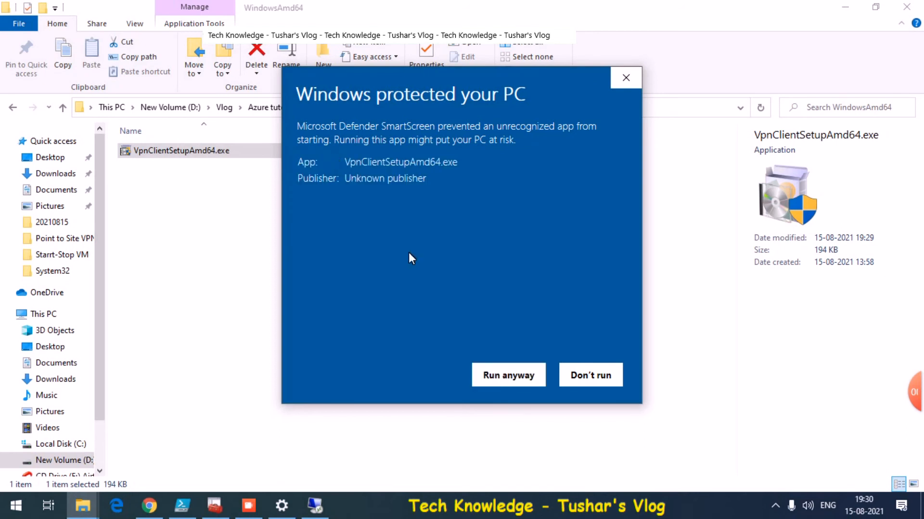
{"action": "left_click", "coordinate": [511, 376]}
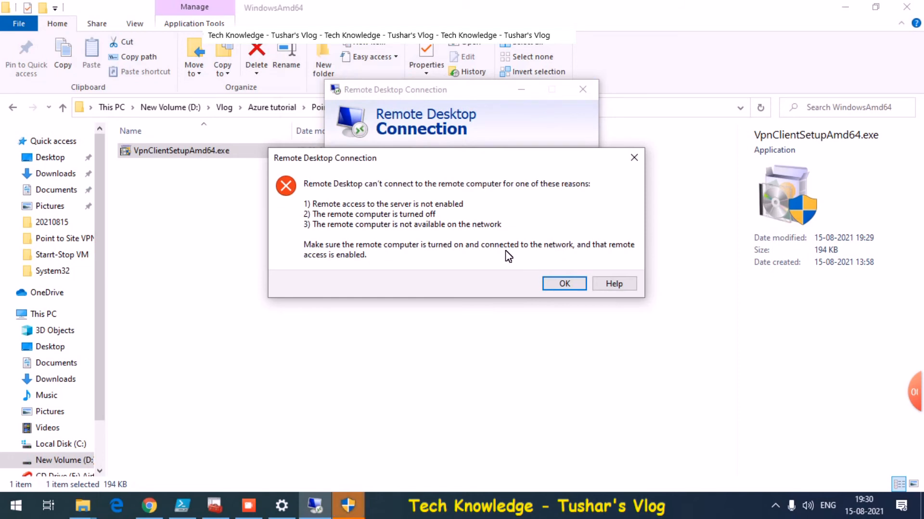
Close the 10.1.0.4 Remote Desktop window and confirm the installation of the VPN client for TK_vnet.
{"action": "left_click", "coordinate": [564, 284]}
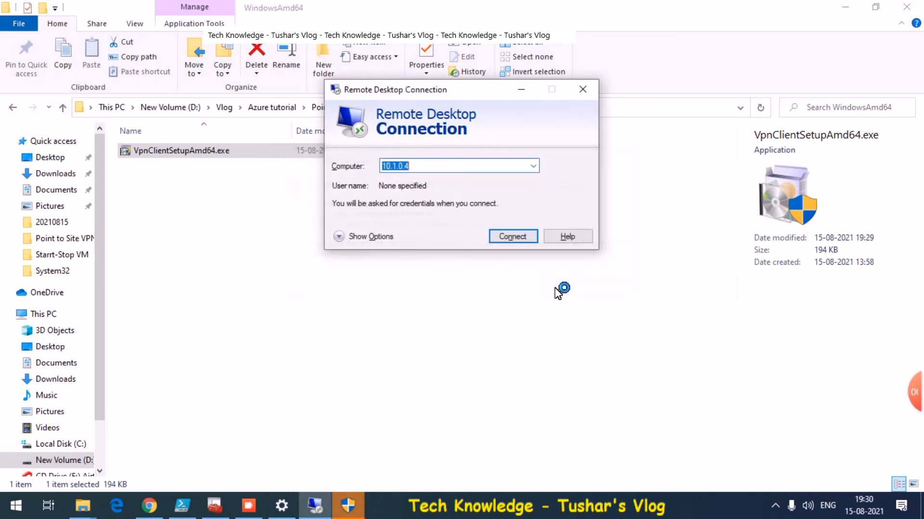
{"action": "left_click", "coordinate": [582, 89]}
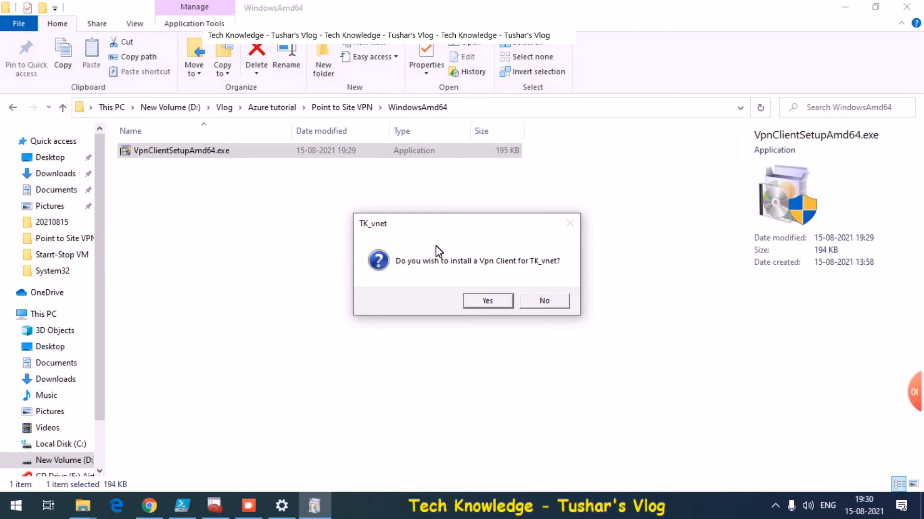
{"action": "left_click", "coordinate": [483, 303]}
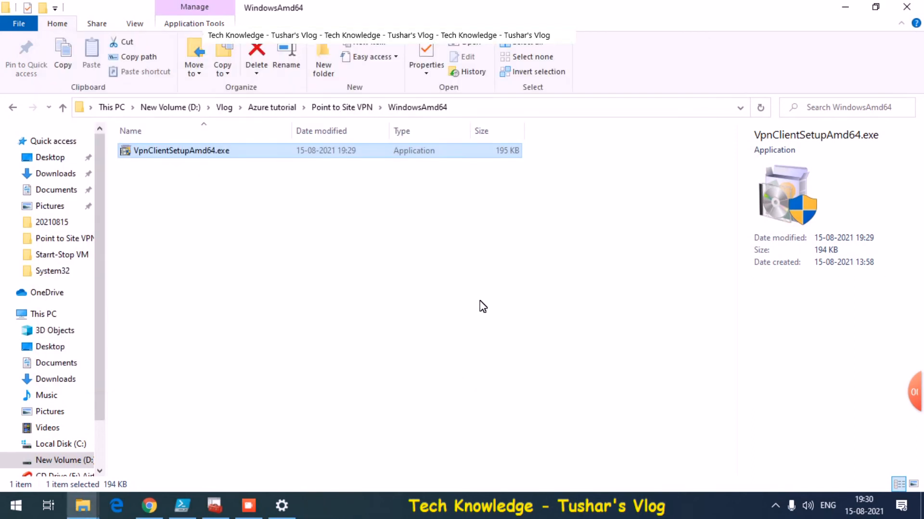
Switch to Windows VPN settings and start the TK_vnet connection, allowing elevated privilege for the routing table update.
{"action": "left_click", "coordinate": [283, 506]}
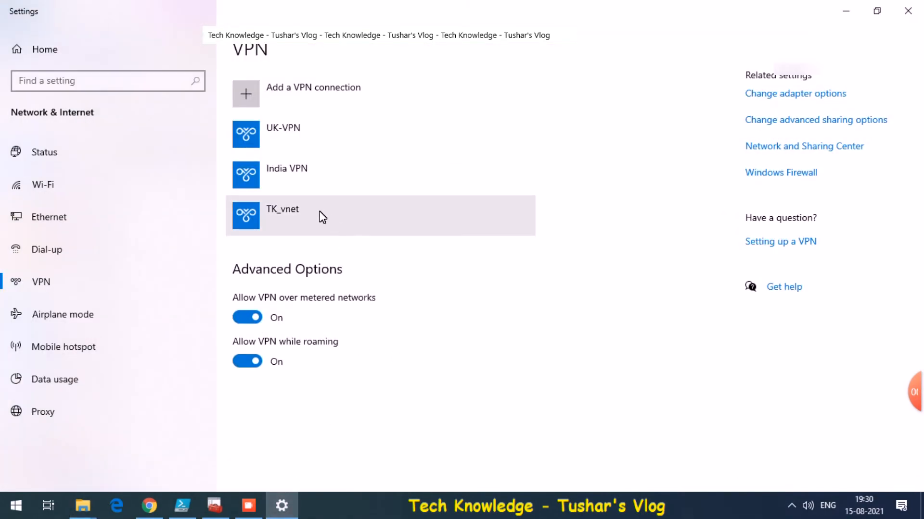
{"action": "left_click", "coordinate": [845, 18]}
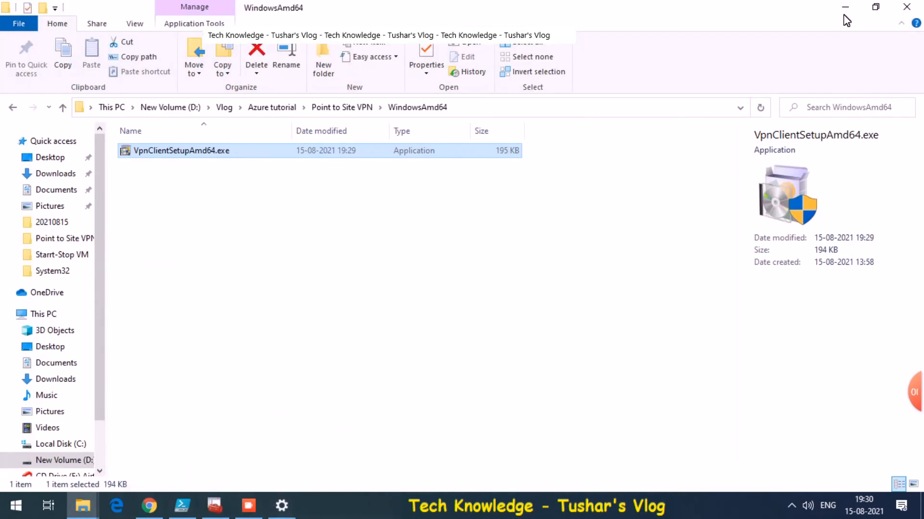
{"action": "left_click", "coordinate": [283, 506]}
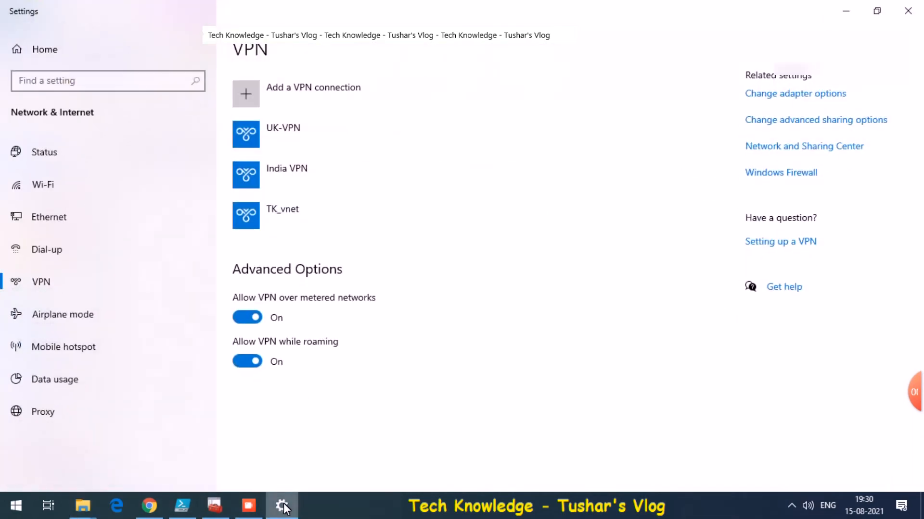
{"action": "left_click", "coordinate": [286, 215]}
{"action": "left_click", "coordinate": [313, 257]}
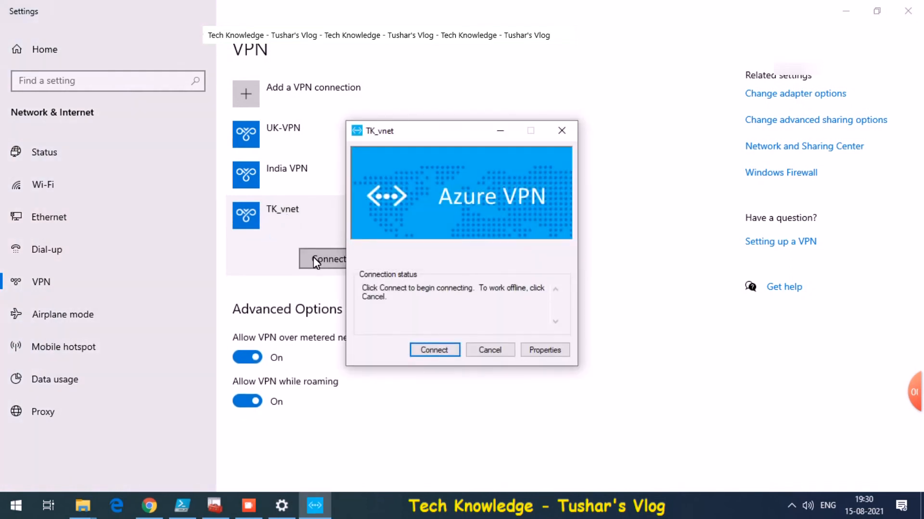
{"action": "left_click", "coordinate": [434, 350]}
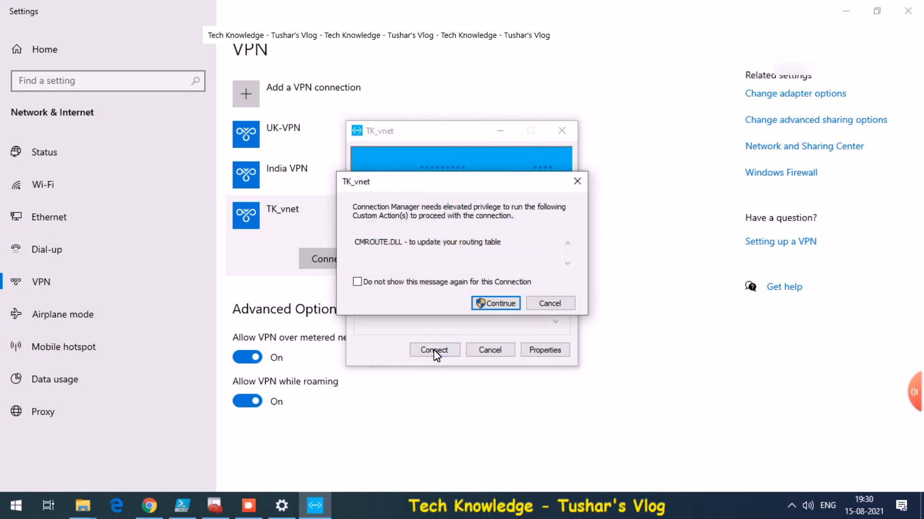
{"action": "left_click", "coordinate": [490, 307]}
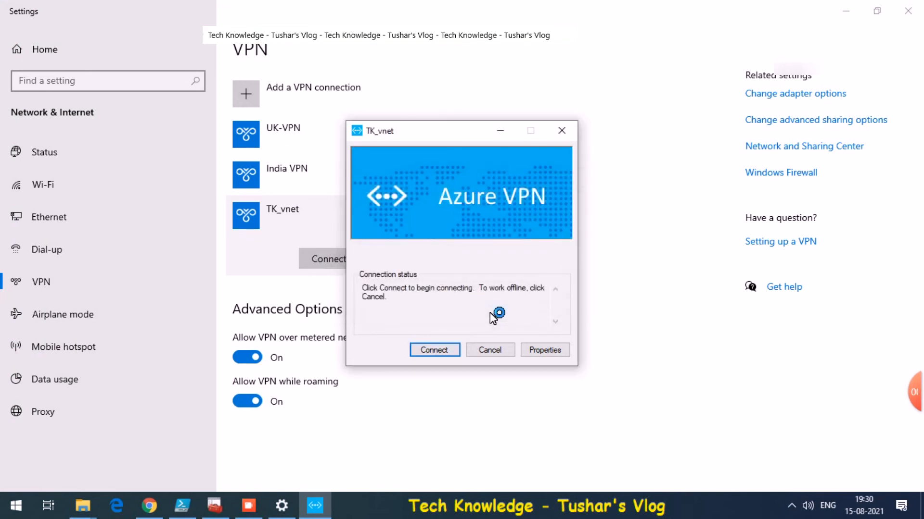
Connect the TK_vnet Azure VPN, and start a Remote Desktop connection to TKVM1's private IP 10.2.0.4 copied from the Azure portal.
{"action": "left_click", "coordinate": [433, 349]}
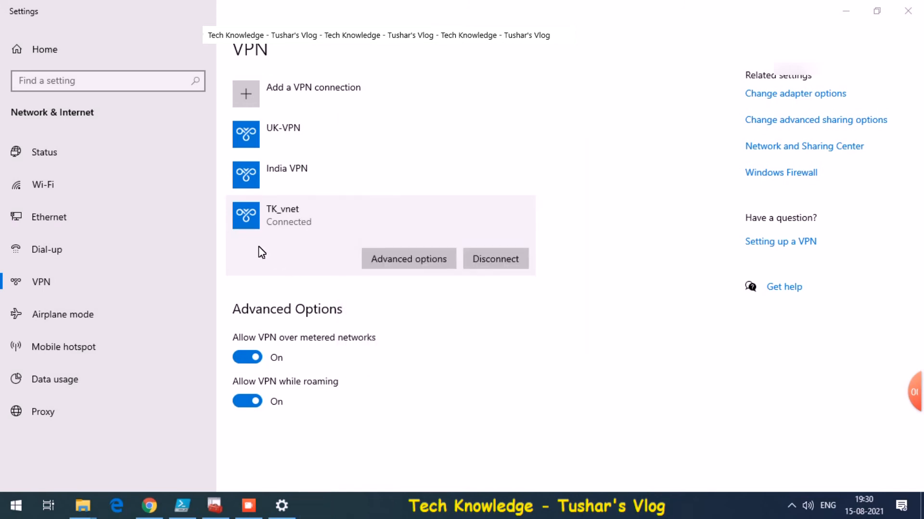
{"action": "left_click", "coordinate": [149, 505]}
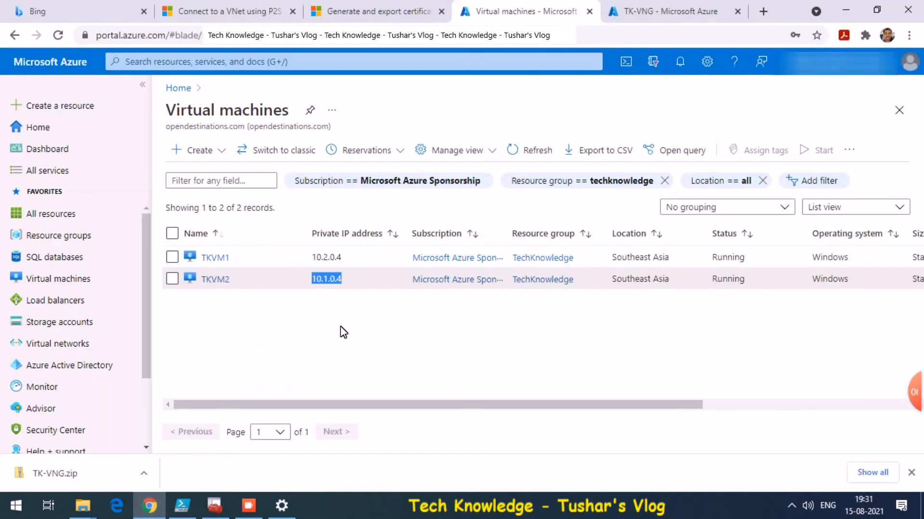
{"action": "double_click", "coordinate": [326, 258]}
{"action": "key", "text": "ctrl+c"}
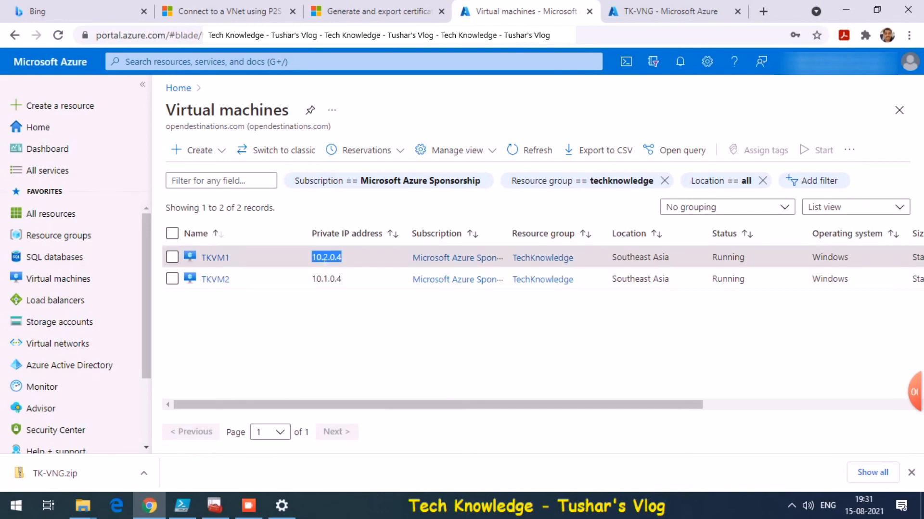
{"action": "key", "text": "super+r"}
{"action": "key", "text": "Return"}
{"action": "key", "text": "ctrl+v"}
{"action": "key", "text": "Return"}
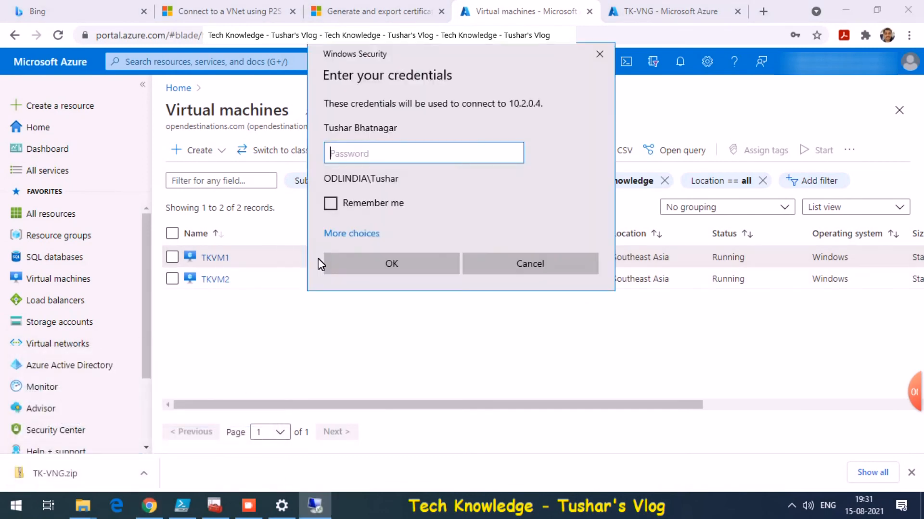
Sign in to 10.2.0.4 with a different account, vmuser1, and its password, accept the untrusted certificate, and minimize the remote session.
{"action": "left_click", "coordinate": [335, 235]}
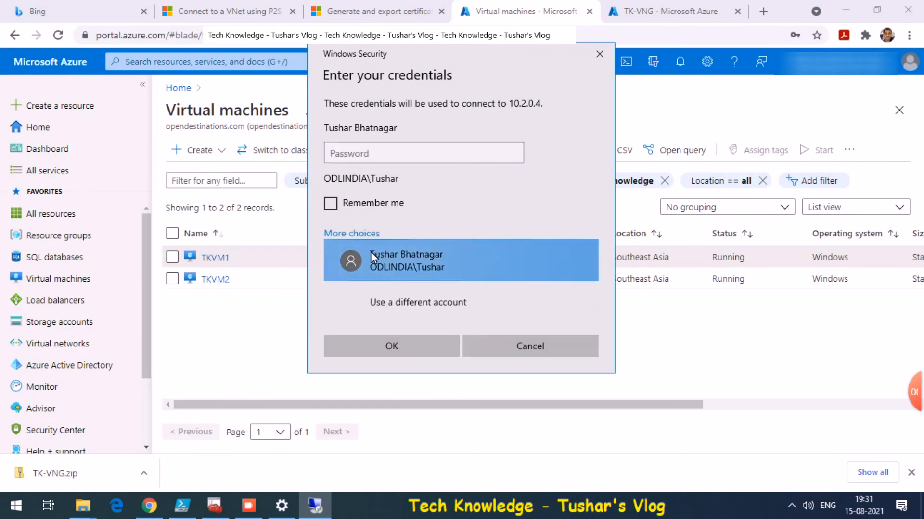
{"action": "left_click", "coordinate": [380, 302]}
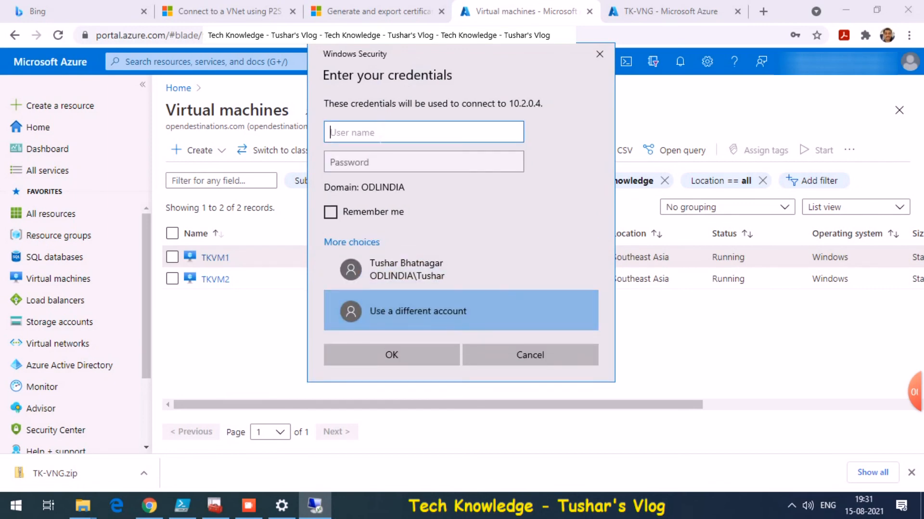
{"action": "type", "text": "vmuser1"}
{"action": "key", "text": "Tab"}
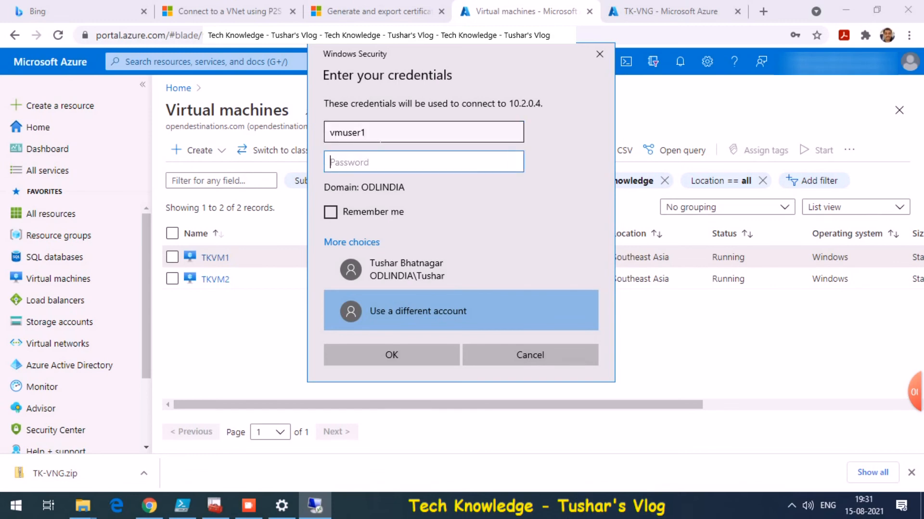
{"action": "type", "text": "•••••••"}
{"action": "key", "text": "ctrl+a"}
{"action": "type", "text": "•••••••••••••"}
{"action": "key", "text": "Return"}
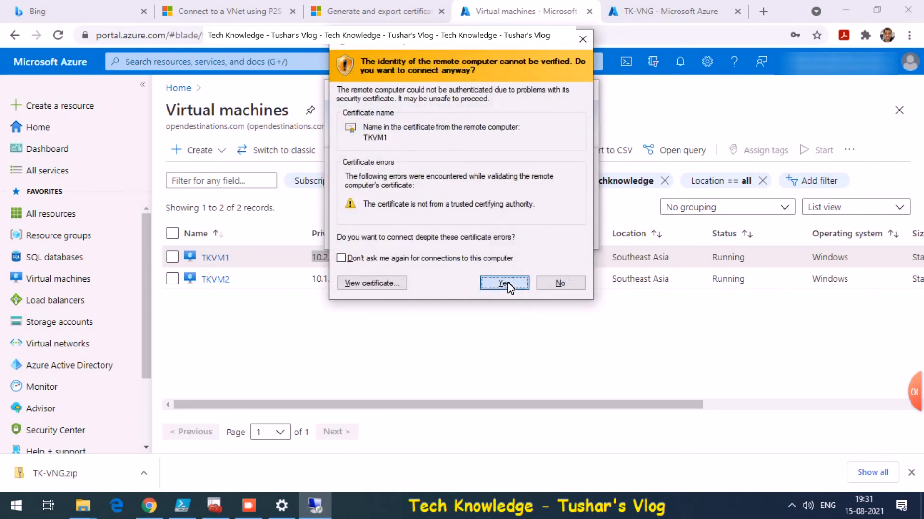
{"action": "left_click", "coordinate": [504, 283]}
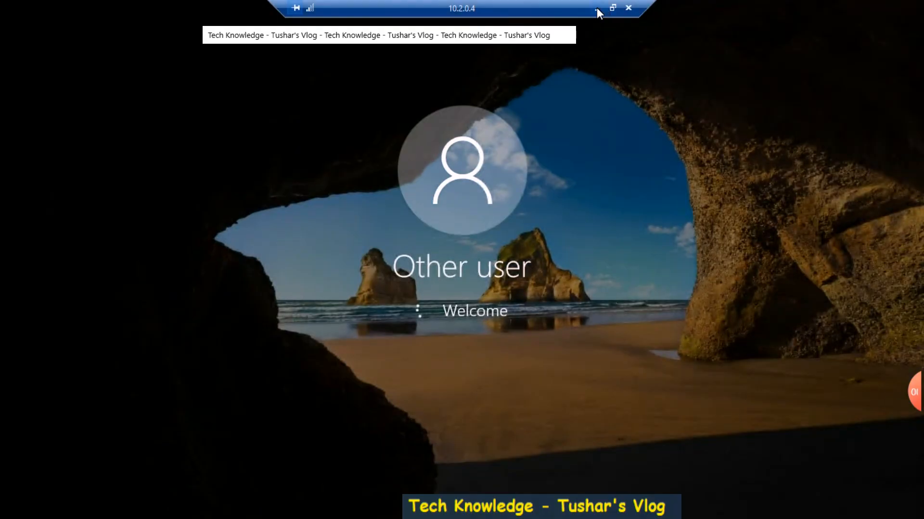
{"action": "left_click", "coordinate": [596, 8]}
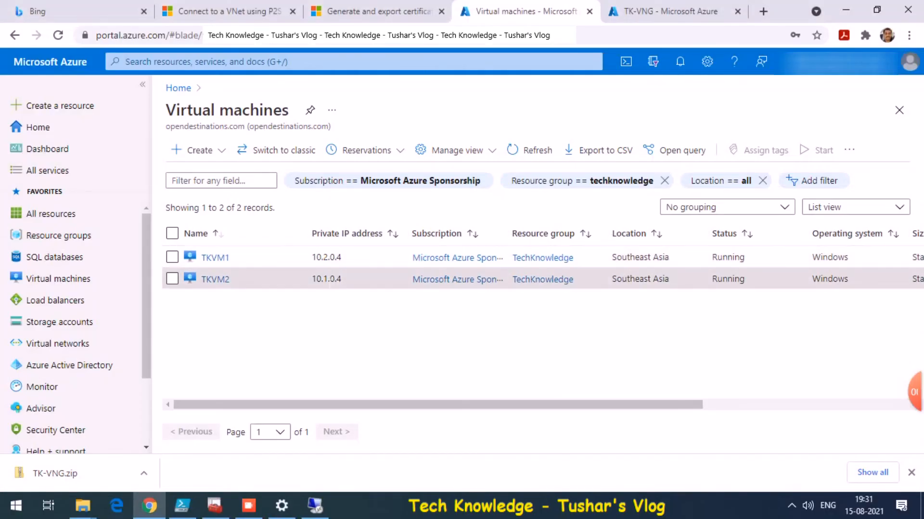
Copy TKVM2's private IP 10.1.0.4 from the virtual machines list and start a Remote Desktop connection to it.
{"action": "double_click", "coordinate": [329, 279]}
{"action": "key", "text": "ctrl+c"}
{"action": "key", "text": "super+r"}
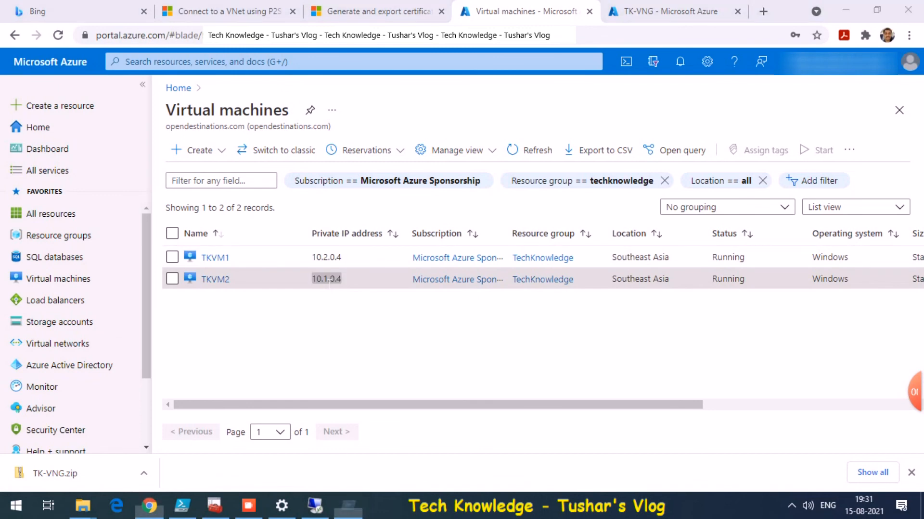
{"action": "key", "text": "Return"}
{"action": "key", "text": "ctrl+v"}
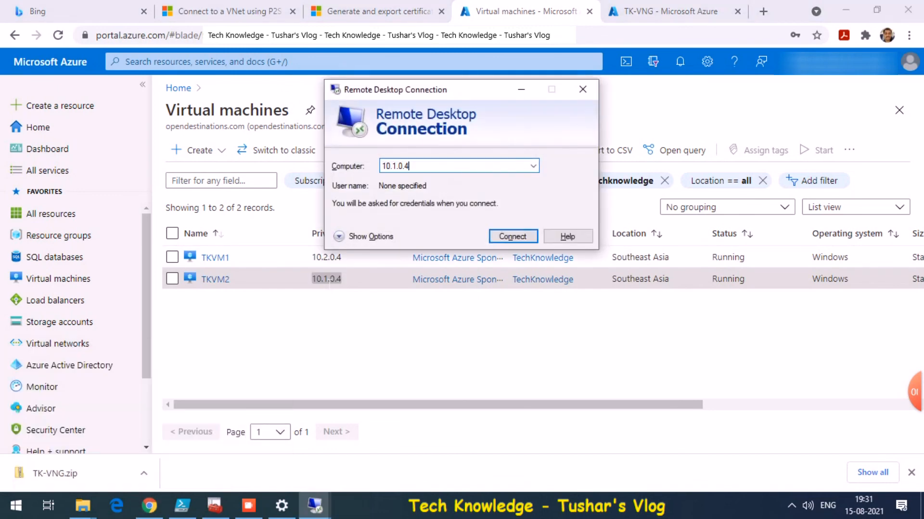
{"action": "key", "text": "Return"}
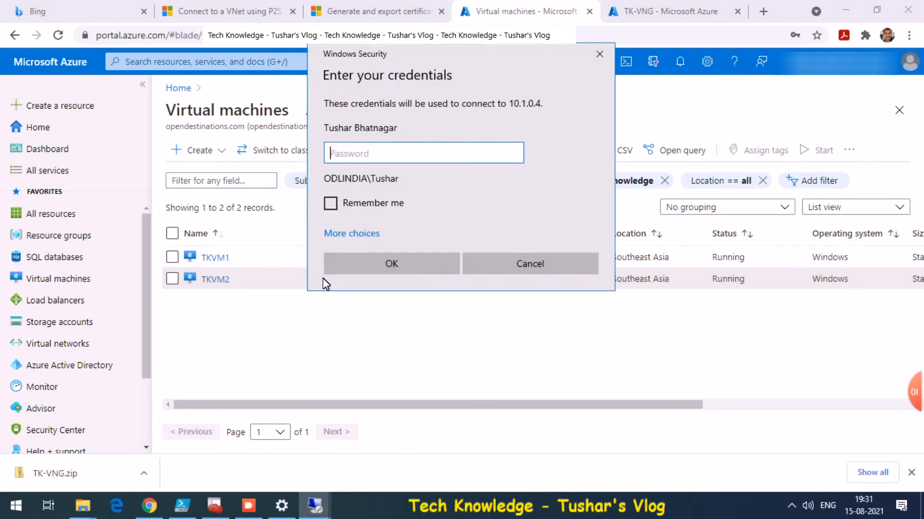
Sign in to 10.1.0.4 with a different account, vmuser1, and its password, and continue despite the untrusted certificate.
{"action": "left_click", "coordinate": [329, 237]}
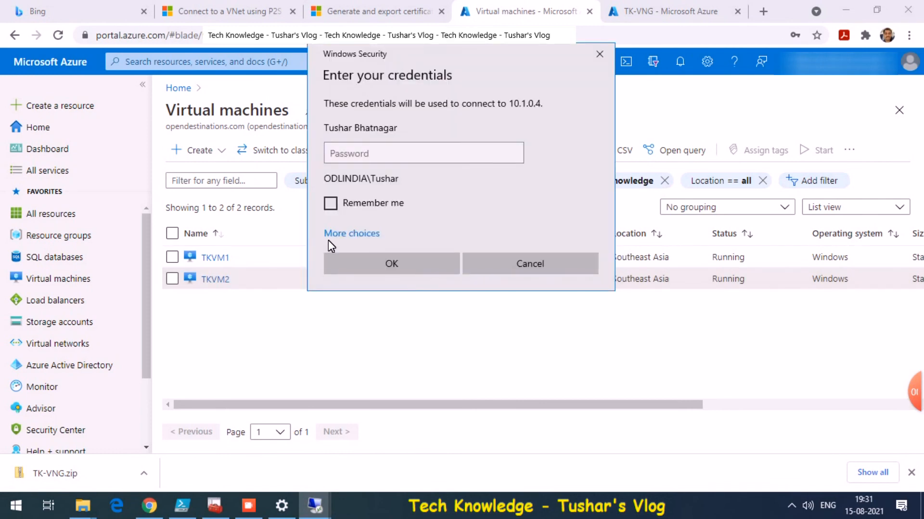
{"action": "left_click", "coordinate": [403, 297]}
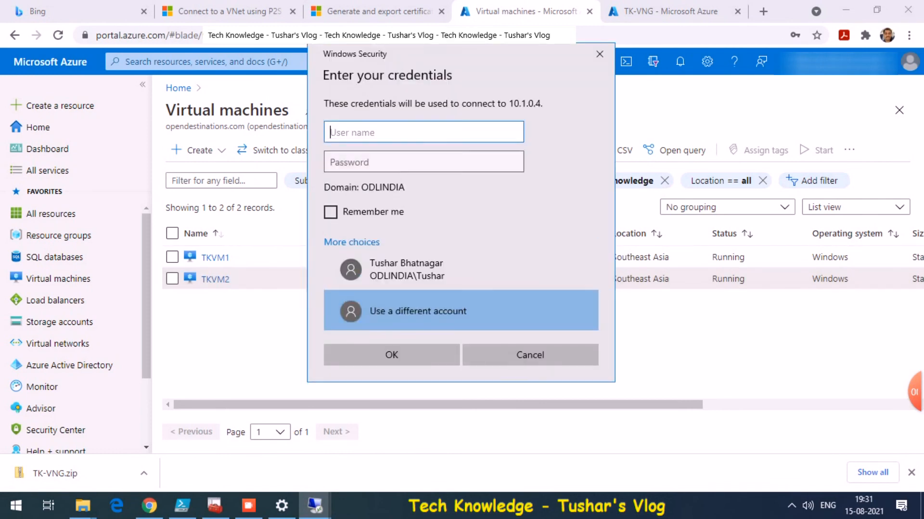
{"action": "type", "text": "vmuser1"}
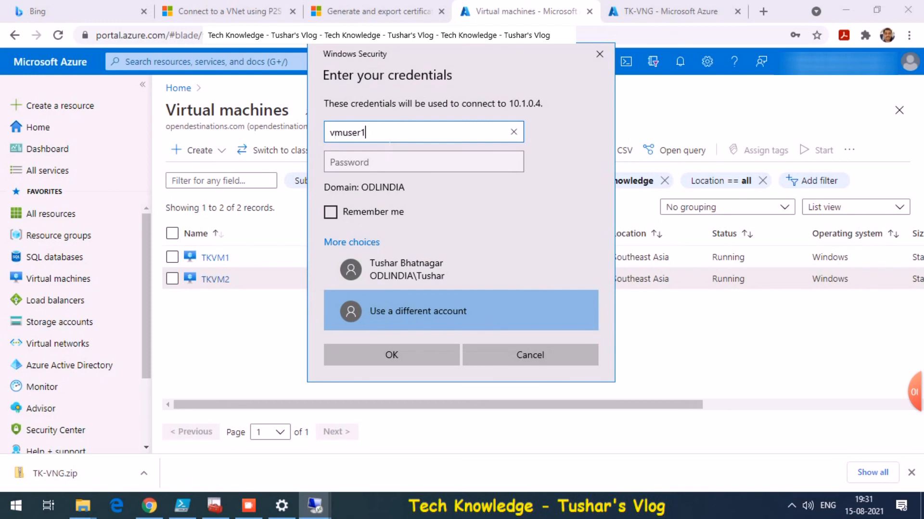
{"action": "key", "text": "Tab"}
{"action": "type", "text": "*******"}
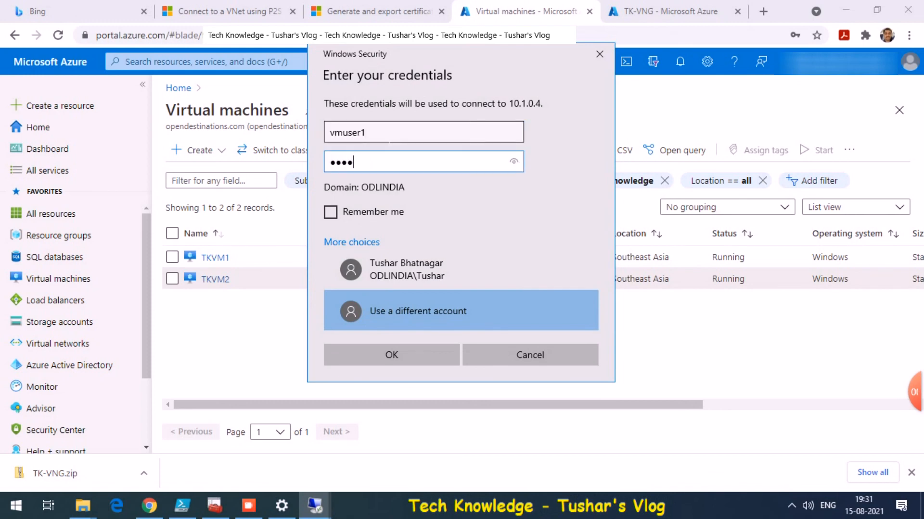
{"action": "type", "text": "******"}
{"action": "key", "text": "Return"}
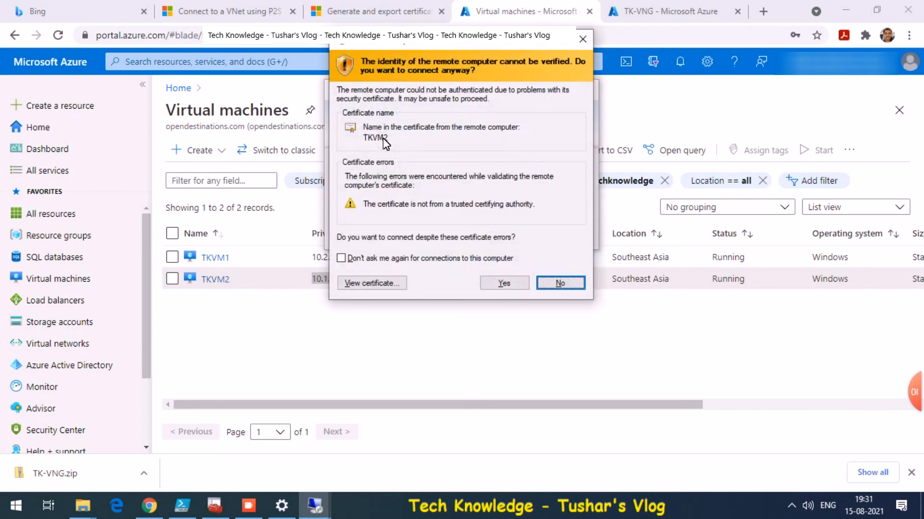
{"action": "key", "text": "Return"}
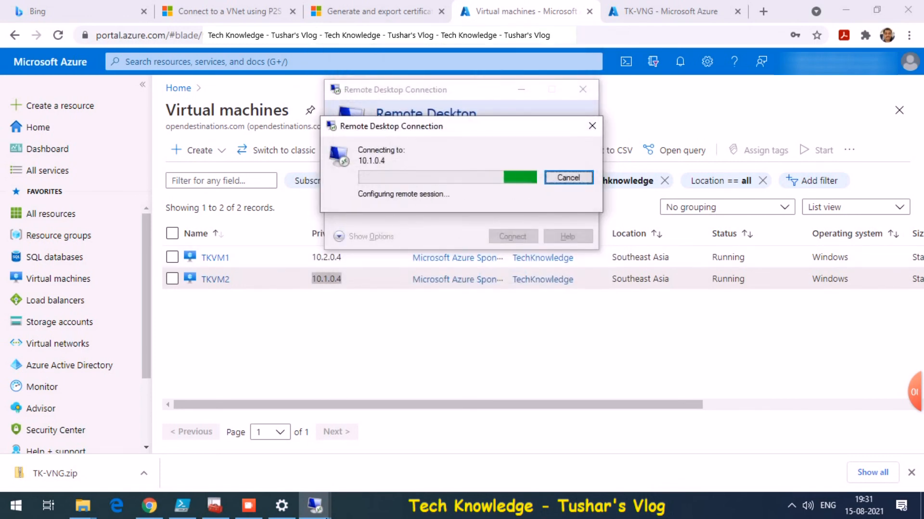
Check the 10.2.0.4 remote desktop, and minimize both remote sessions to return to the virtual machines list.
{"action": "mouse_move", "coordinate": [321, 511]}
{"action": "left_click", "coordinate": [233, 417]}
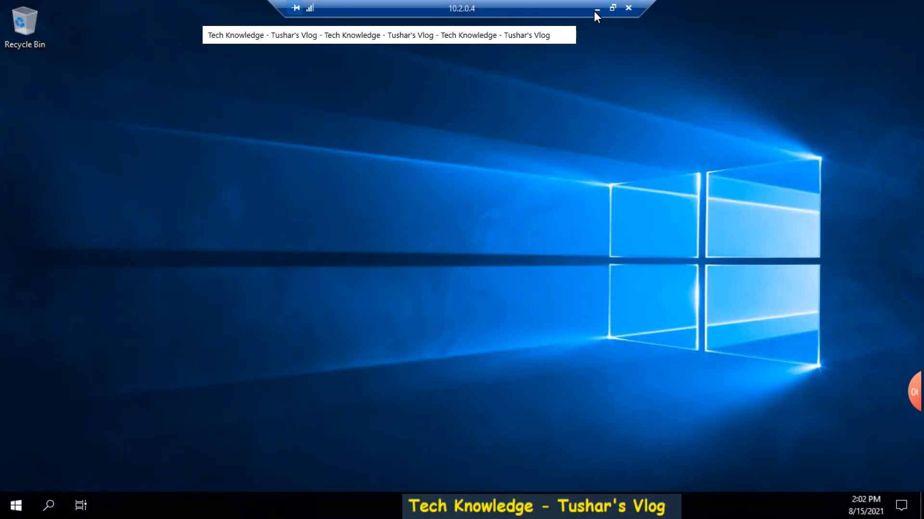
{"action": "left_click", "coordinate": [596, 10]}
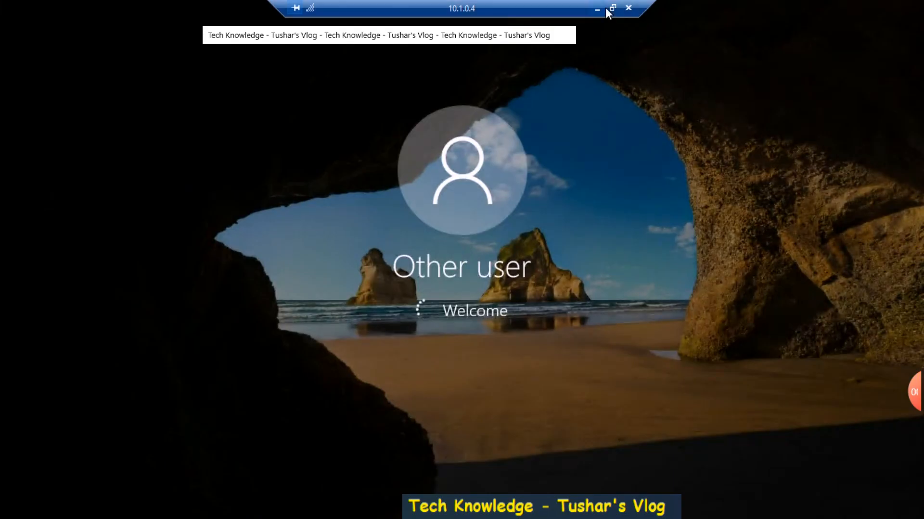
{"action": "left_click", "coordinate": [597, 12]}
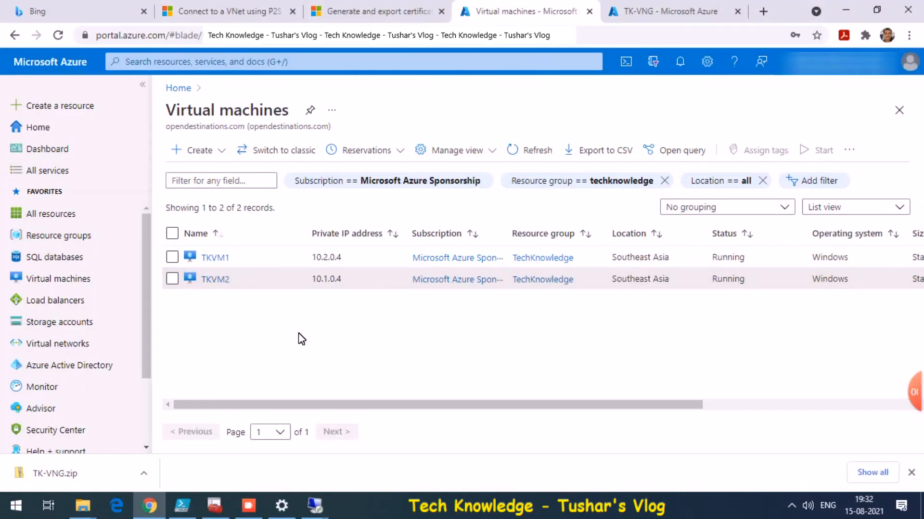
Save the TK-VNG point-to-site configuration instead of discarding its unsaved edits.
{"action": "left_click", "coordinate": [664, 10]}
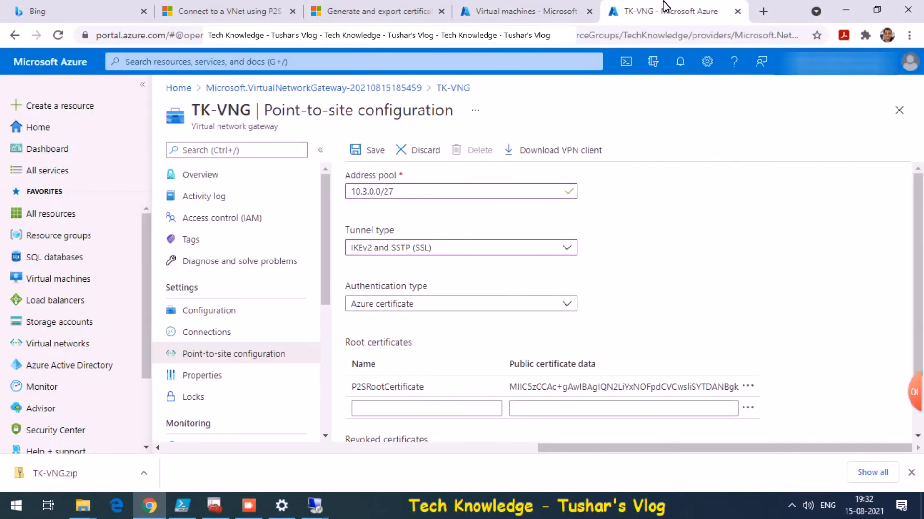
{"action": "left_click", "coordinate": [898, 110]}
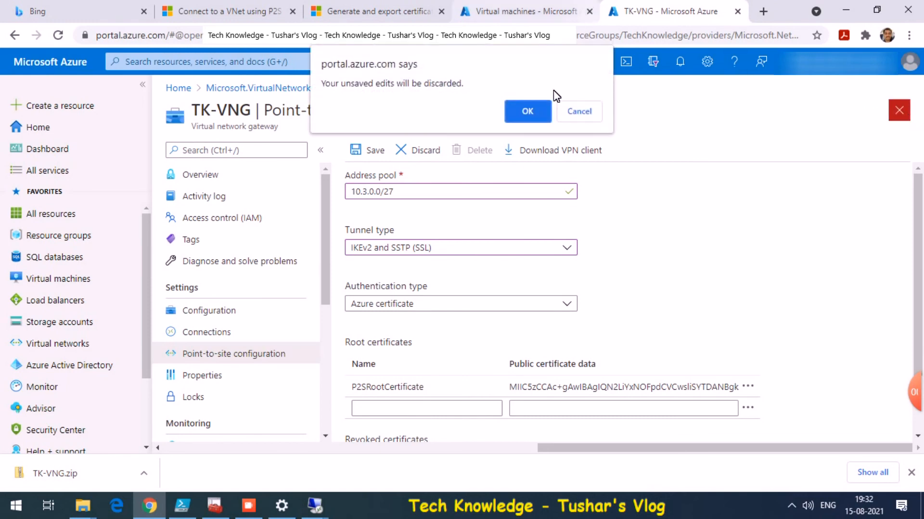
{"action": "left_click", "coordinate": [587, 114]}
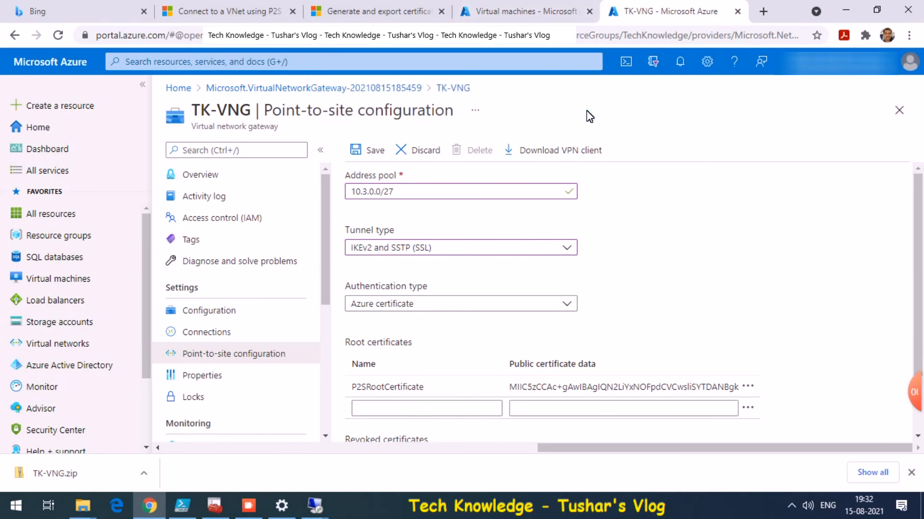
{"action": "left_click", "coordinate": [370, 155]}
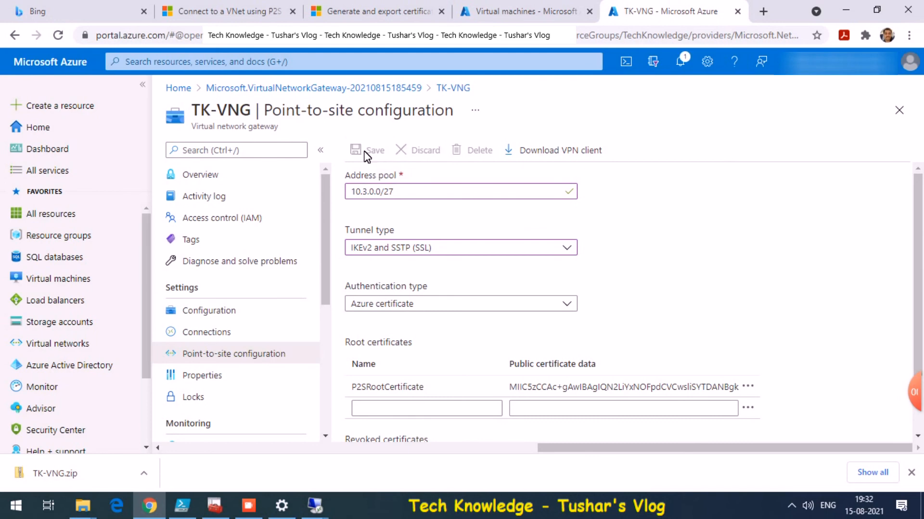
Check the 10.1.0.4 Remote Desktop session from the virtual machines page, and minimize it again.
{"action": "left_click", "coordinate": [512, 9]}
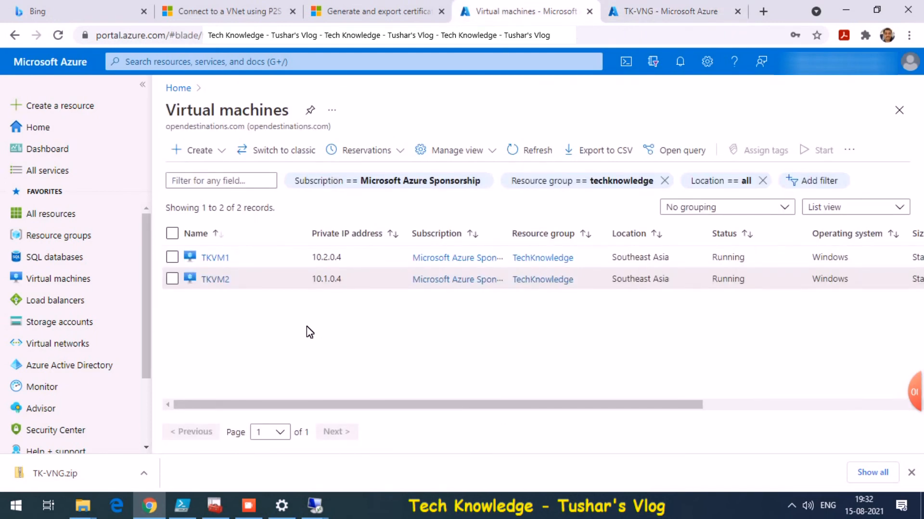
{"action": "mouse_move", "coordinate": [317, 515]}
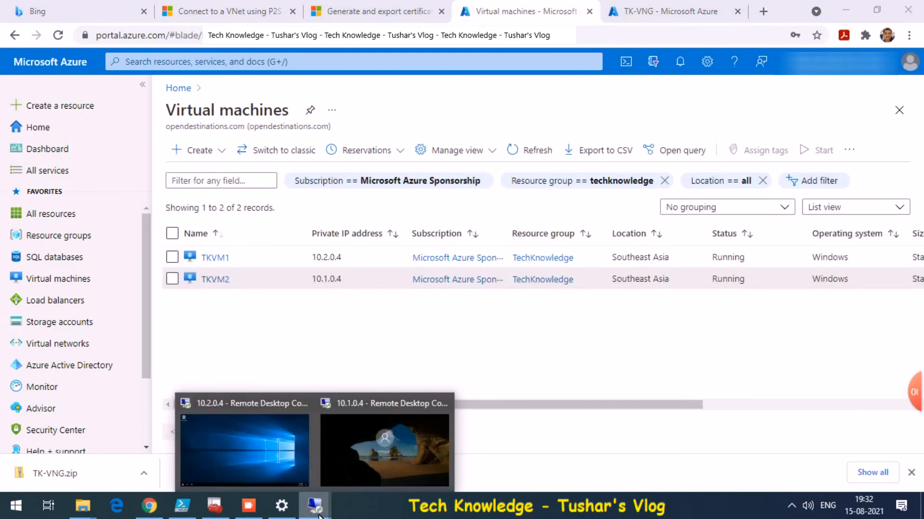
{"action": "left_click", "coordinate": [395, 449]}
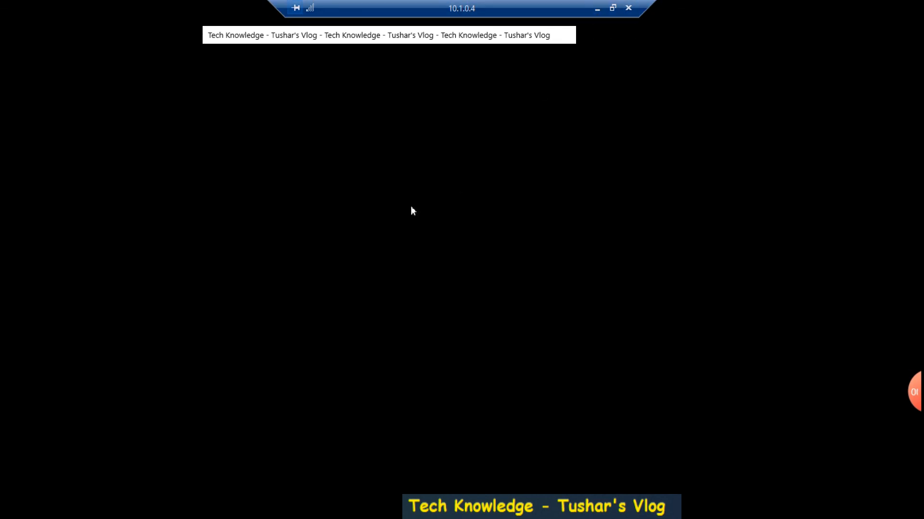
{"action": "left_click", "coordinate": [597, 8]}
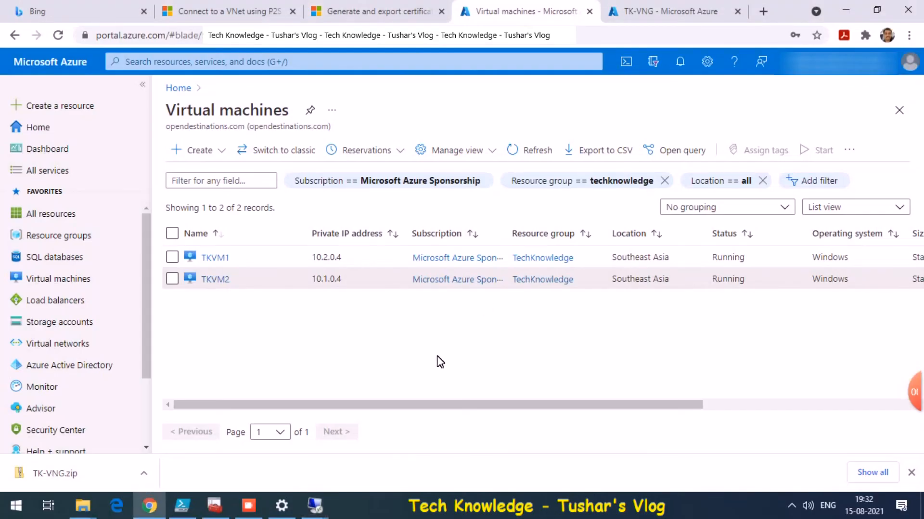